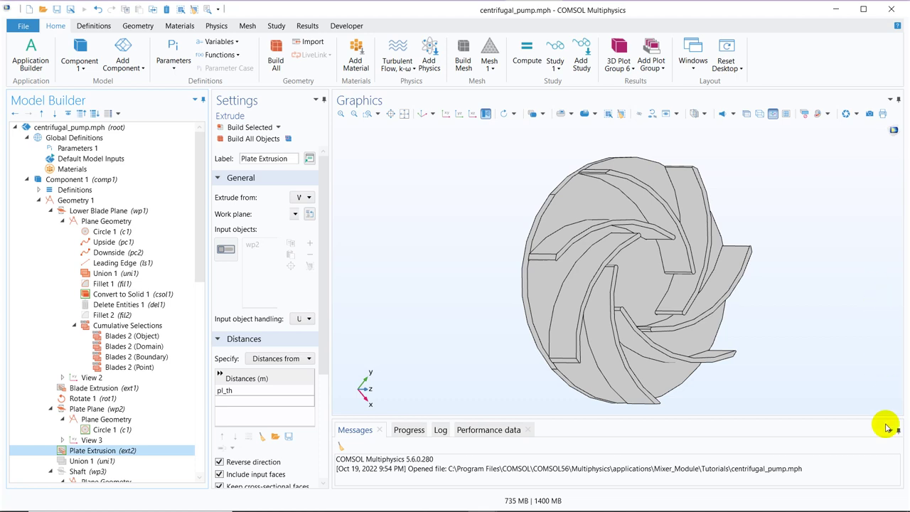
- Examine the impeller vane velocity triangle diagram R.png in the image viewer
mouse_move(507, 503)
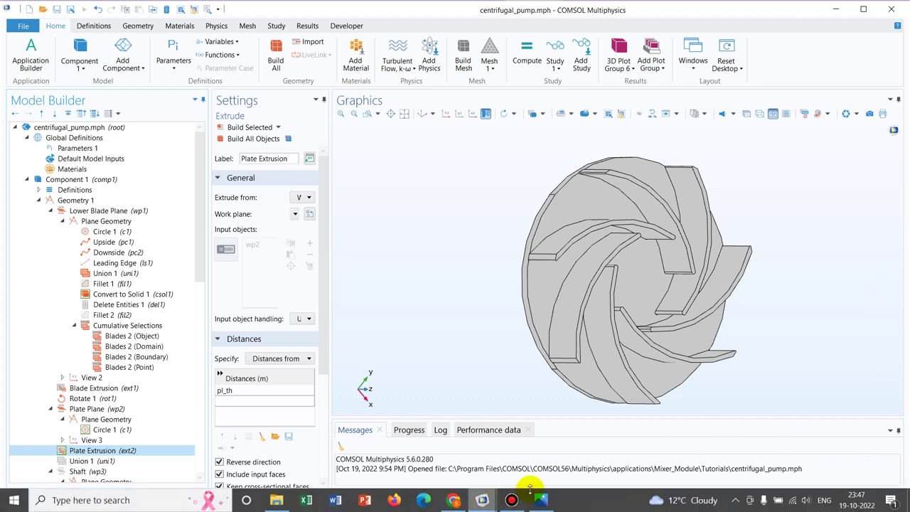
mouse_move(541, 499)
click(556, 440)
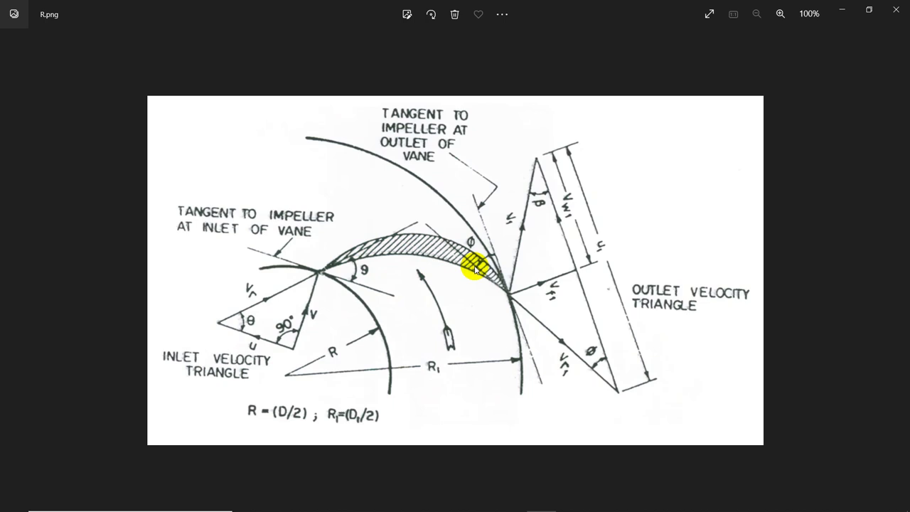
click(840, 10)
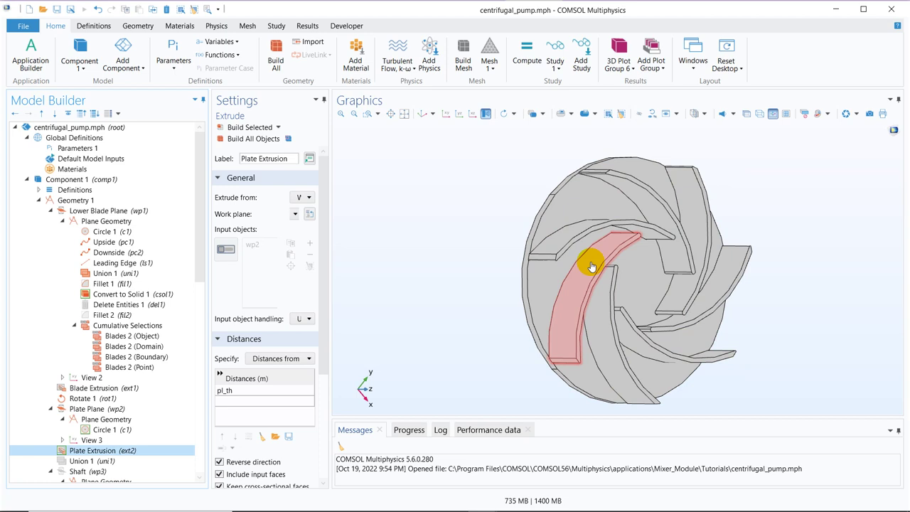
- Switch to the Untitled.mph model and delete Work Plane 1 together with its plane geometry
mouse_move(477, 503)
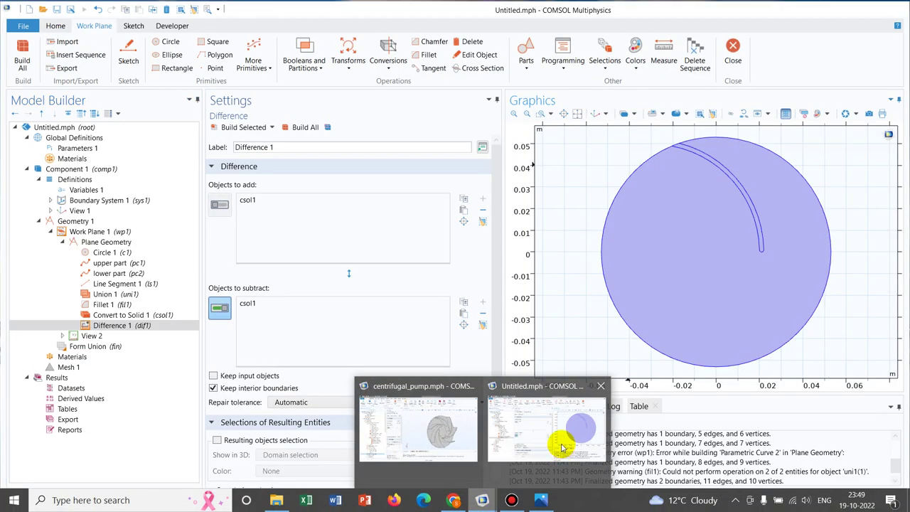
click(562, 447)
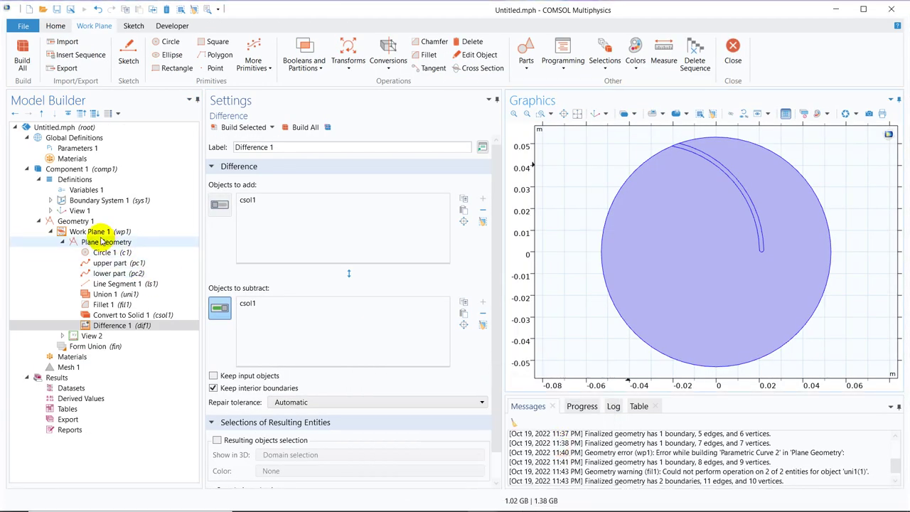
click(98, 232)
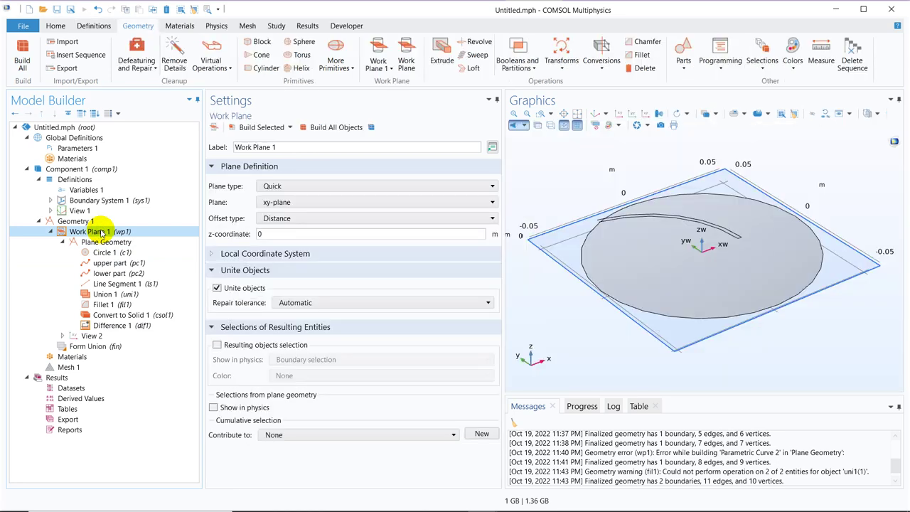
right_click(105, 226)
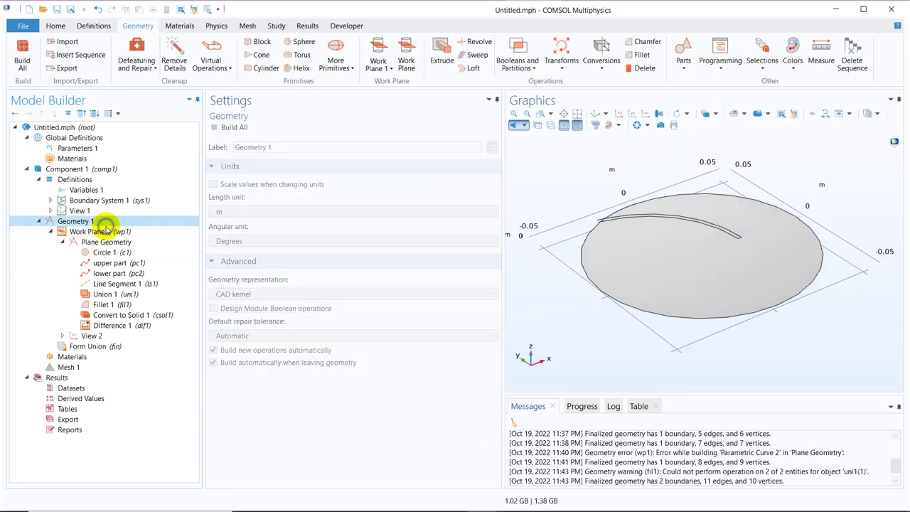
click(101, 232)
right_click(102, 233)
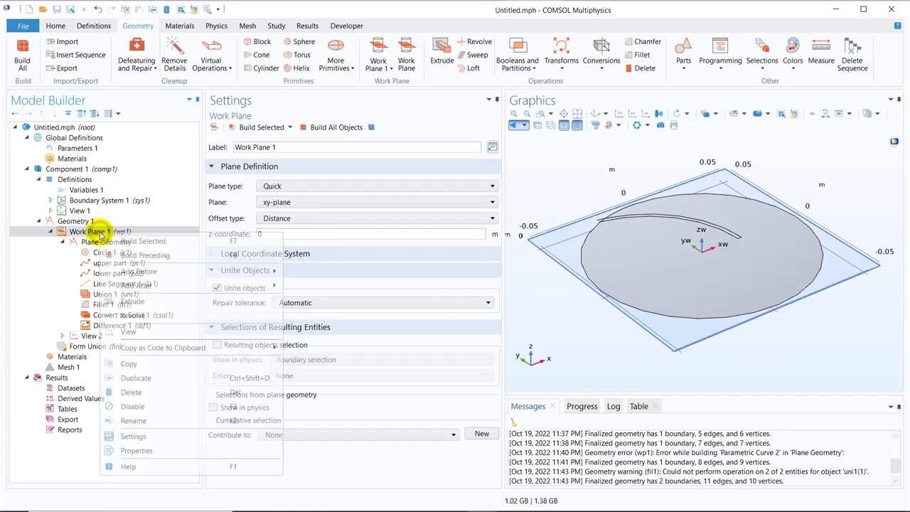
click(132, 391)
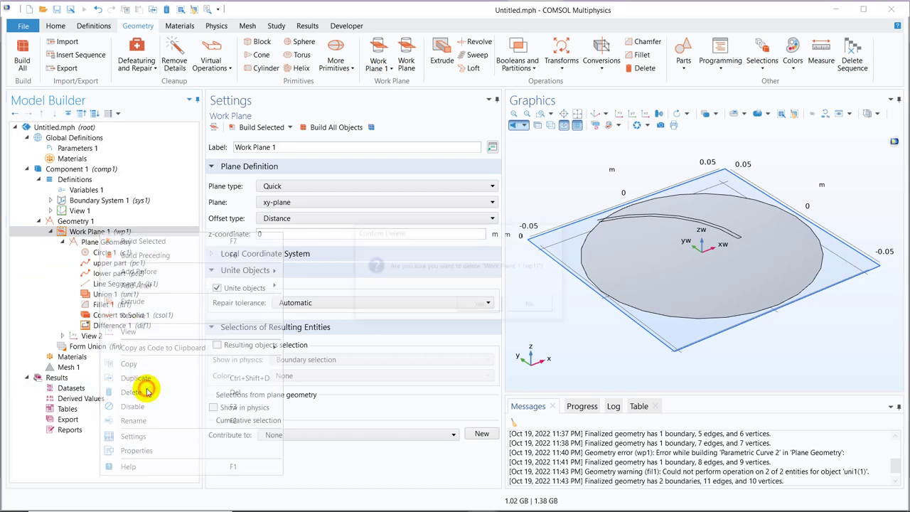
click(481, 305)
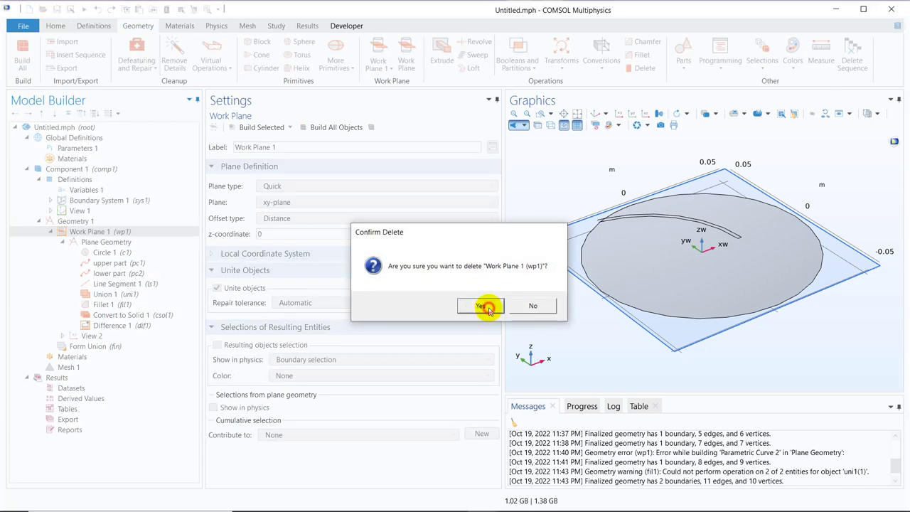
- Add a new work plane on the xy-plane to Geometry 1
click(93, 222)
right_click(92, 223)
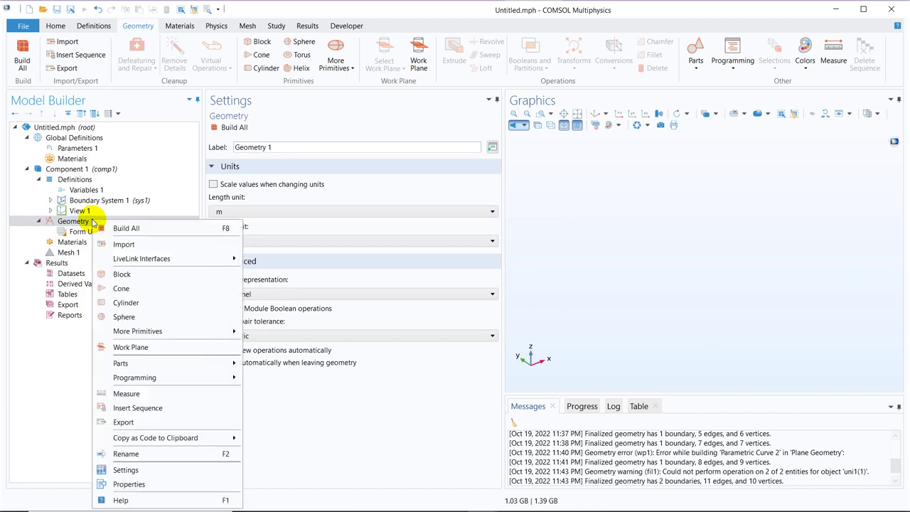
click(154, 350)
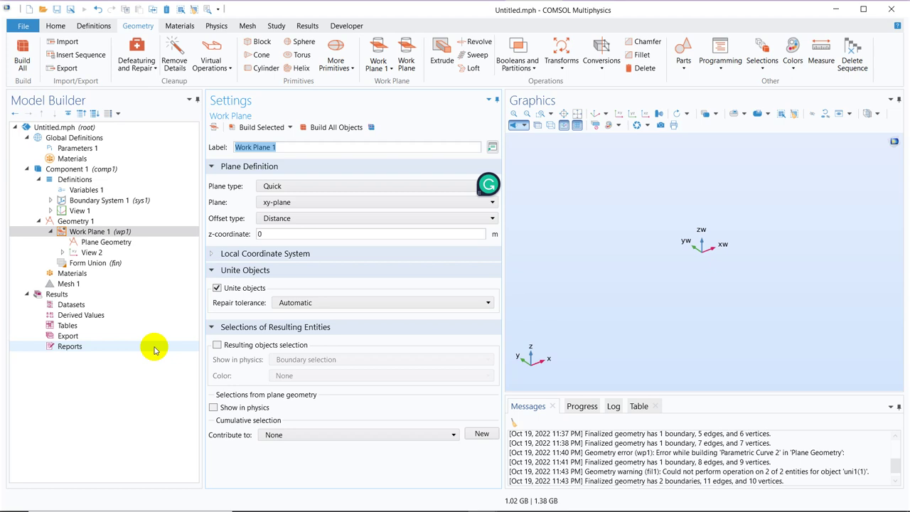
- Add a solid circle with radius d_out/2, centred at the origin, to the work plane's geometry and build it
click(116, 242)
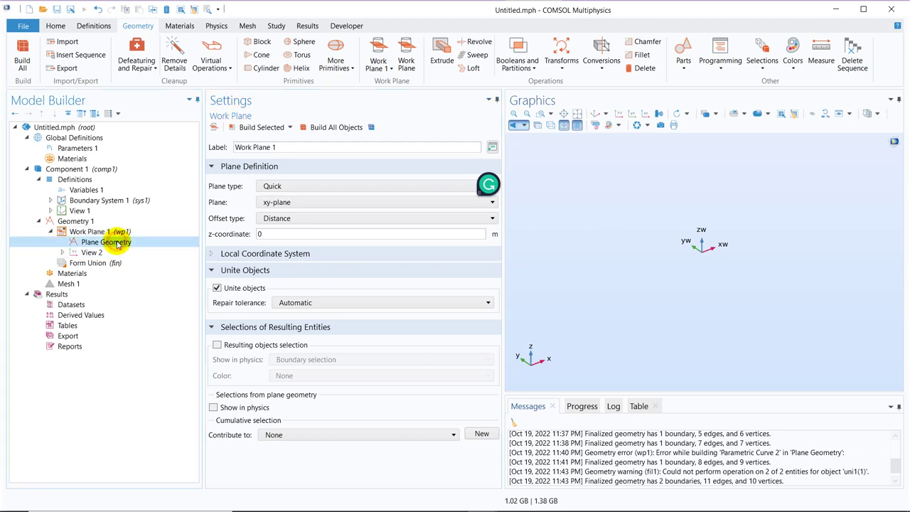
right_click(117, 244)
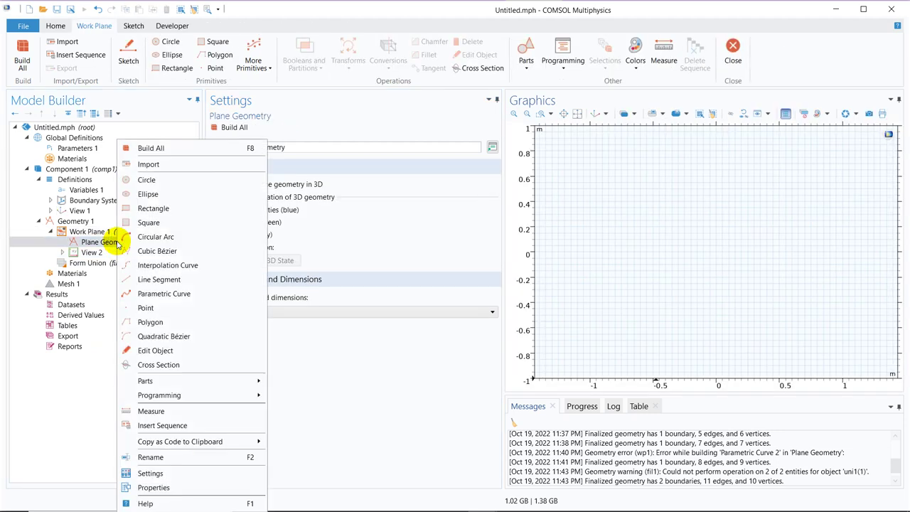
click(159, 180)
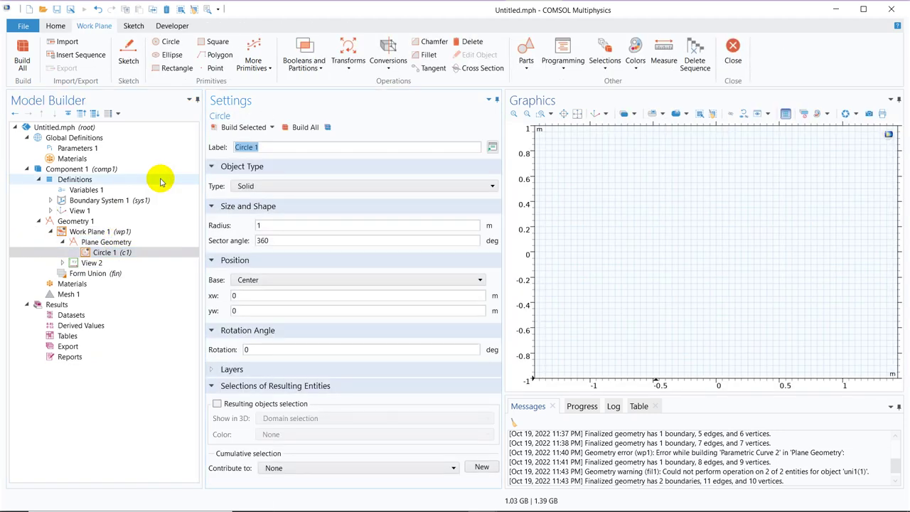
click(271, 225)
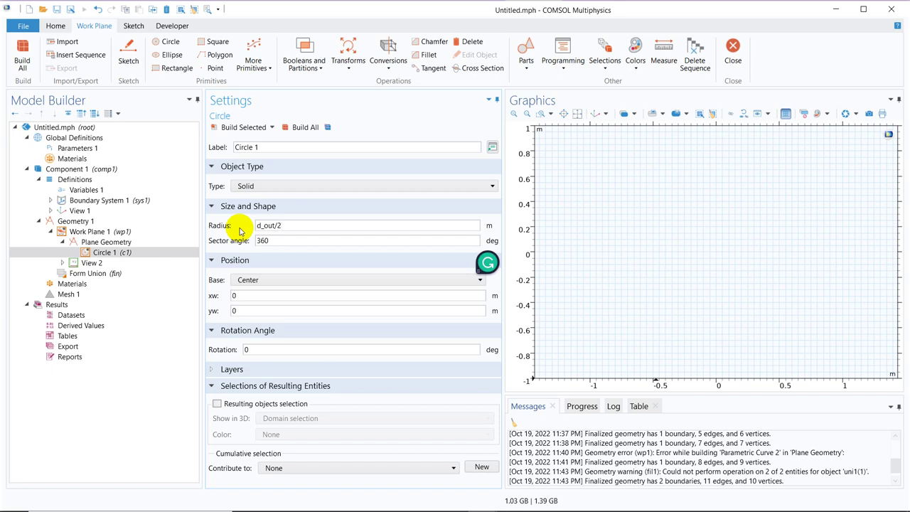
click(237, 127)
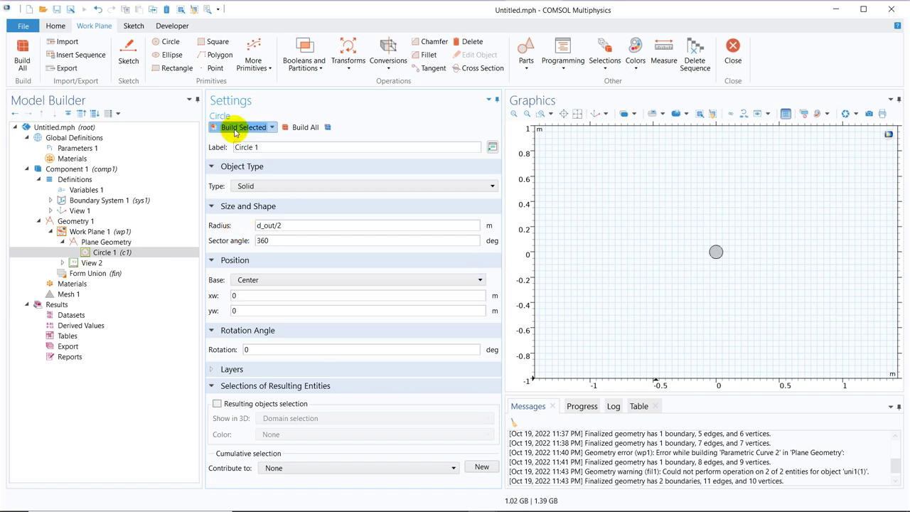
click(105, 149)
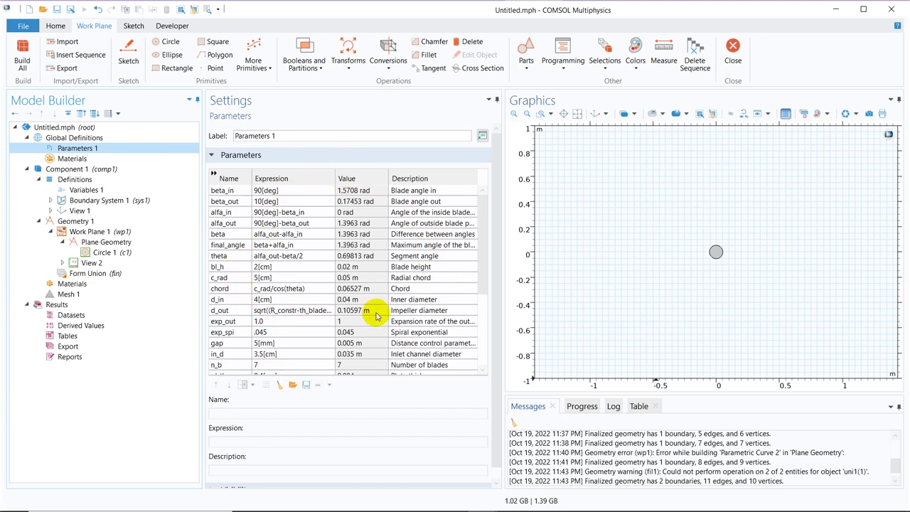
click(575, 115)
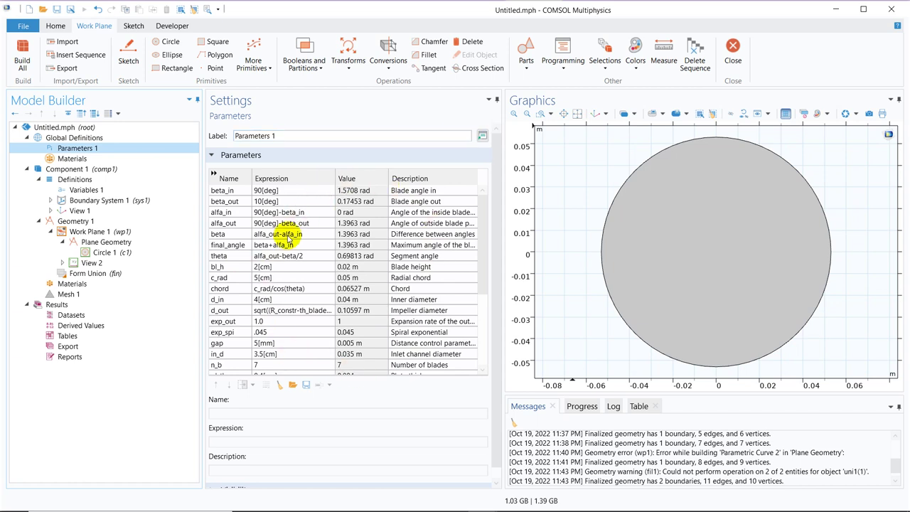
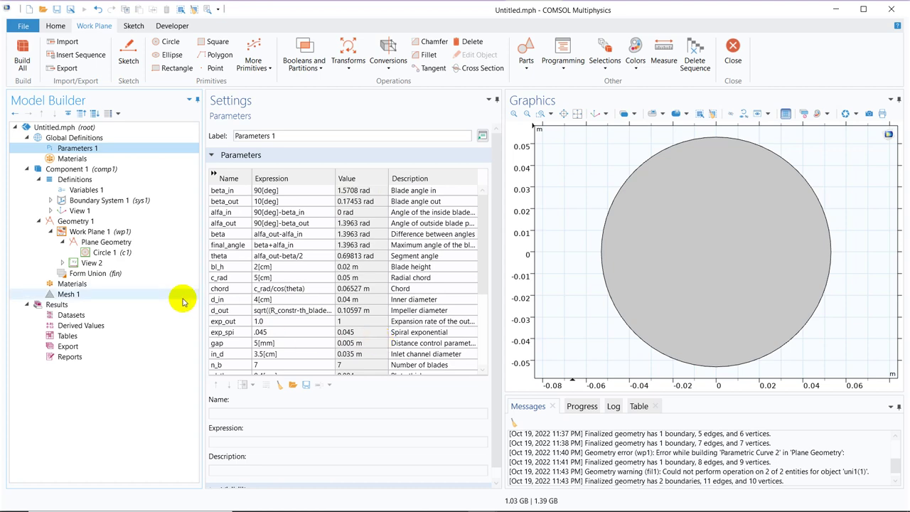
click(130, 254)
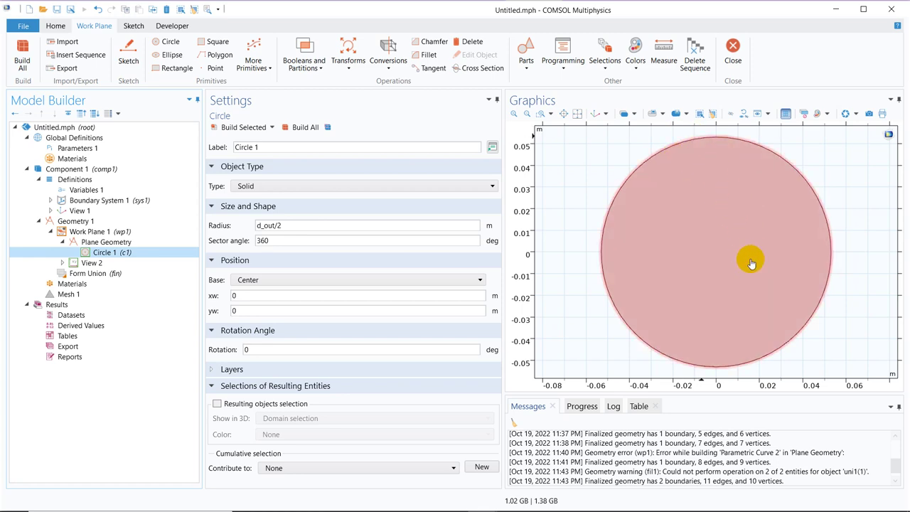
- Add a parametric curve to the work plane's geometry
click(104, 243)
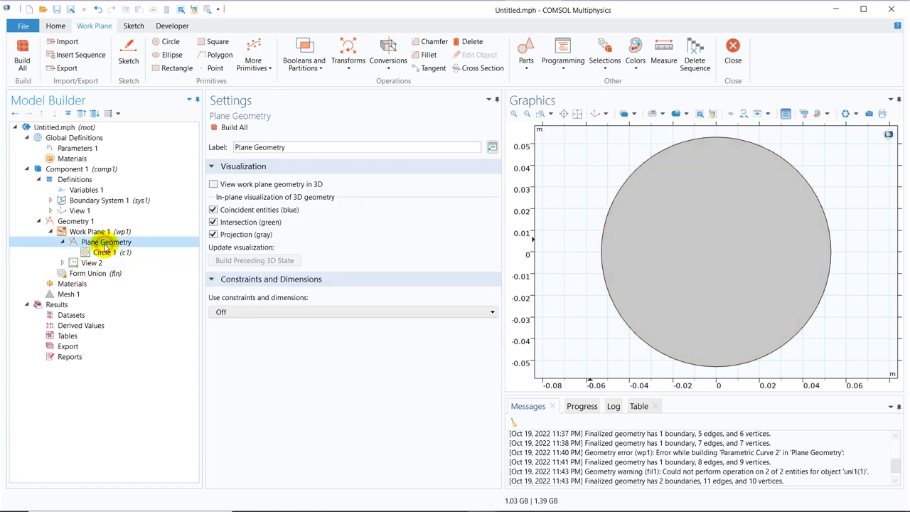
right_click(104, 243)
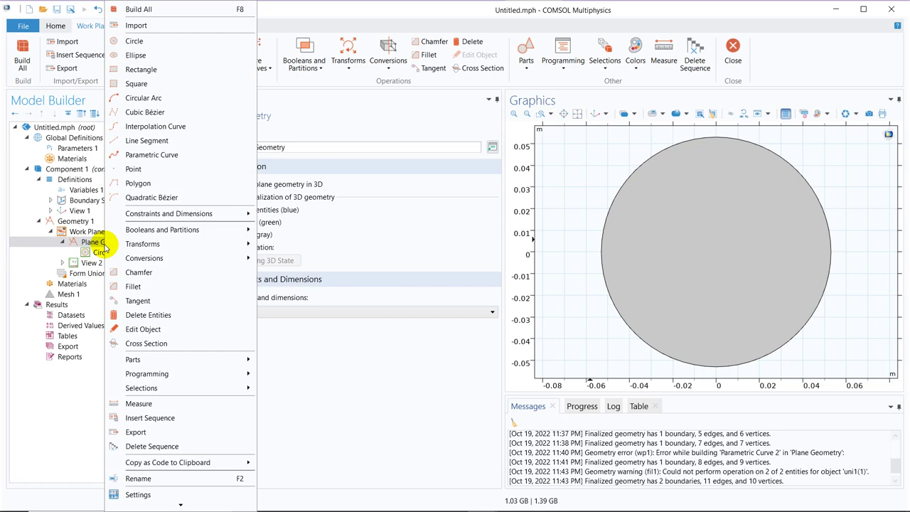
click(168, 154)
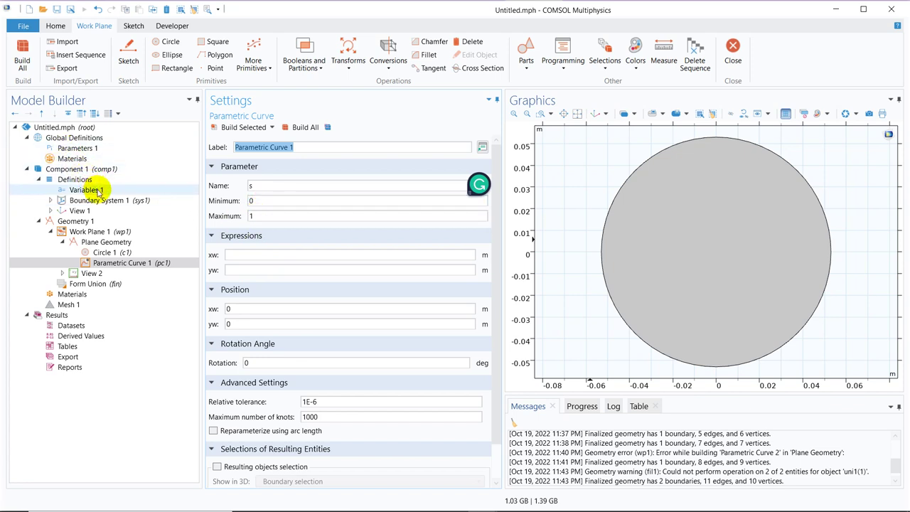
- Set the parametric curve's parameter minimum to alfa_in[1/rad], copied from the lower-limit expression in Variables 1
click(98, 192)
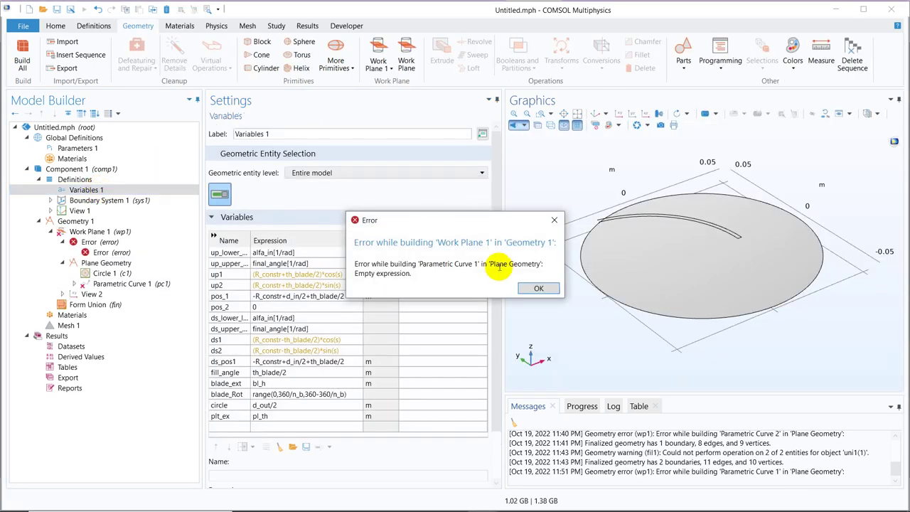
click(539, 288)
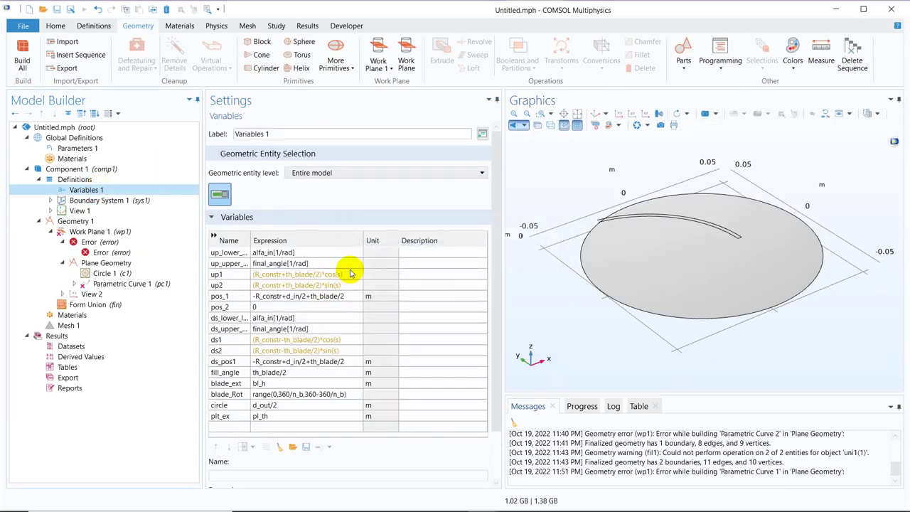
click(347, 274)
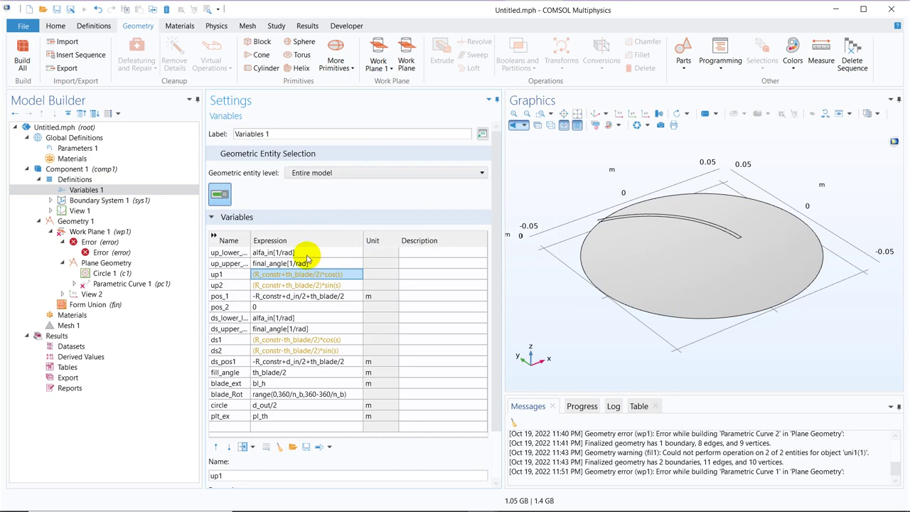
click(305, 253)
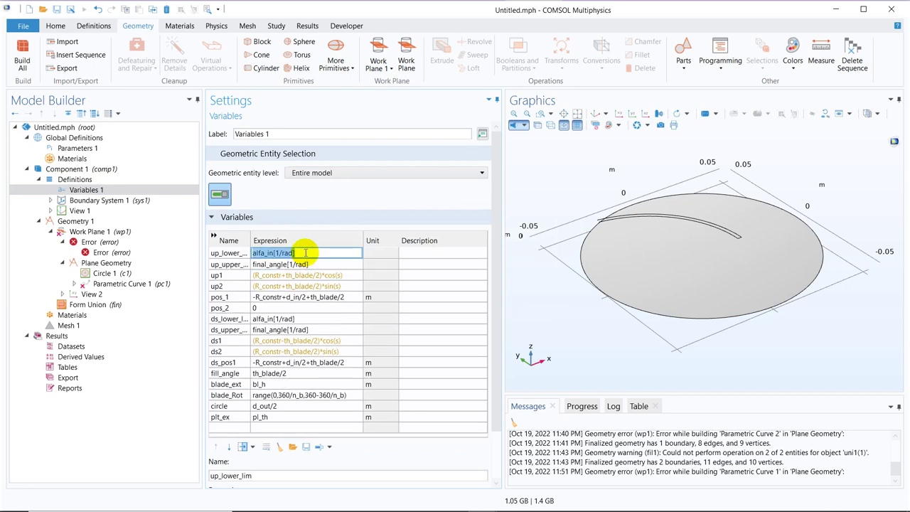
click(111, 283)
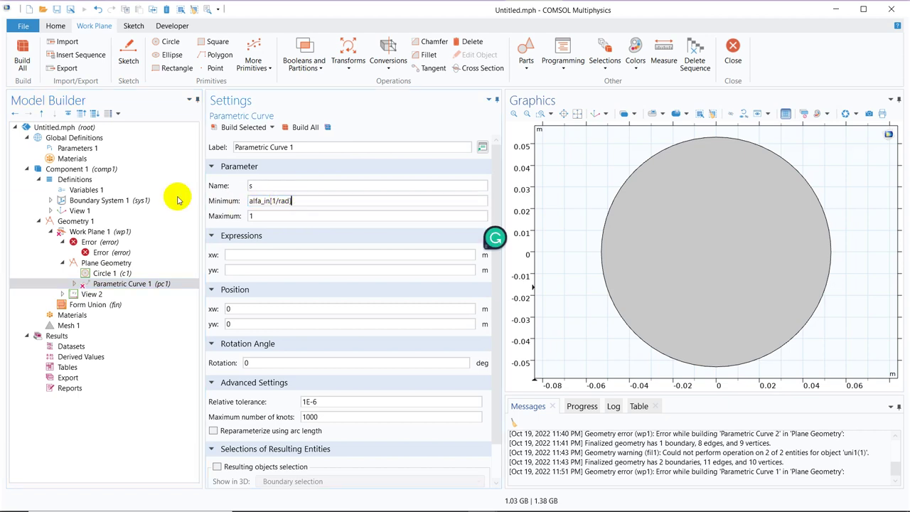
- Set the parametric curve's parameter maximum to final_angle[1/rad], copied from the up_upper_limit expression in Variables 1
click(119, 189)
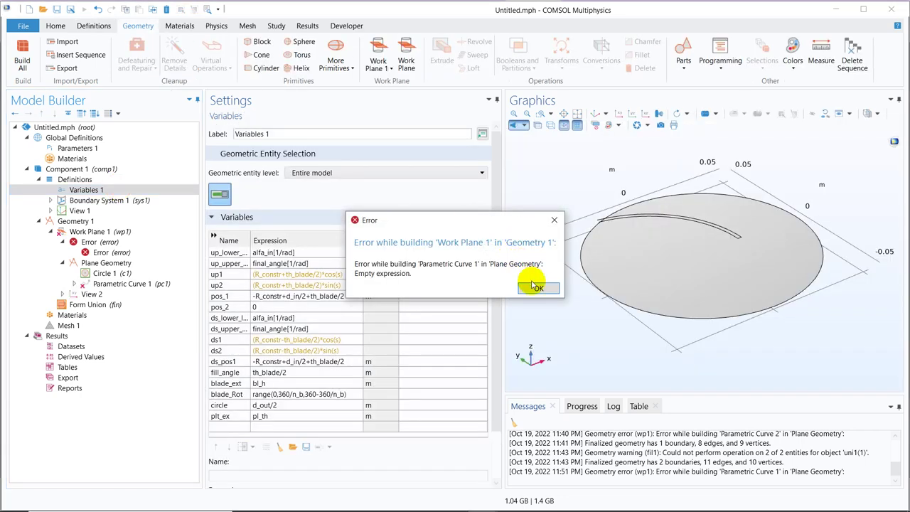
click(538, 288)
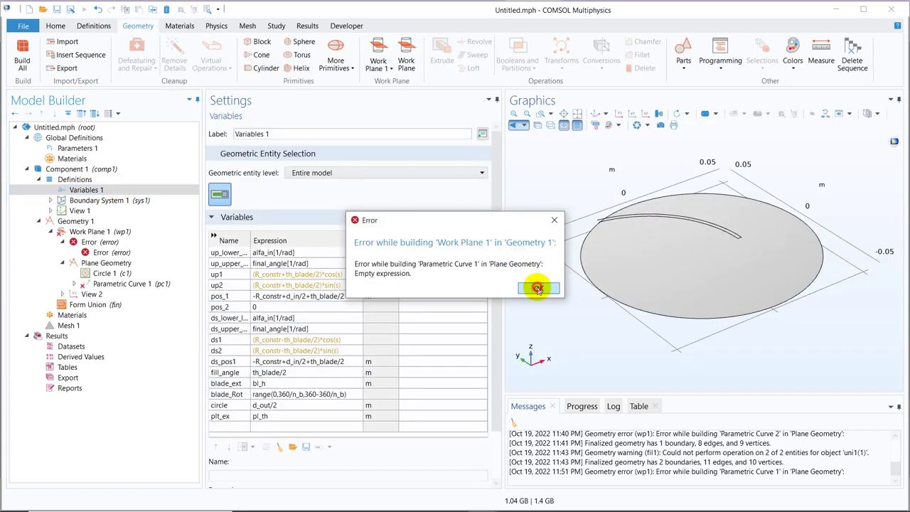
click(314, 264)
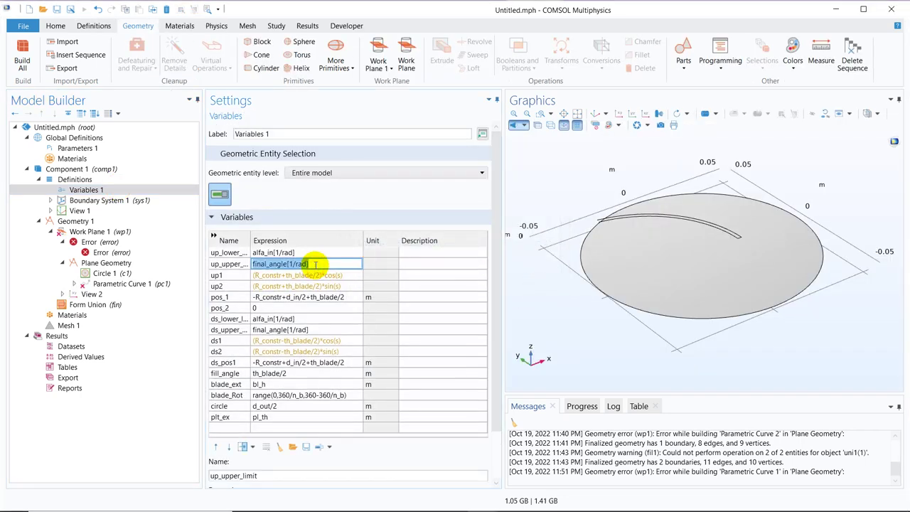
click(123, 274)
click(122, 284)
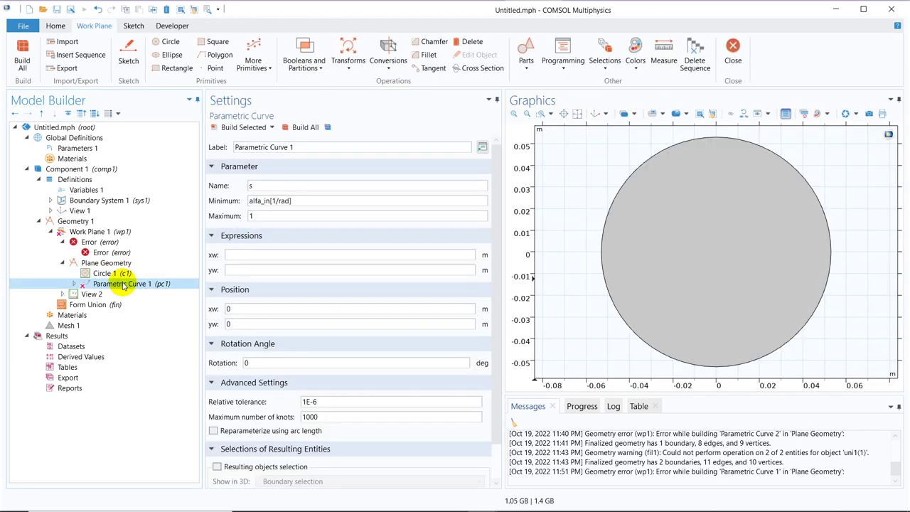
click(265, 216)
key(BackSpace)
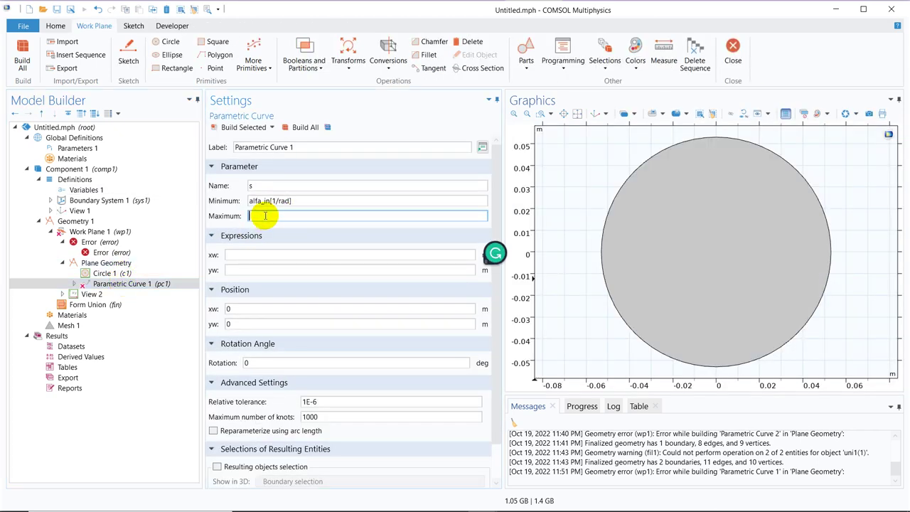
key(Return)
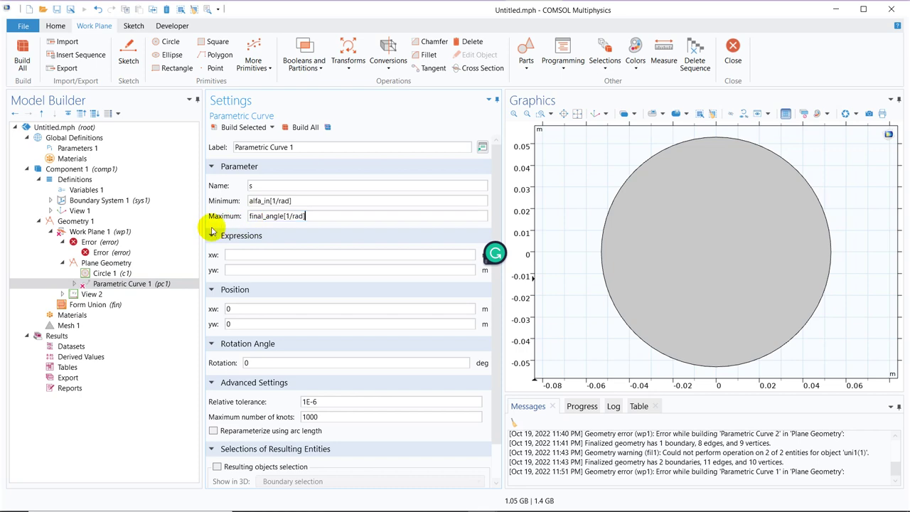
- Set the parametric curve's xw expression to (R_constr+th_blade/2)*cos(s), copied from the up1 expression in Variables 1
click(106, 190)
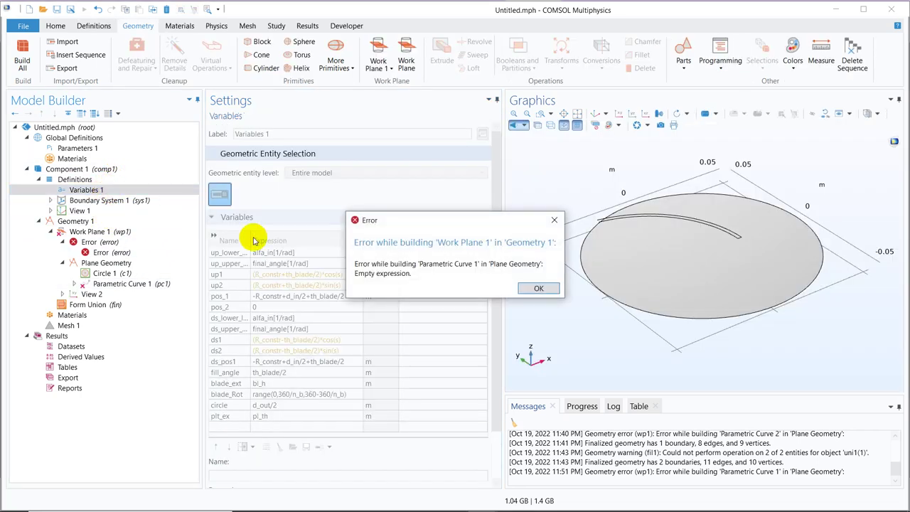
click(538, 288)
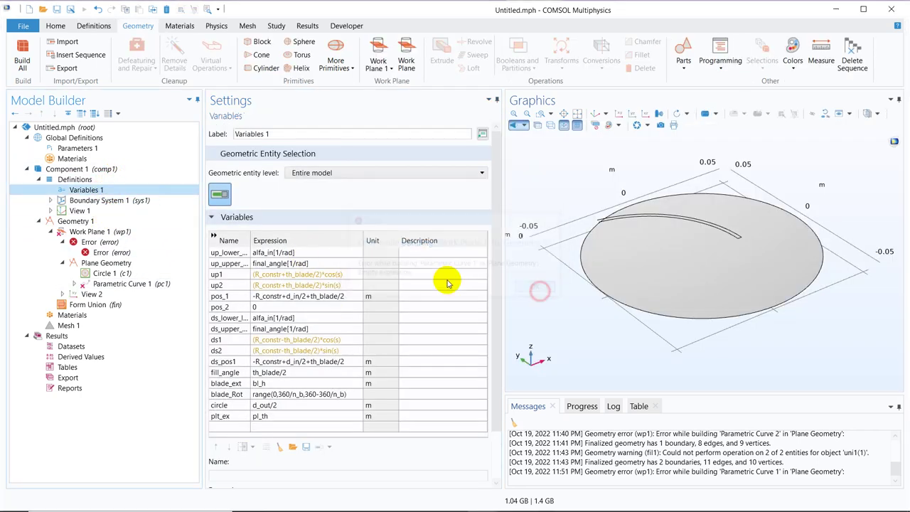
click(340, 278)
key(ctrl+c)
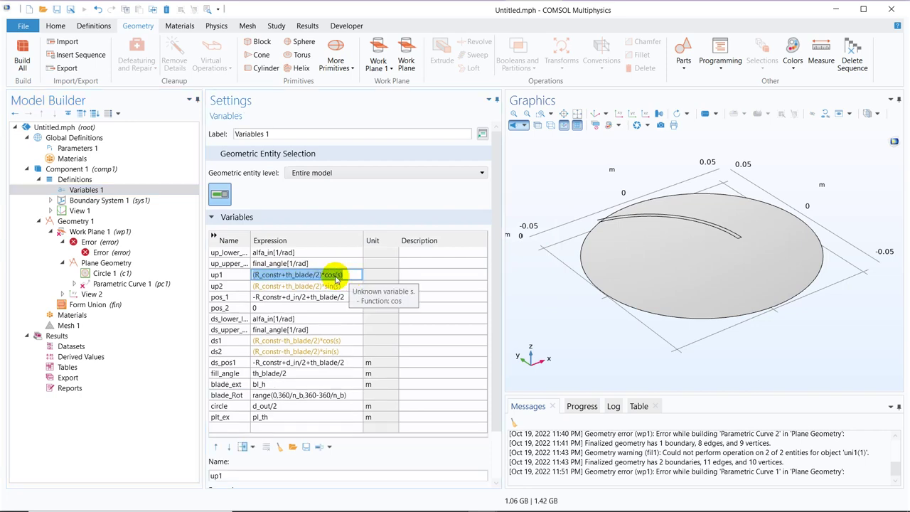
click(135, 284)
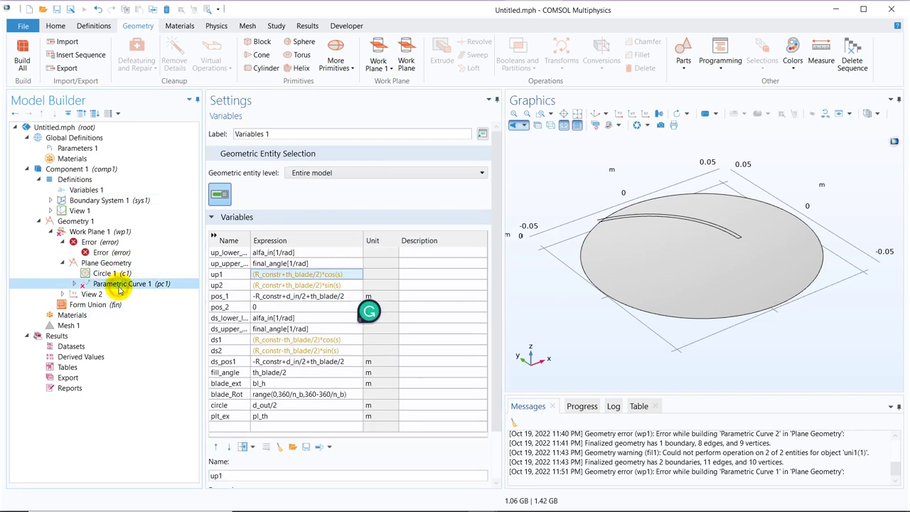
click(249, 256)
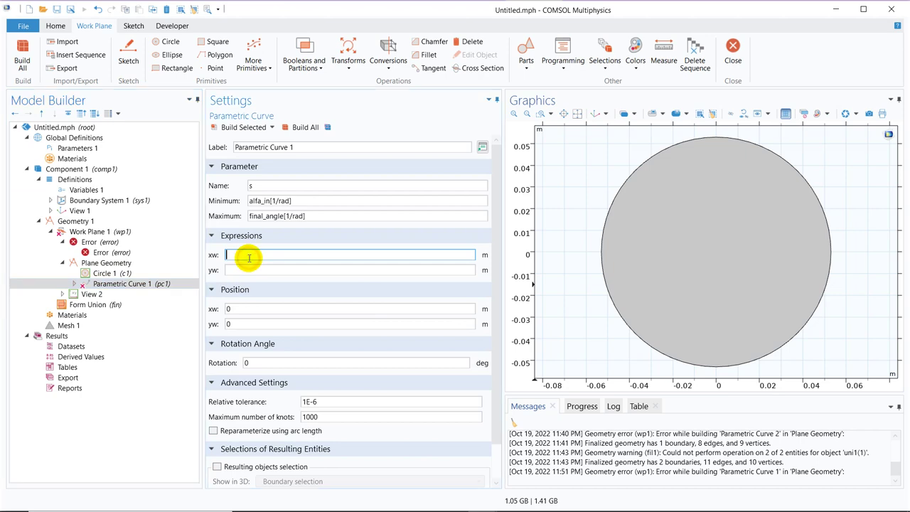
key(ctrl+v)
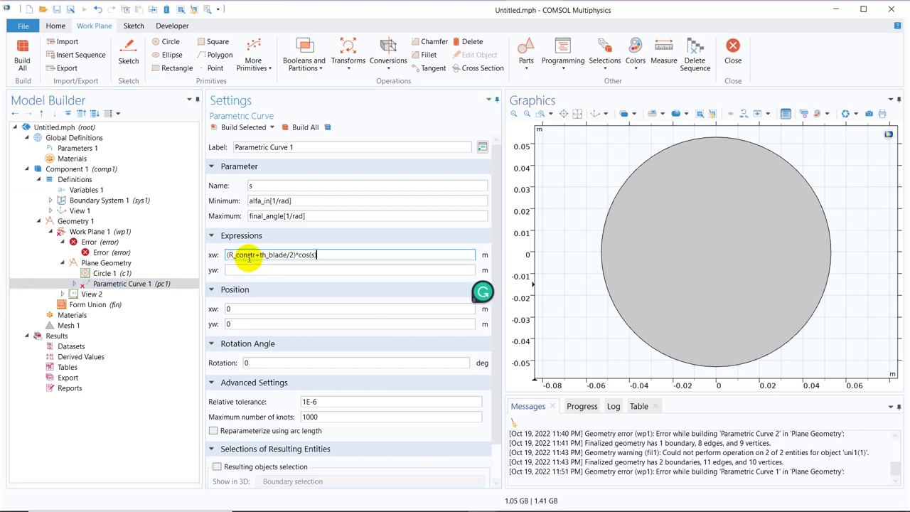
- Set the parametric curve's yw expression to (R_constr+th_blade/2)*sin(s), copied from the up2 expression in Variables 1
click(107, 192)
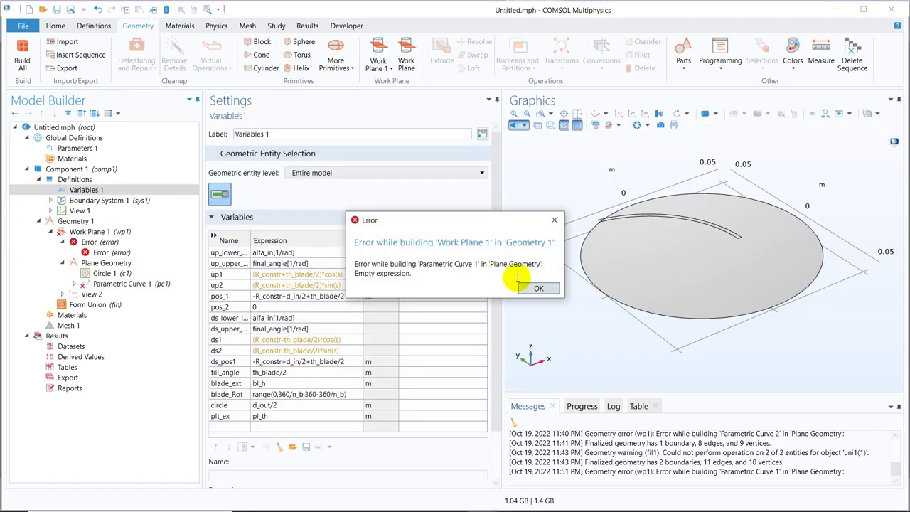
click(537, 287)
double_click(353, 285)
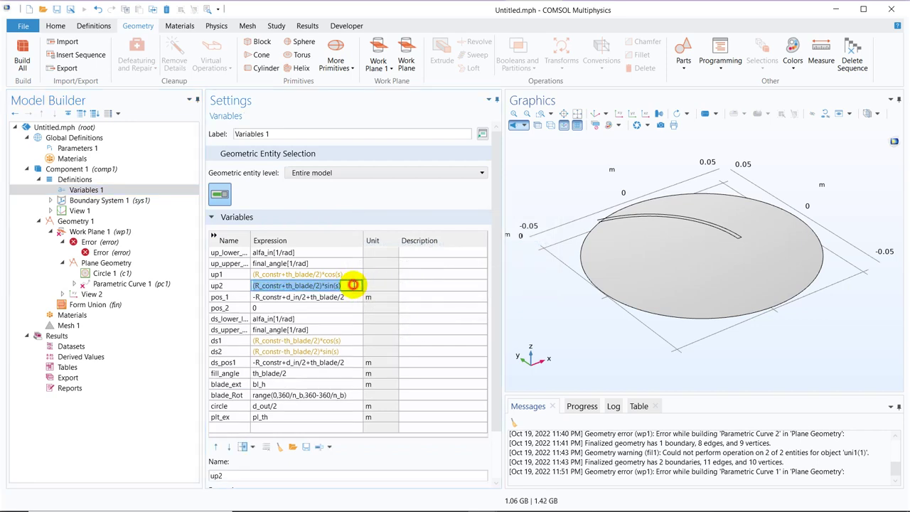
click(135, 274)
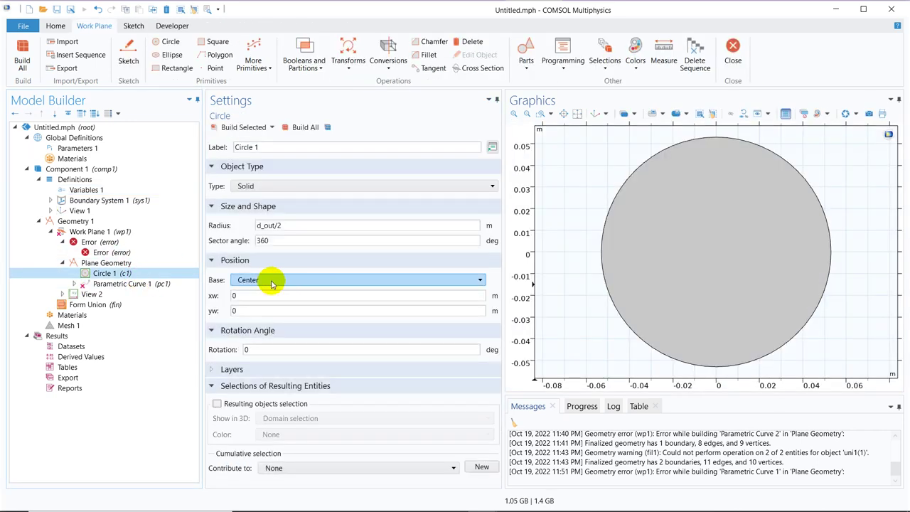
click(114, 284)
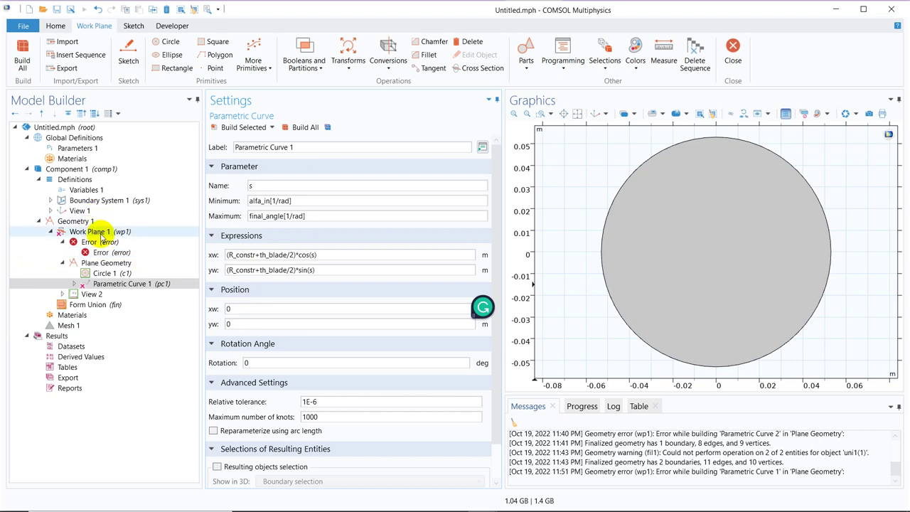
- Set the parametric curve's xw position to -R_constr+d_in/2+th_blade/2, copied from pos_1 in Variables 1, and build the curve
click(110, 190)
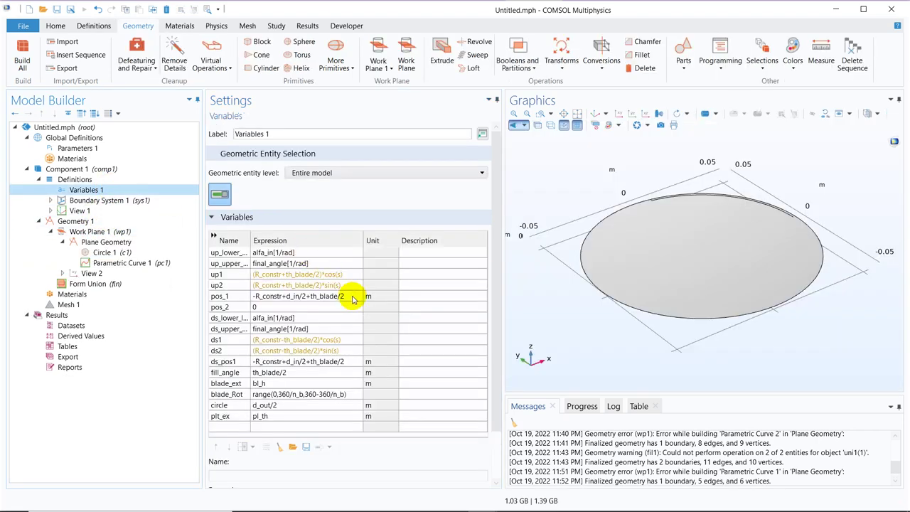
click(353, 298)
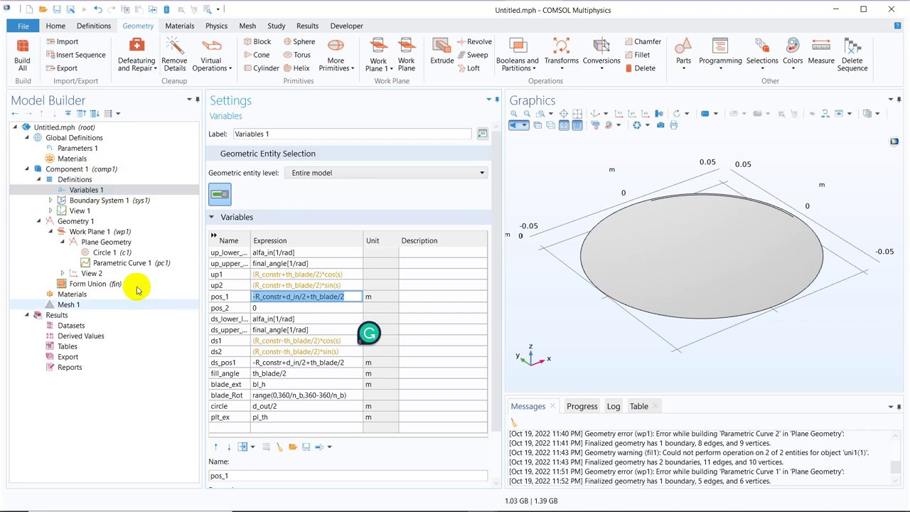
click(118, 254)
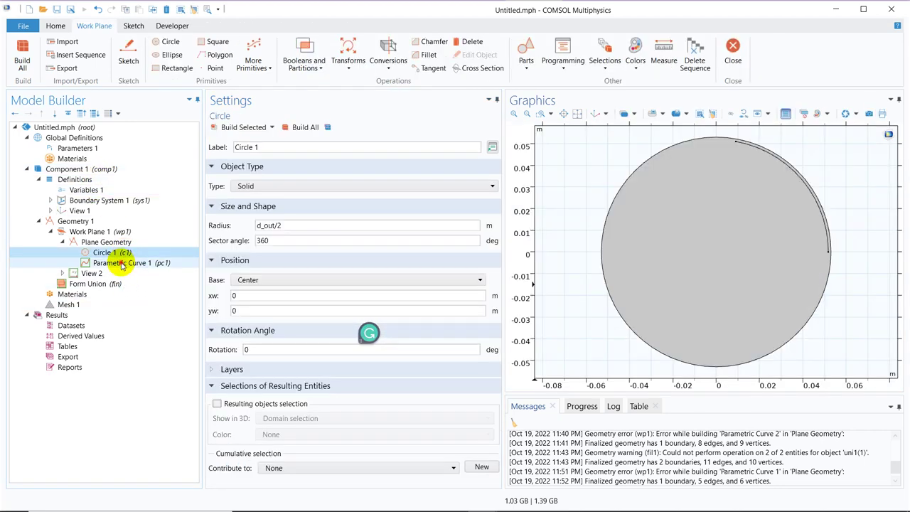
click(122, 262)
click(249, 308)
drag(249, 308, 213, 314)
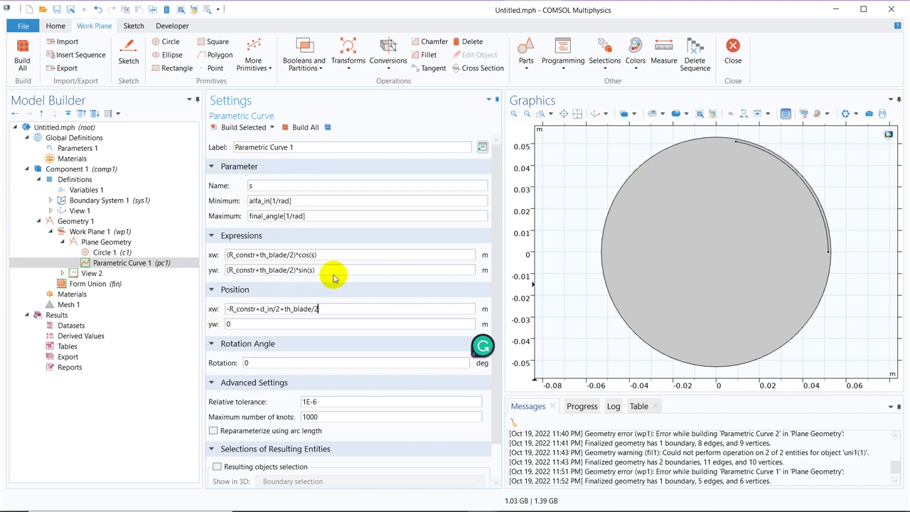
click(235, 128)
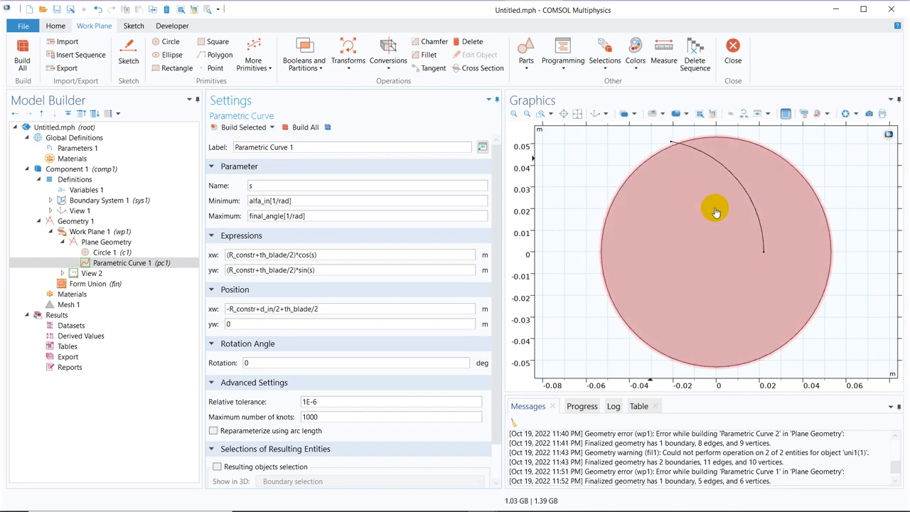
- Rename the parametric curve as "upper curve"
right_click(150, 262)
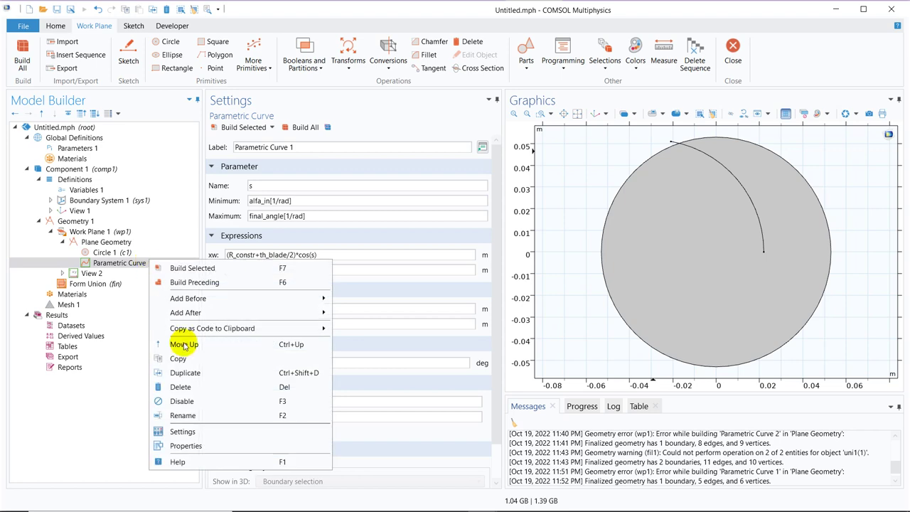
click(184, 416)
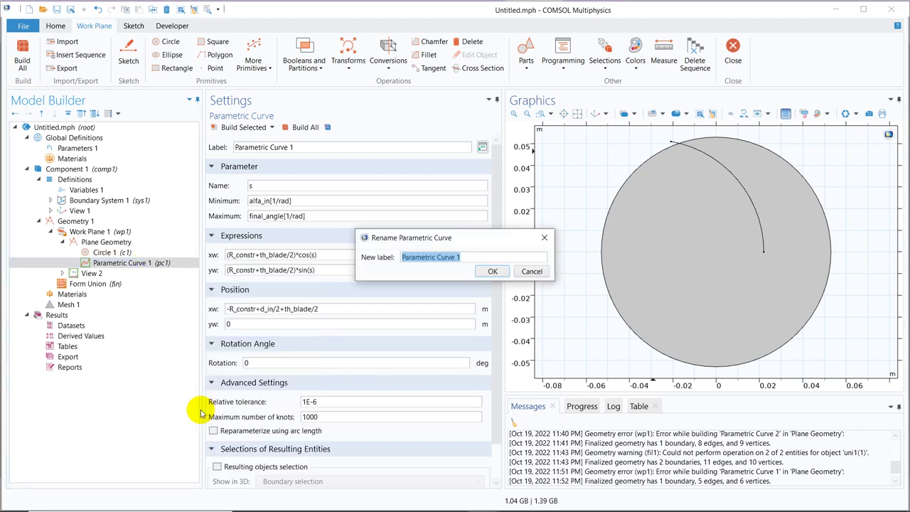
text(upper curve)
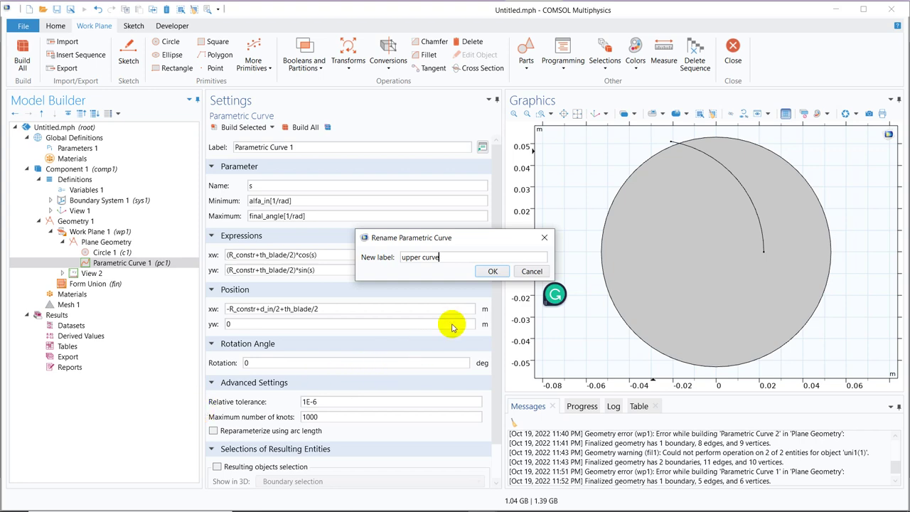
click(492, 271)
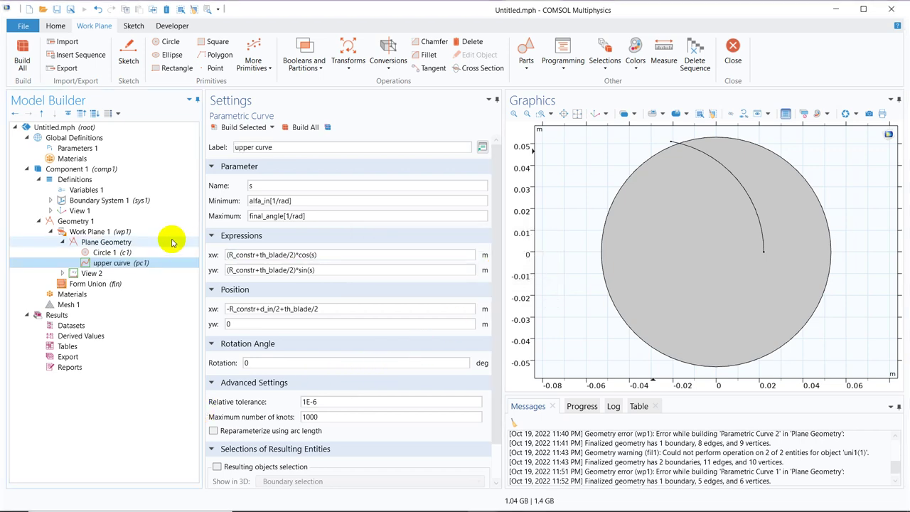
- Add a second parametric curve to the work plane's geometry
click(135, 243)
right_click(135, 243)
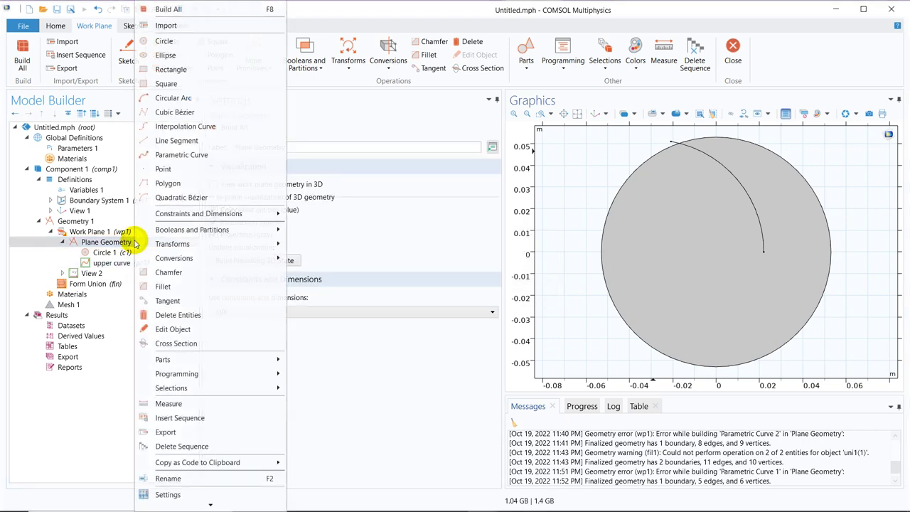
click(193, 155)
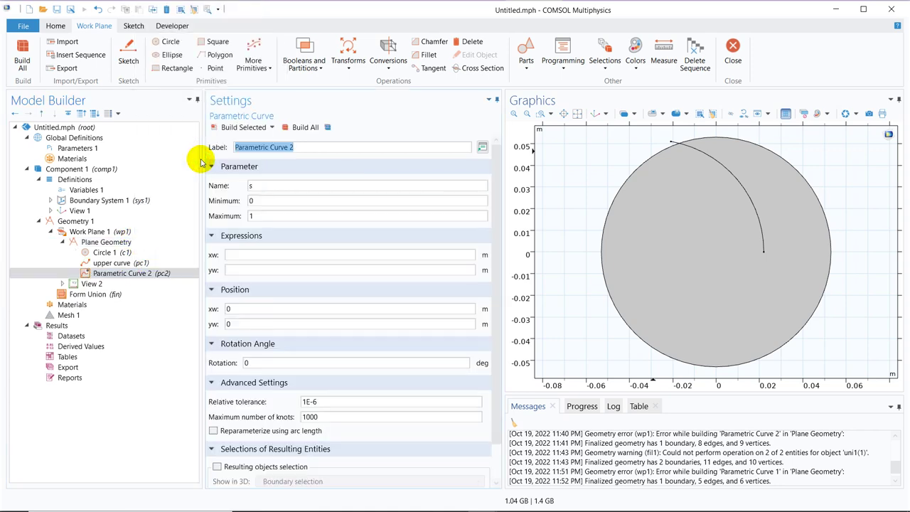
- Set the second parametric curve's parameter minimum to alfa_in[1/rad], copied from the ds_lower_limit expression in Variables 1
click(98, 190)
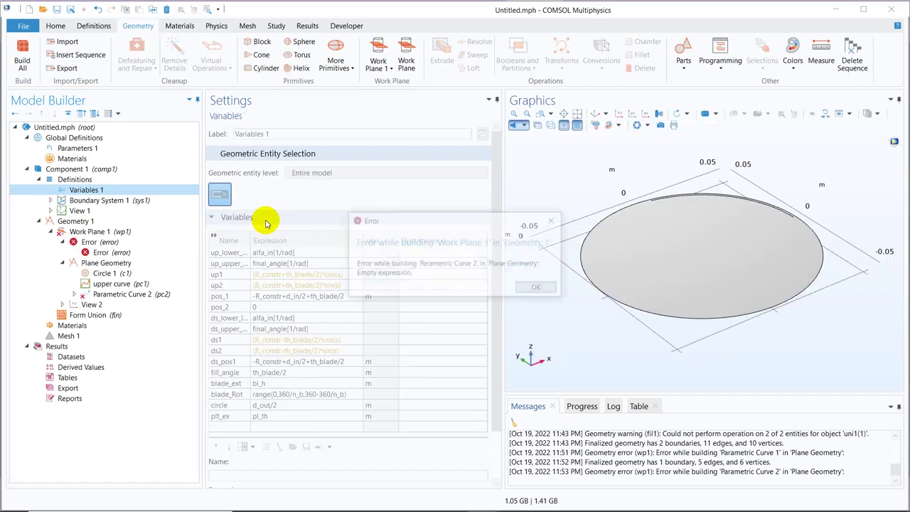
click(538, 288)
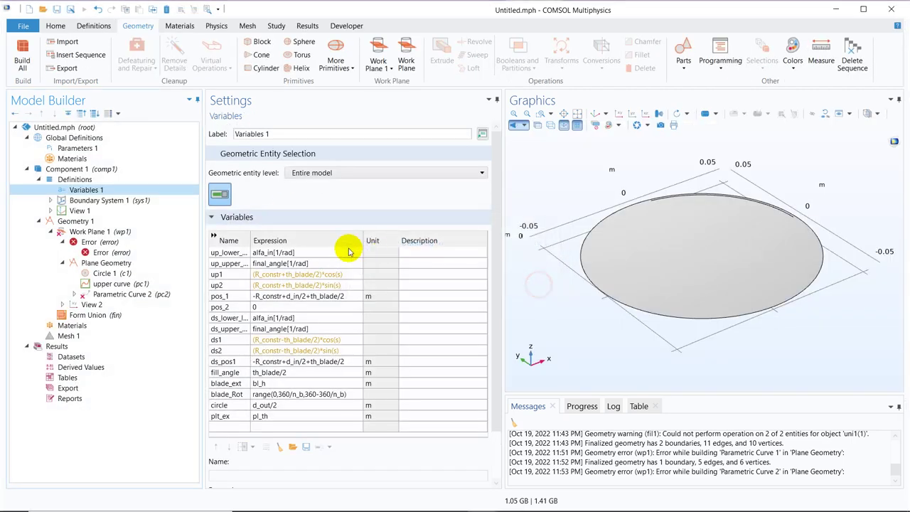
click(305, 319)
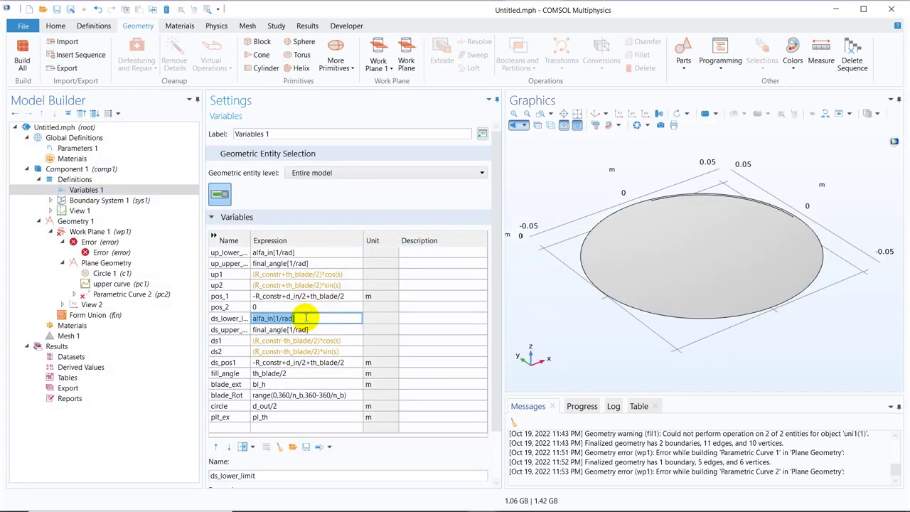
double_click(305, 319)
key(ctrl+c)
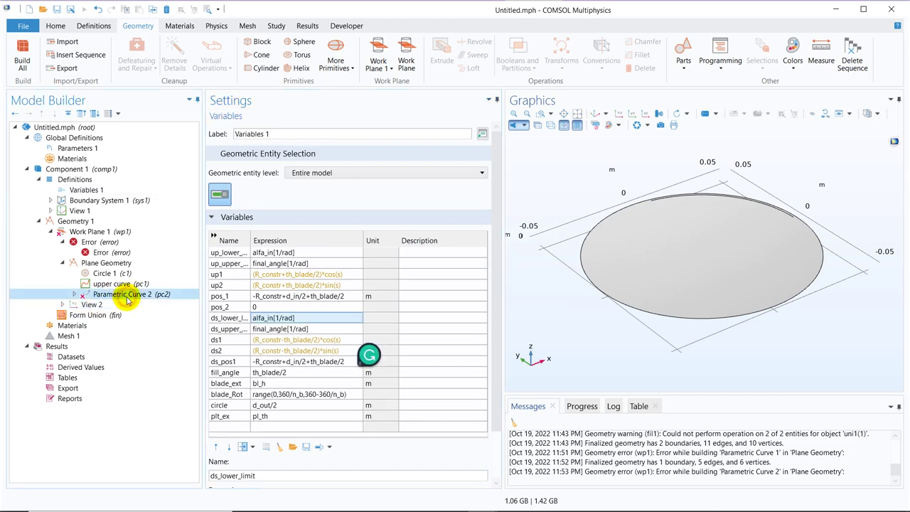
click(125, 294)
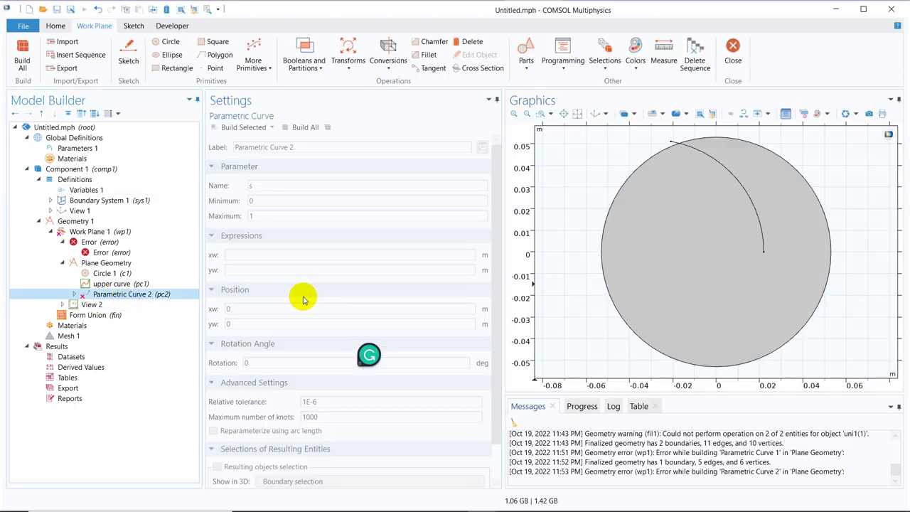
double_click(272, 199)
key(ctrl+v)
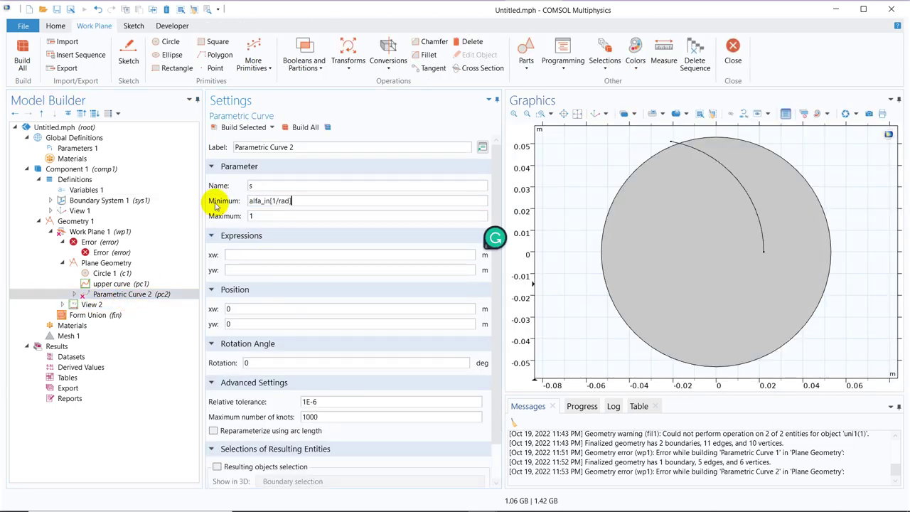
- Set the second parametric curve's parameter maximum to final_angle[1/rad], copied from the ds_upper_limit expression in Variables 1
click(101, 190)
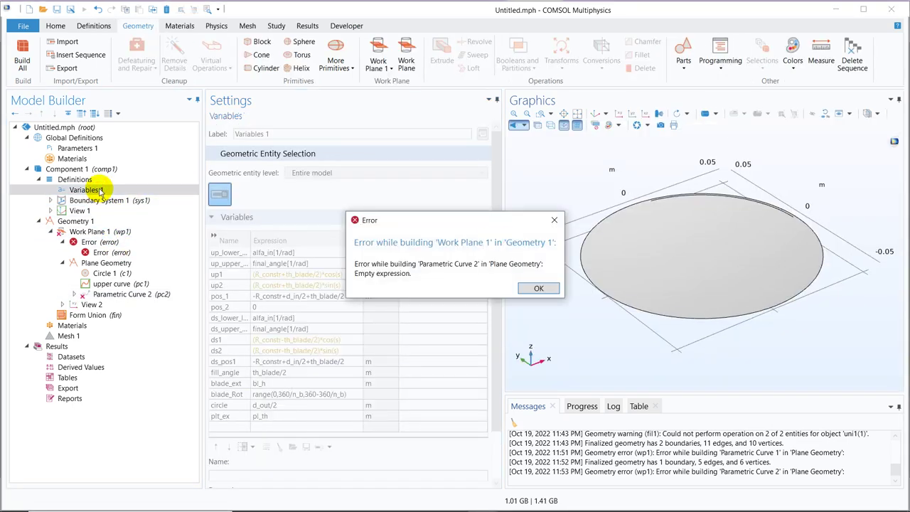
click(542, 287)
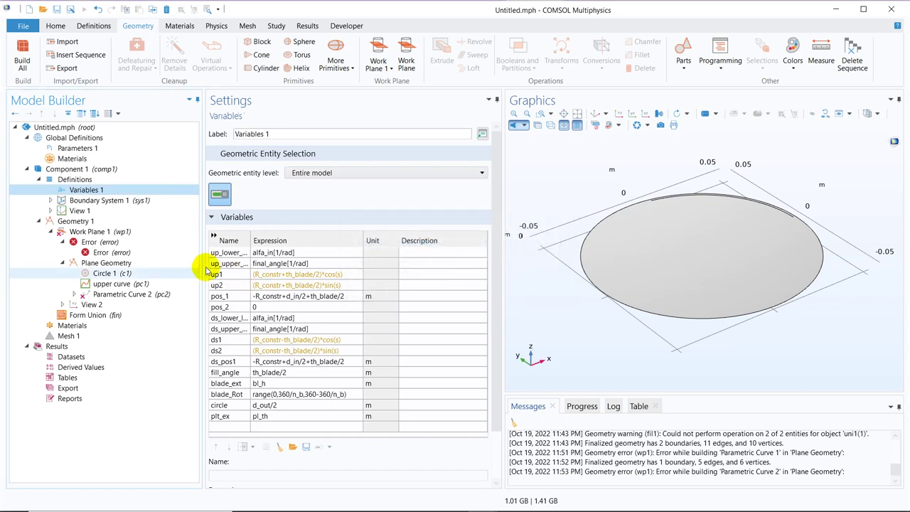
click(313, 329)
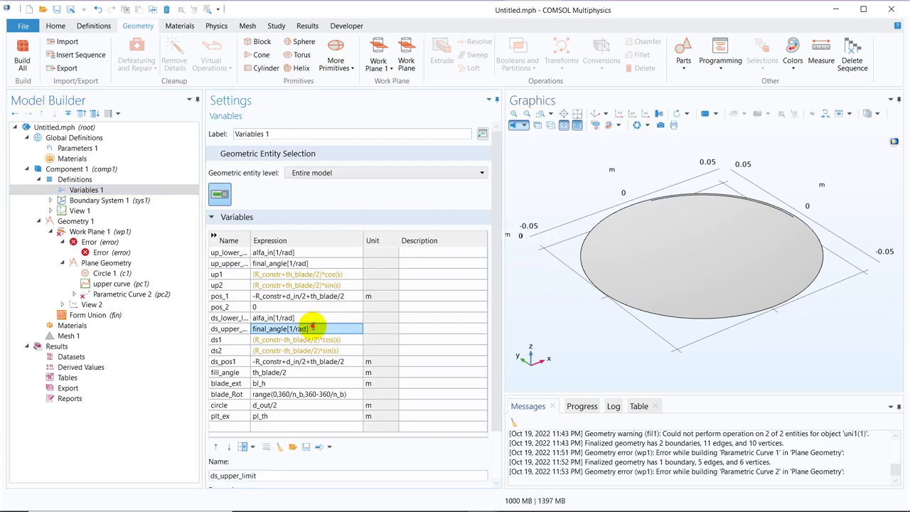
click(108, 294)
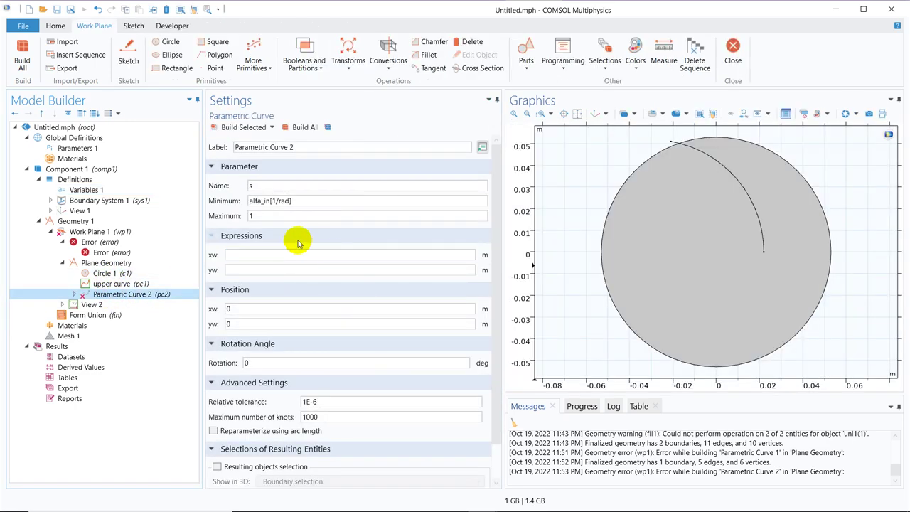
drag(273, 214, 241, 217)
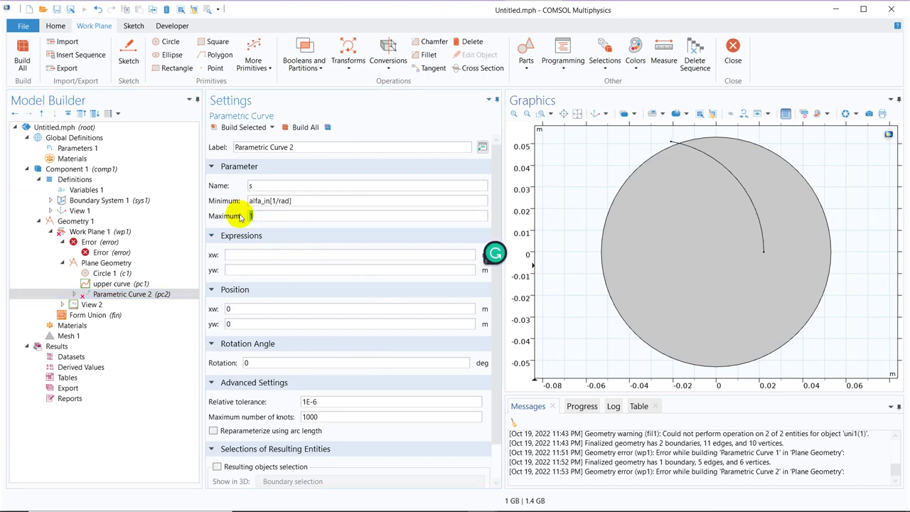
- Set the second parametric curve's xw expression to (R_constr-th_blade/2)*cos(s), copied from the ds1 expression in Variables 1
click(122, 190)
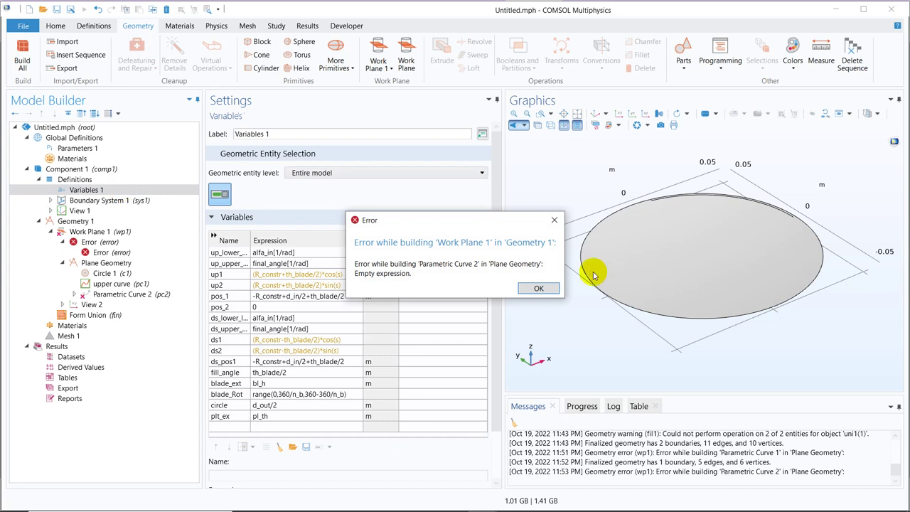
click(541, 288)
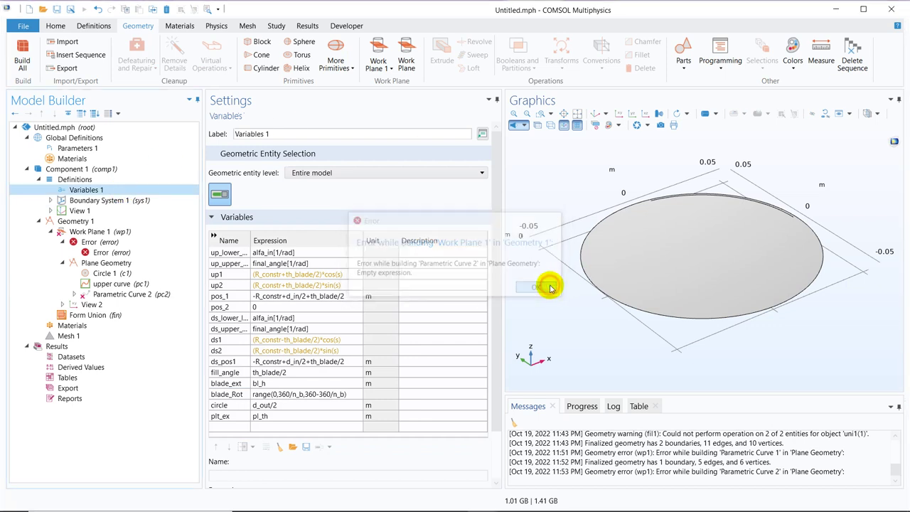
double_click(350, 341)
key(ctrl+c)
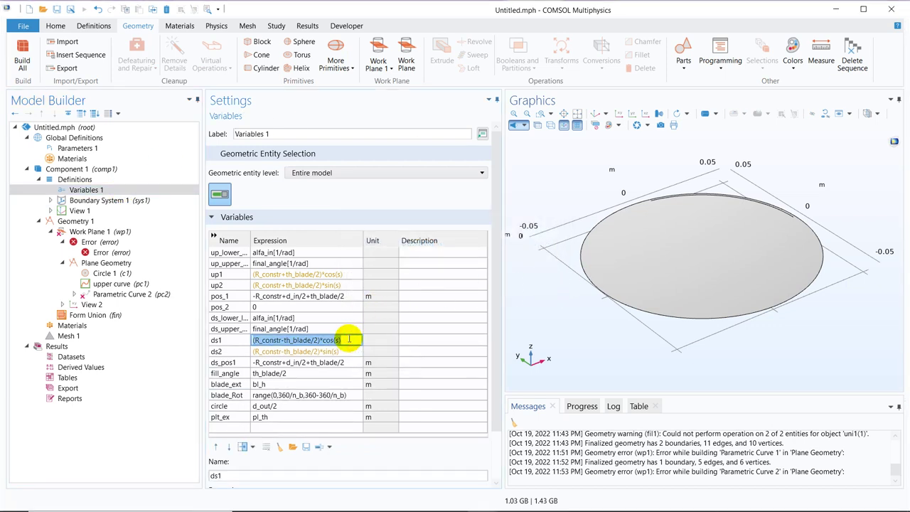
click(122, 293)
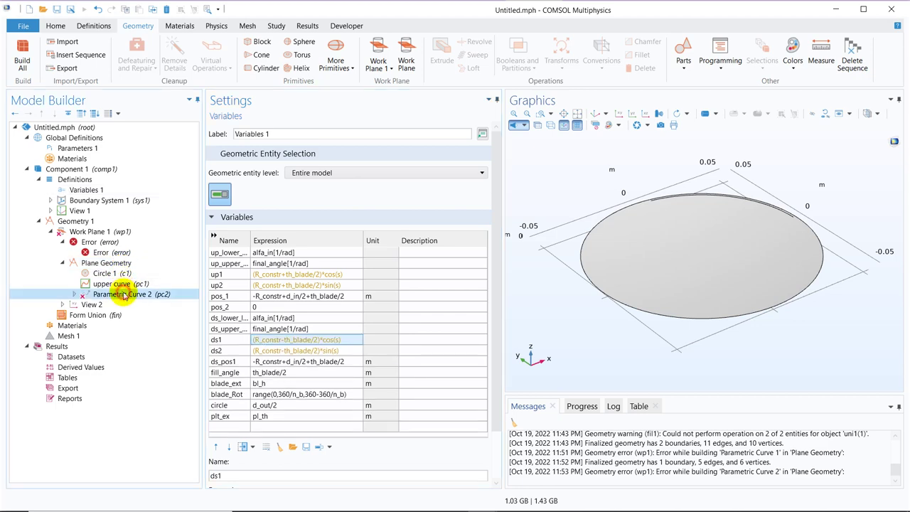
click(270, 268)
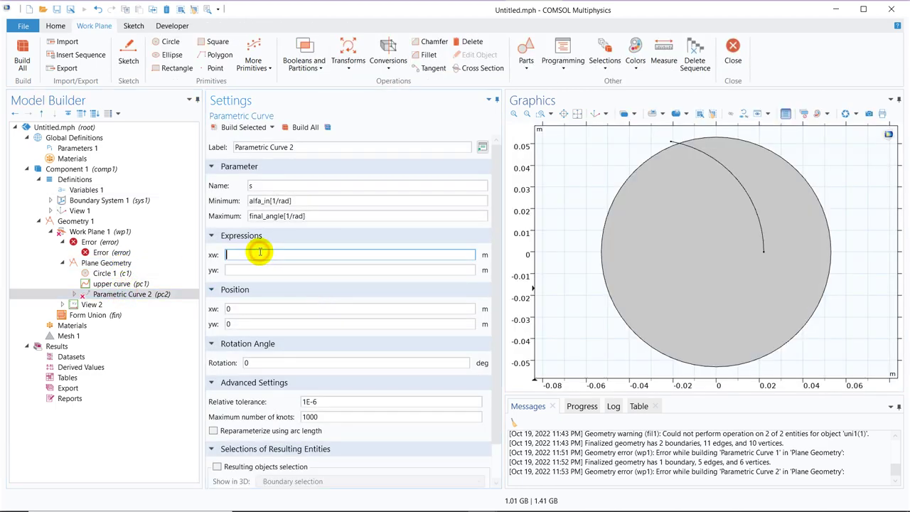
key(ctrl+v)
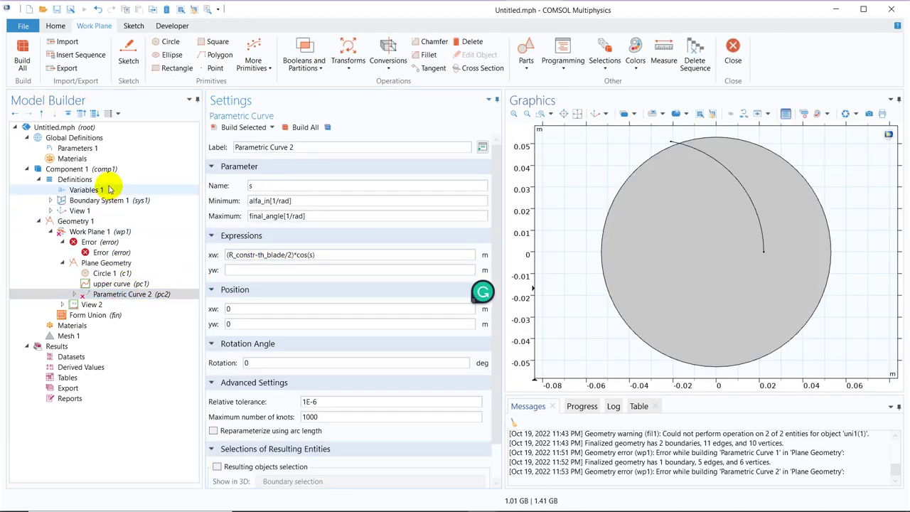
- Set the second parametric curve's yw expression to (R_constr-th_blade/2)*sin(s), copied from the ds2 expression in Variables 1
click(87, 190)
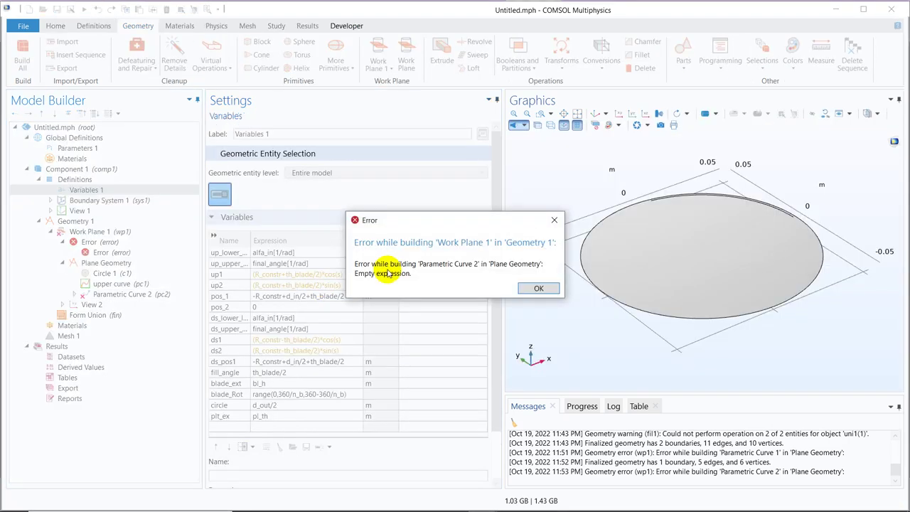
click(542, 288)
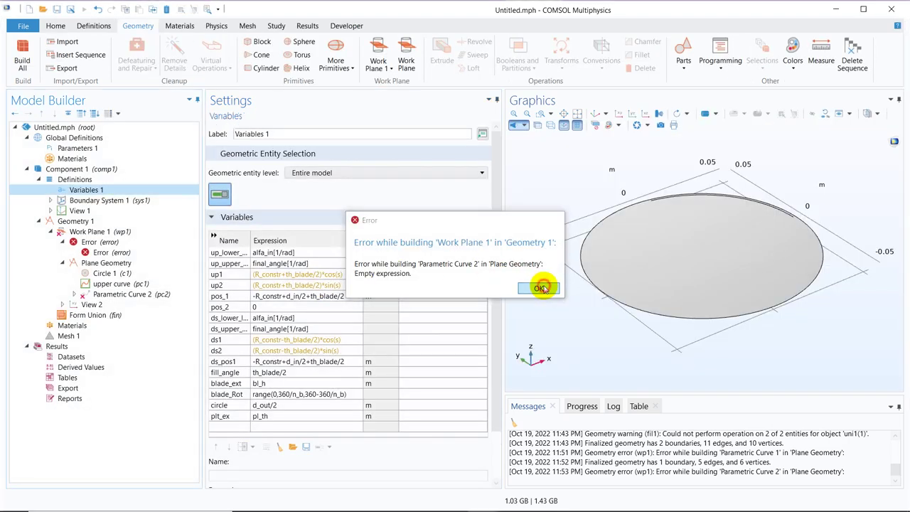
click(346, 351)
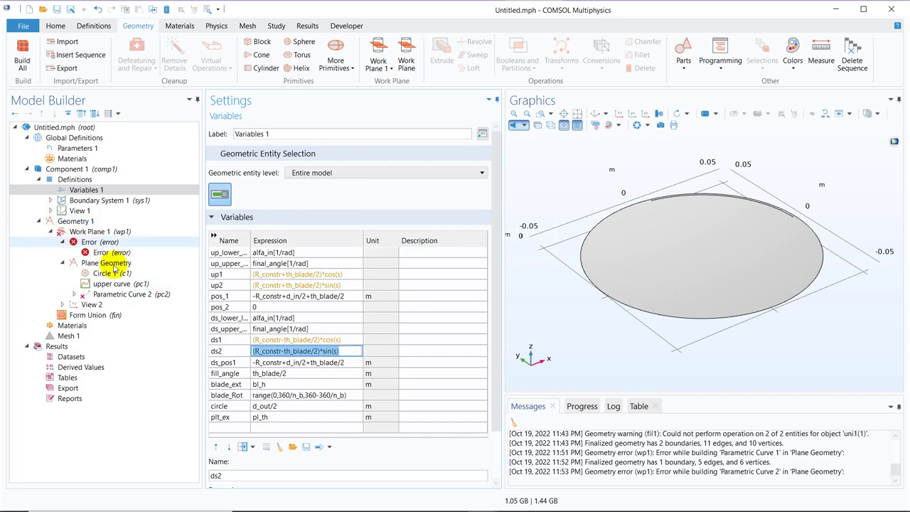
click(135, 295)
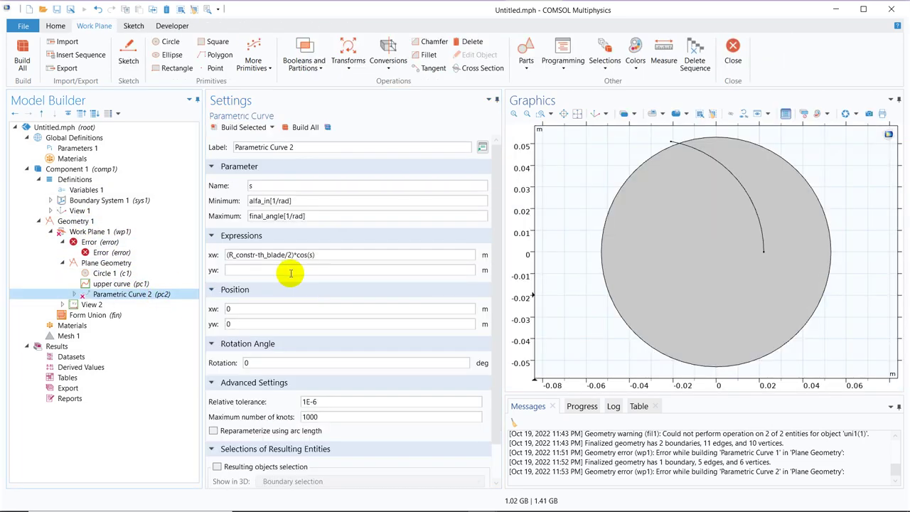
click(287, 270)
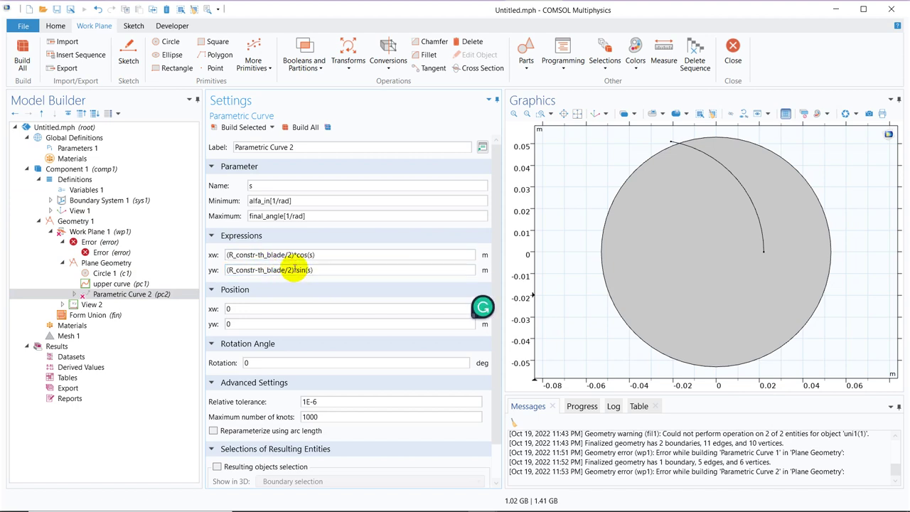
click(269, 305)
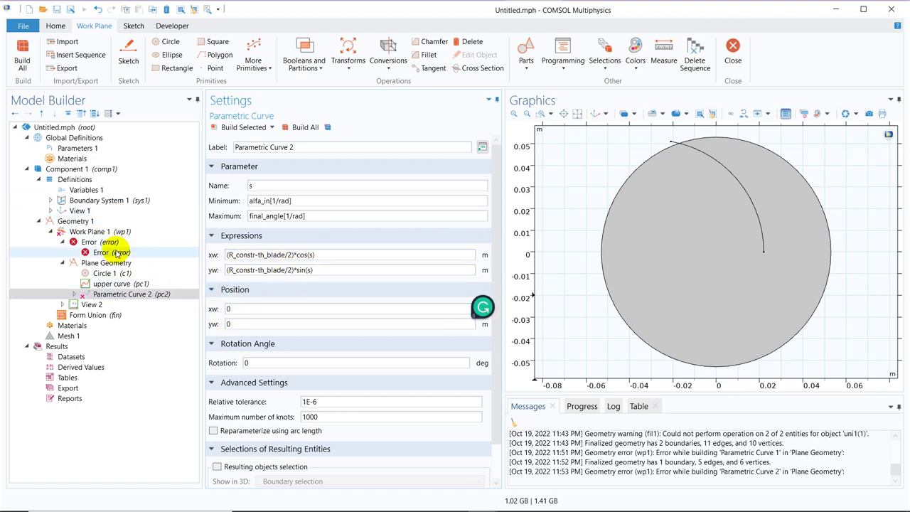
- Set the second parametric curve's xw position to -R_constr+d_in/2+th_blade/2, copied from ds_pos1 in Variables 1, and build the curve
click(101, 191)
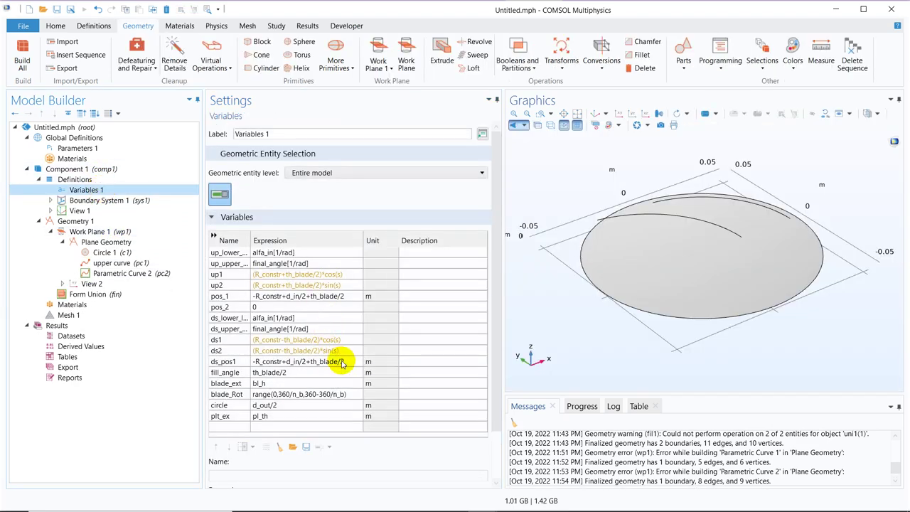
click(349, 364)
click(350, 362)
key(ctrl+c)
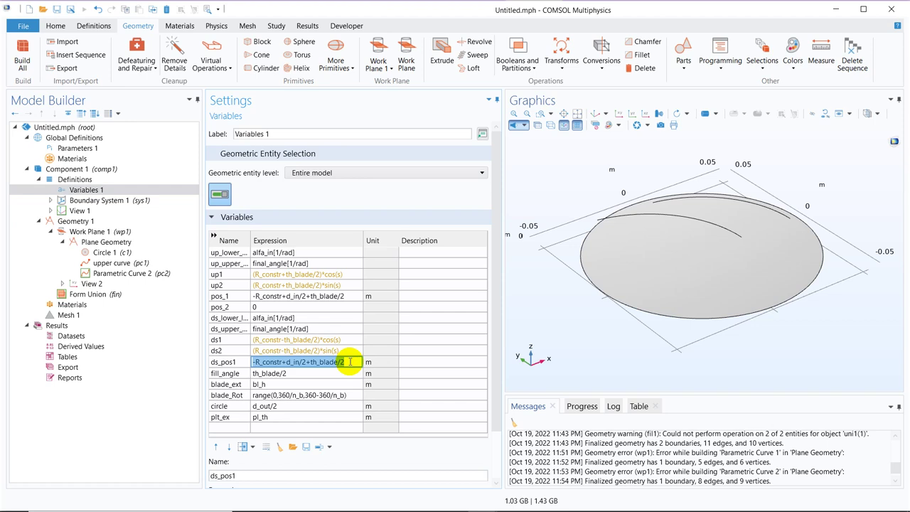
click(118, 276)
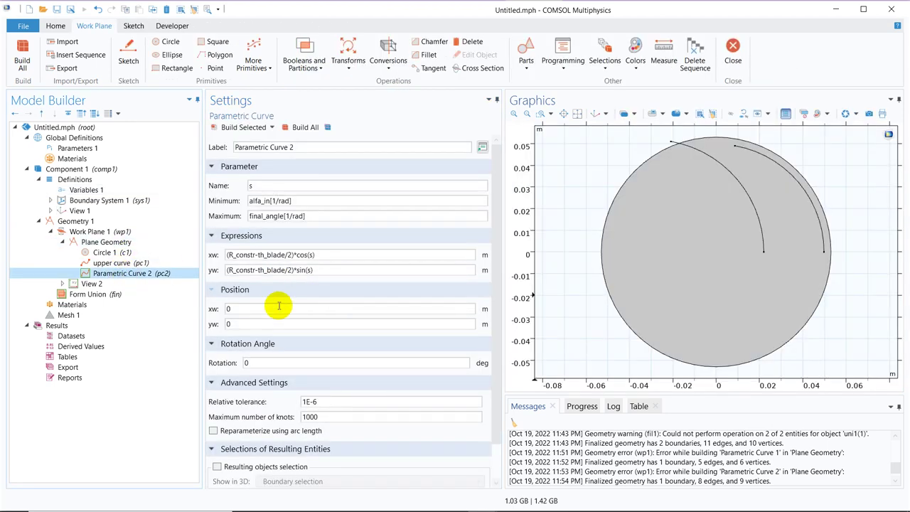
double_click(278, 305)
key(ctrl+v)
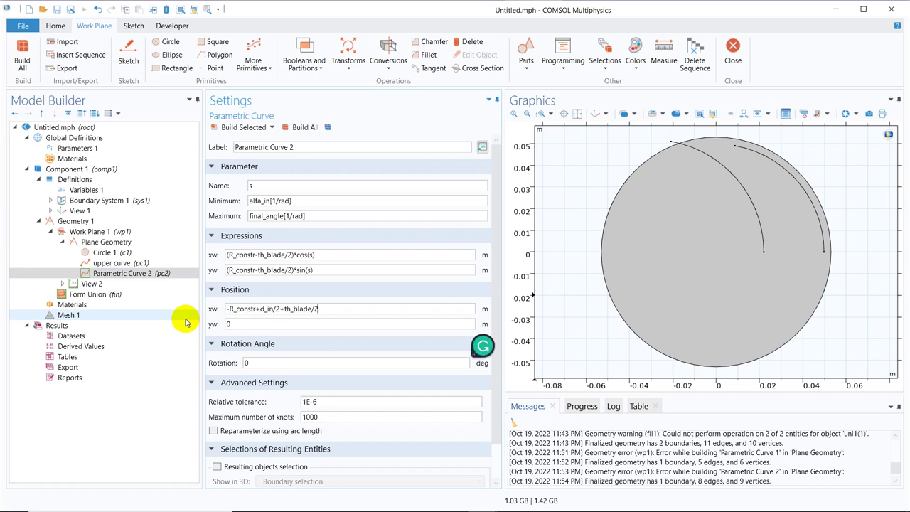
click(232, 127)
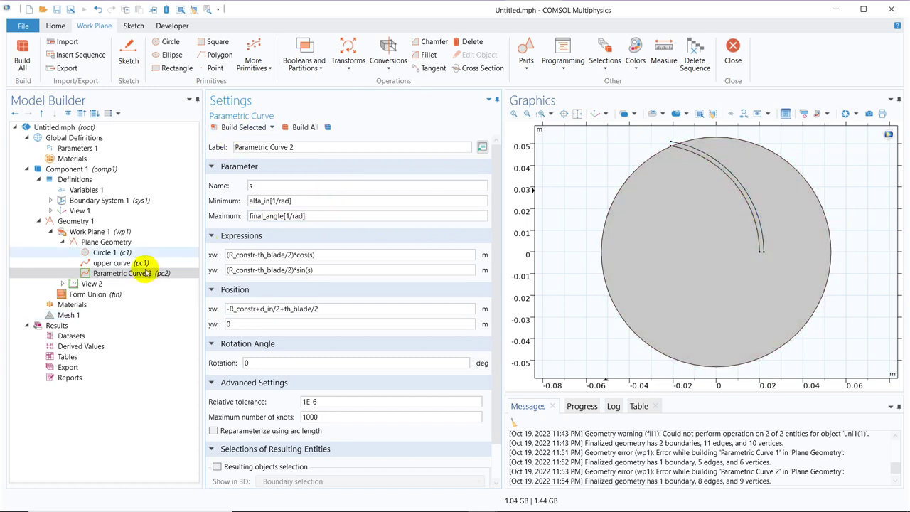
- Rename the second parametric curve as "lower curve"
right_click(114, 273)
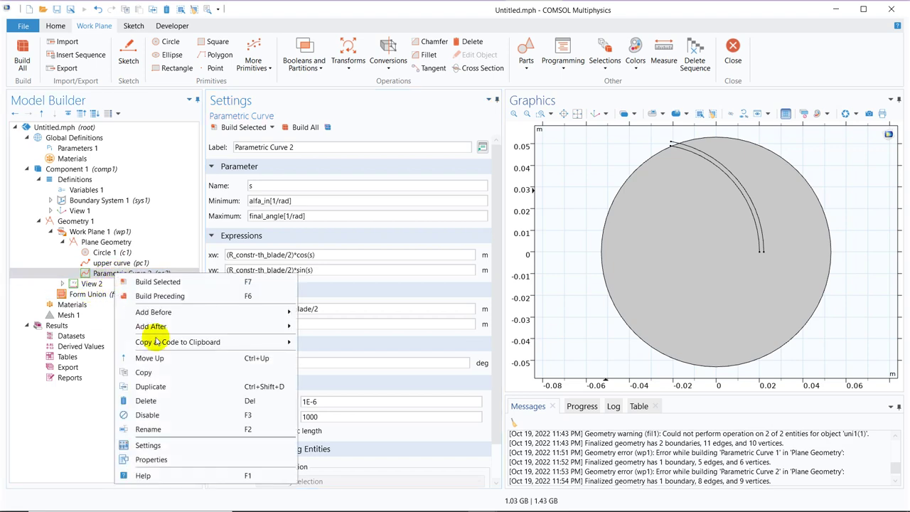
click(177, 430)
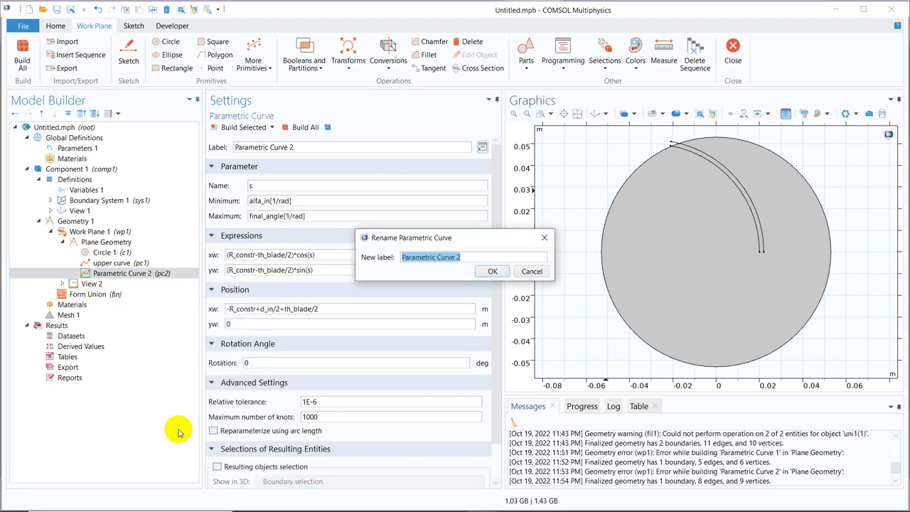
text(lower curve)
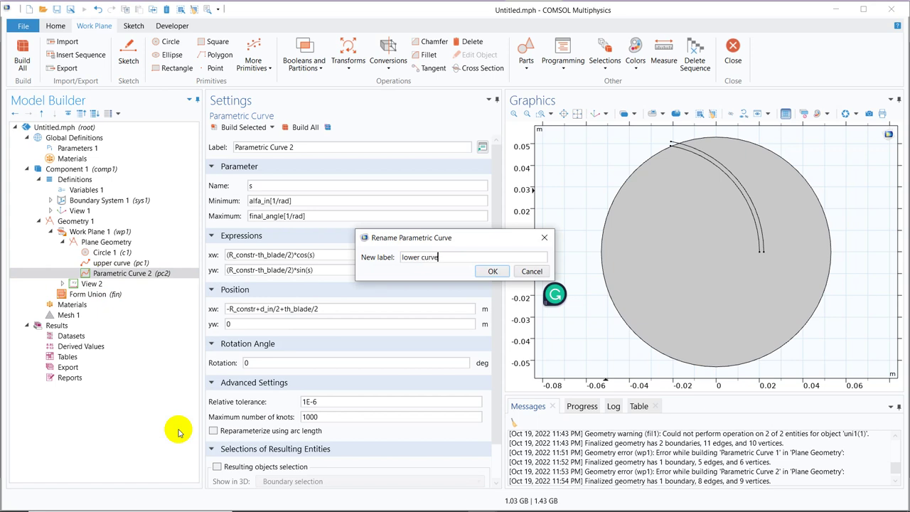
click(493, 272)
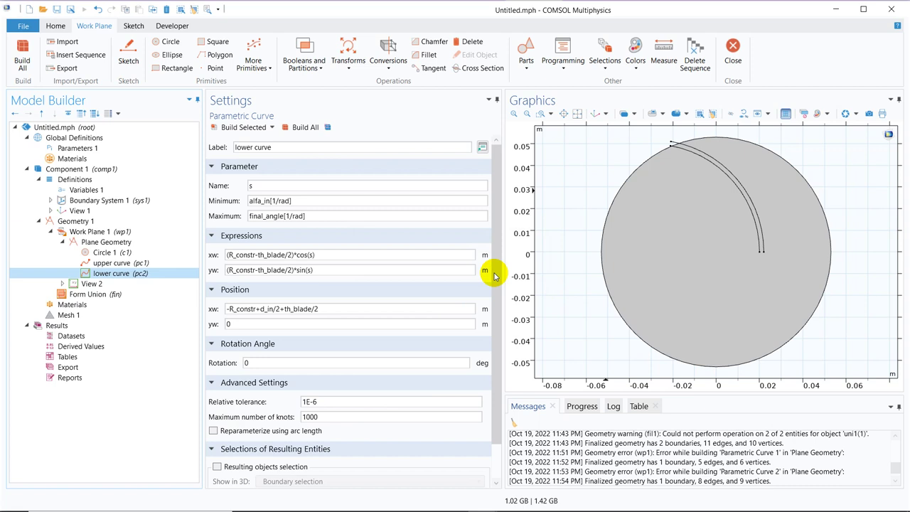
- Add and build a line segment in the plane geometry from the lower curve's inner end vertex to the upper curve's inner end vertex
click(133, 242)
right_click(134, 245)
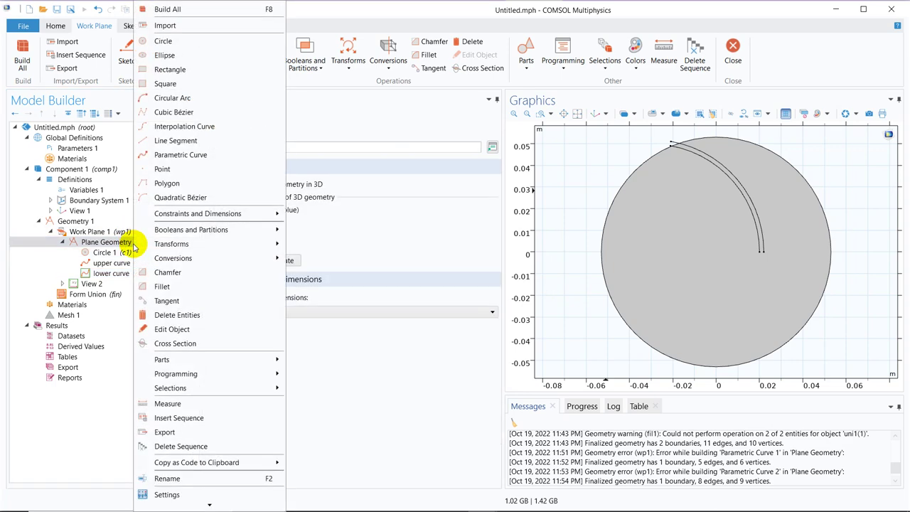
click(178, 140)
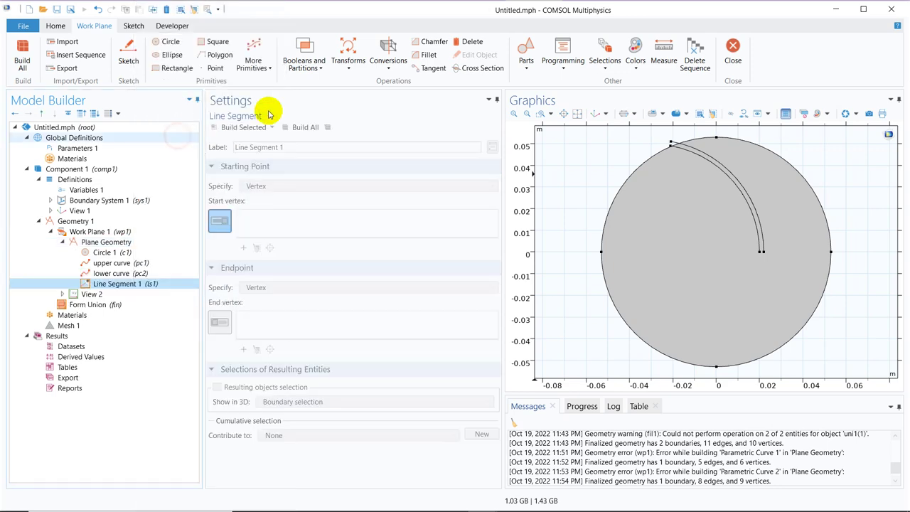
click(759, 253)
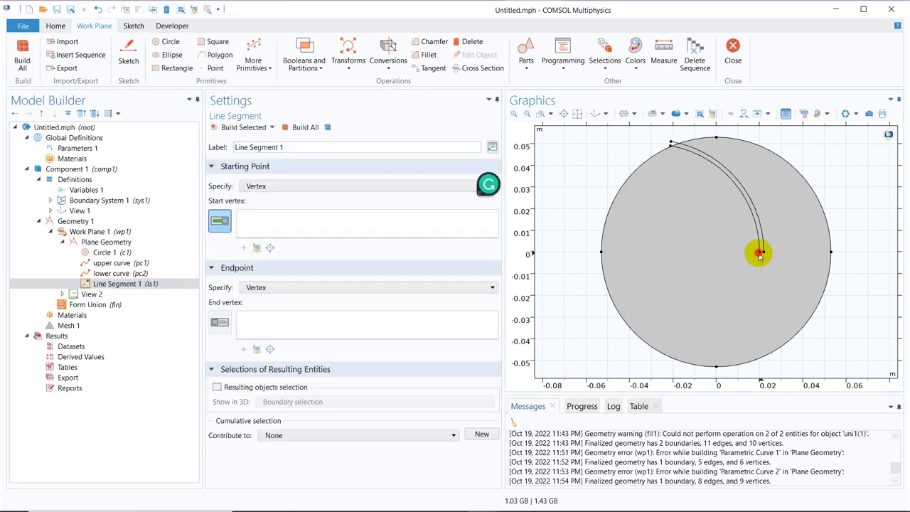
click(220, 322)
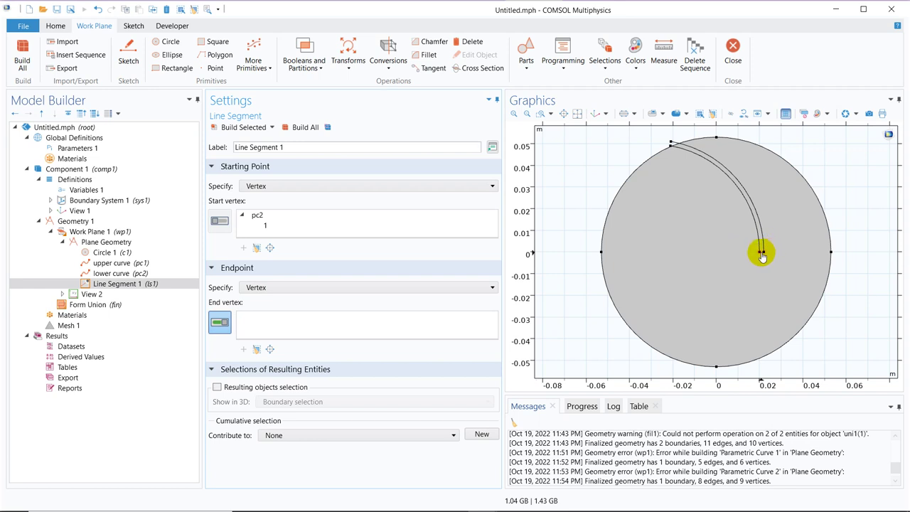
click(762, 253)
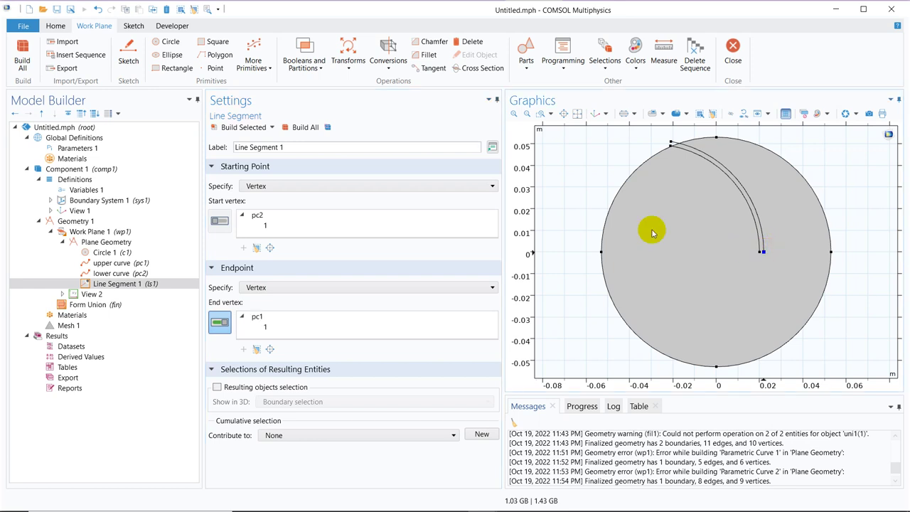
click(245, 128)
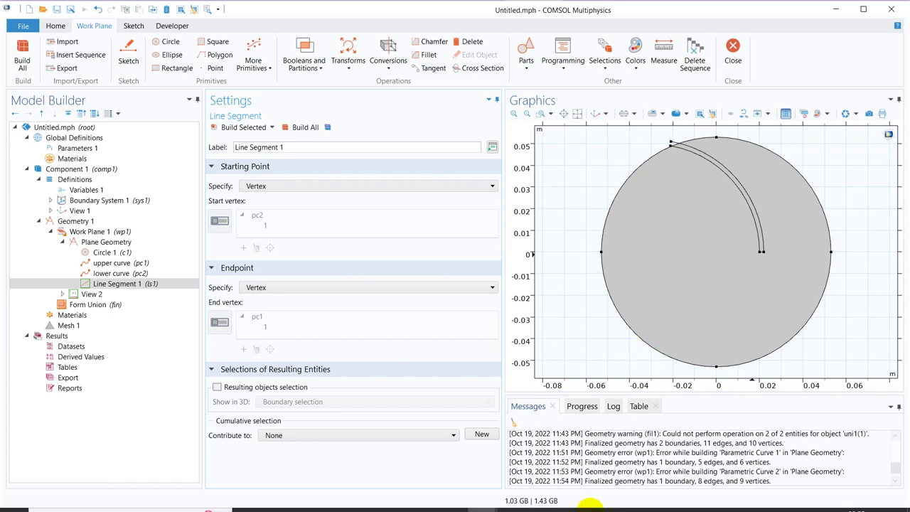
mouse_move(592, 506)
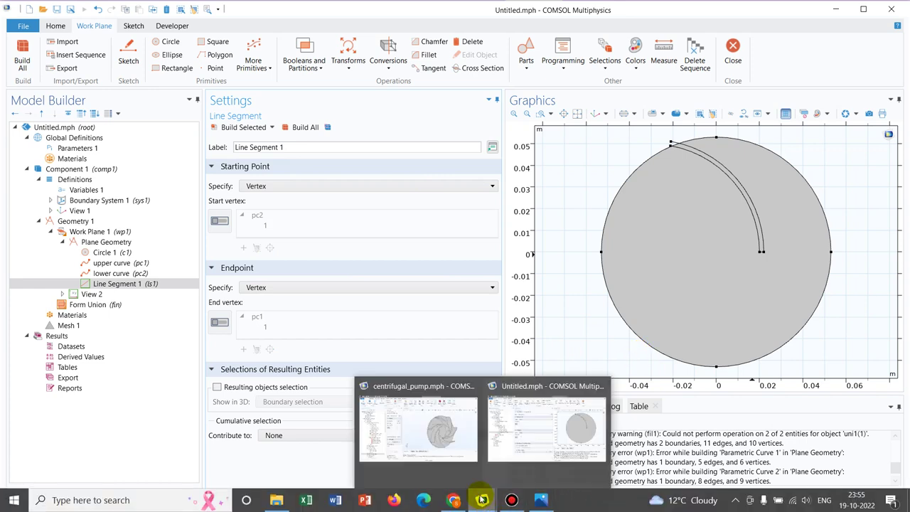
click(507, 8)
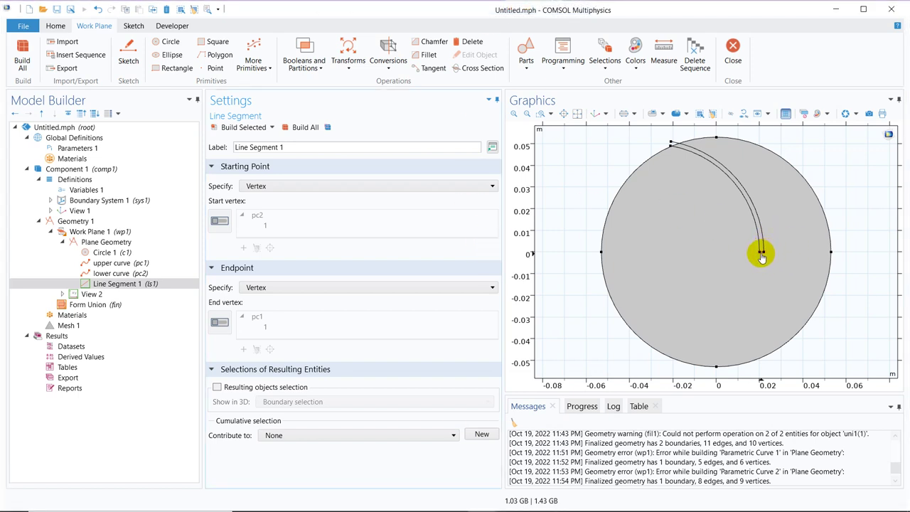
- Add a Union to the plane geometry with the upper curve, lower curve and line segment as input objects
click(125, 242)
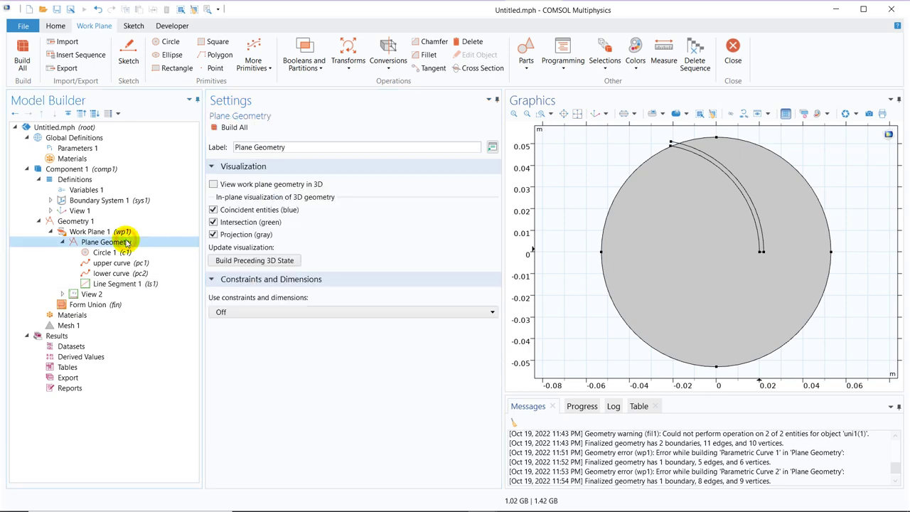
right_click(126, 243)
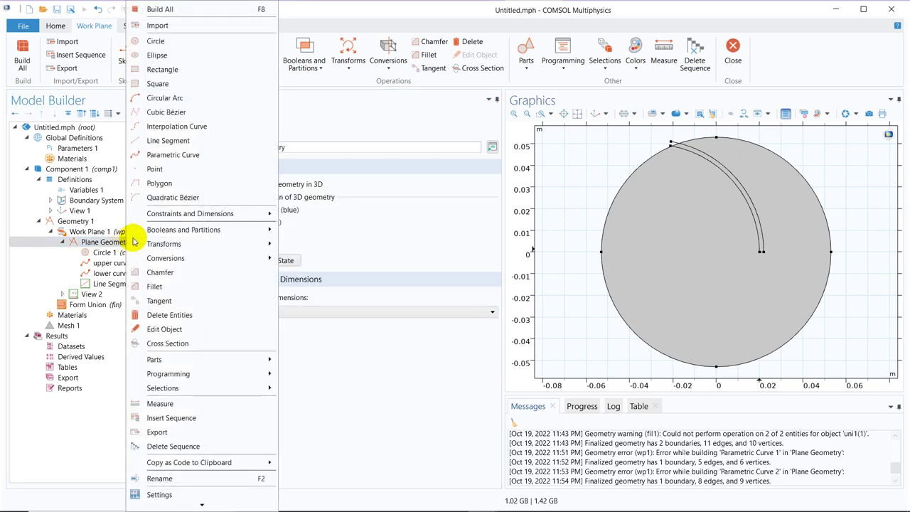
mouse_move(236, 229)
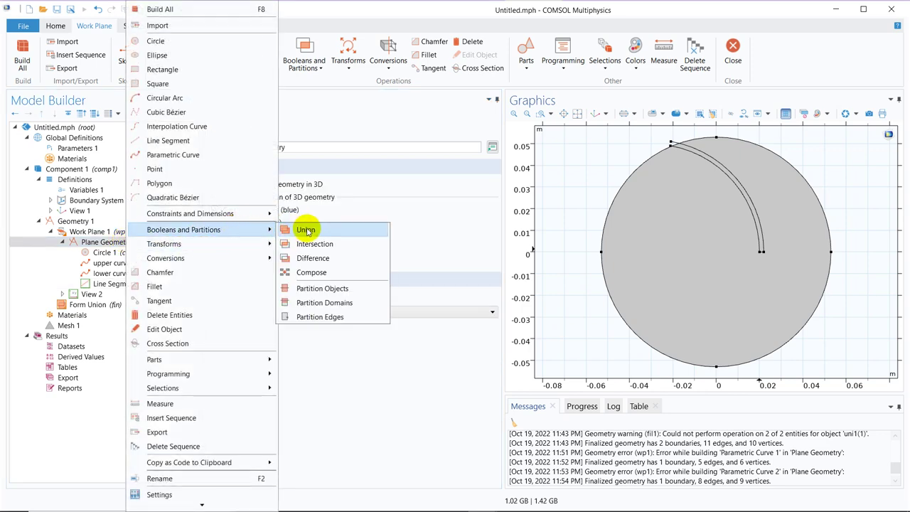
click(306, 229)
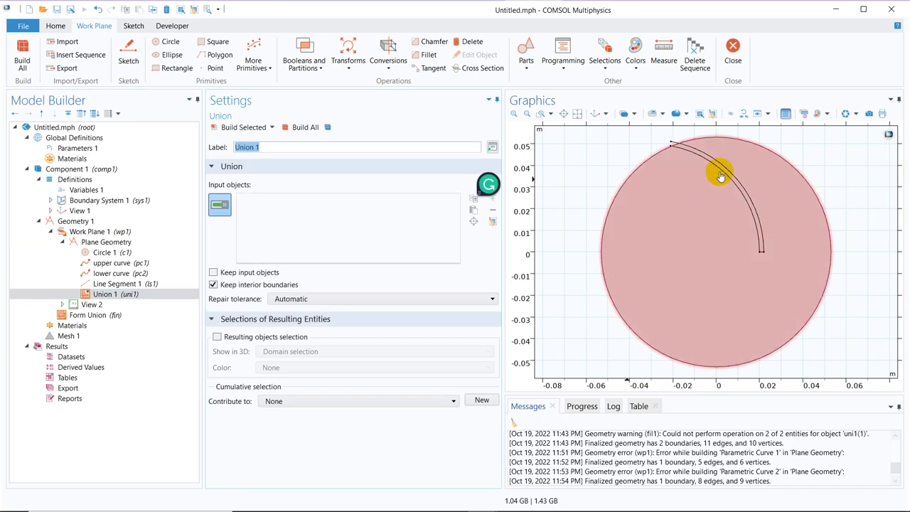
click(728, 176)
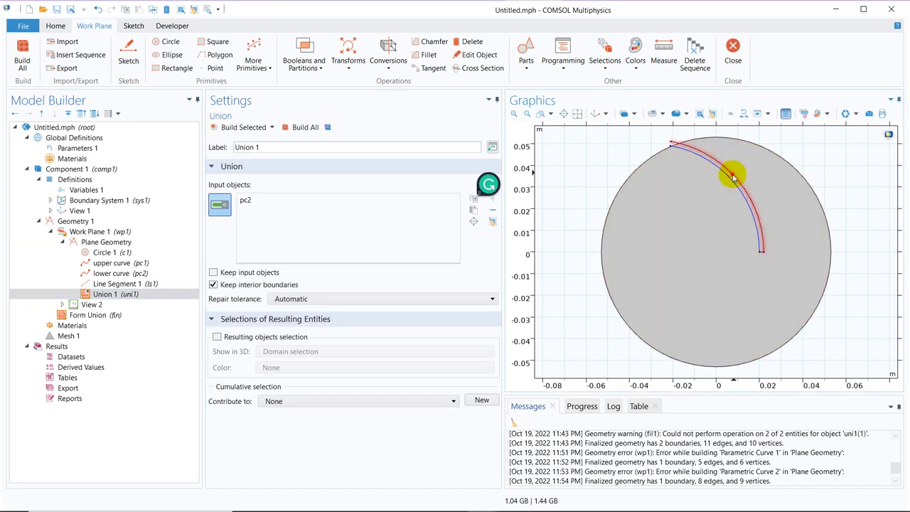
click(733, 178)
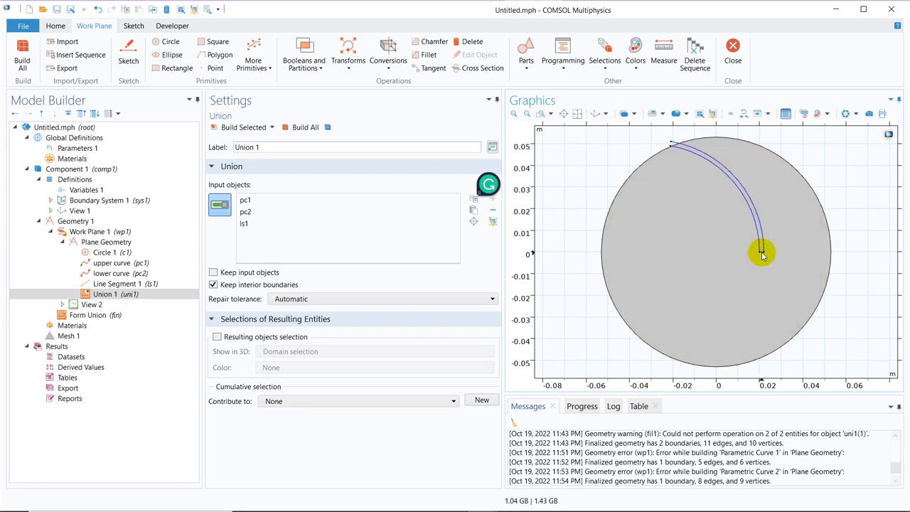
- Build the union and add a Fillet to the plane geometry at the blade's two inner end vertices
click(236, 130)
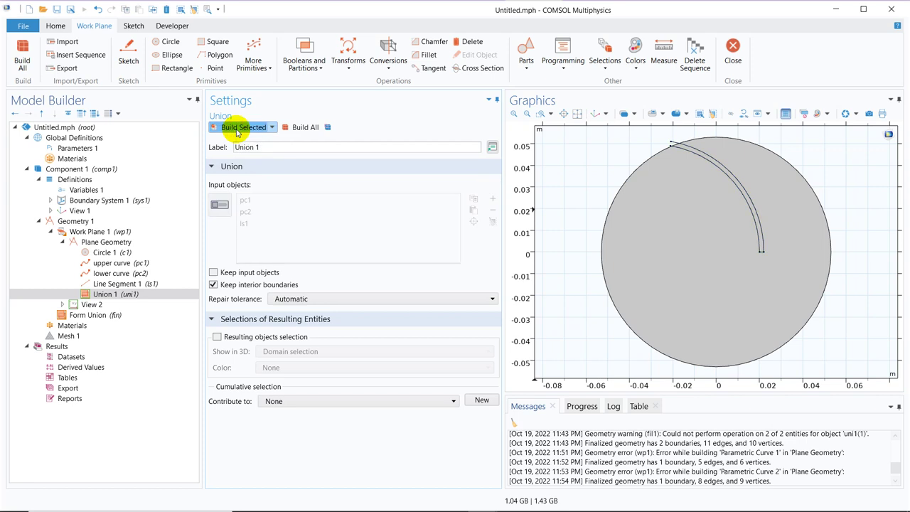
click(140, 244)
right_click(139, 244)
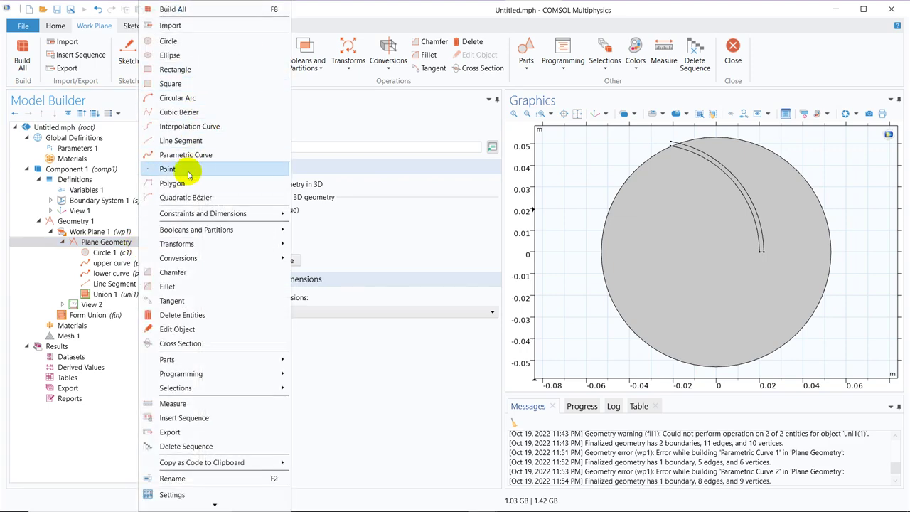
click(186, 291)
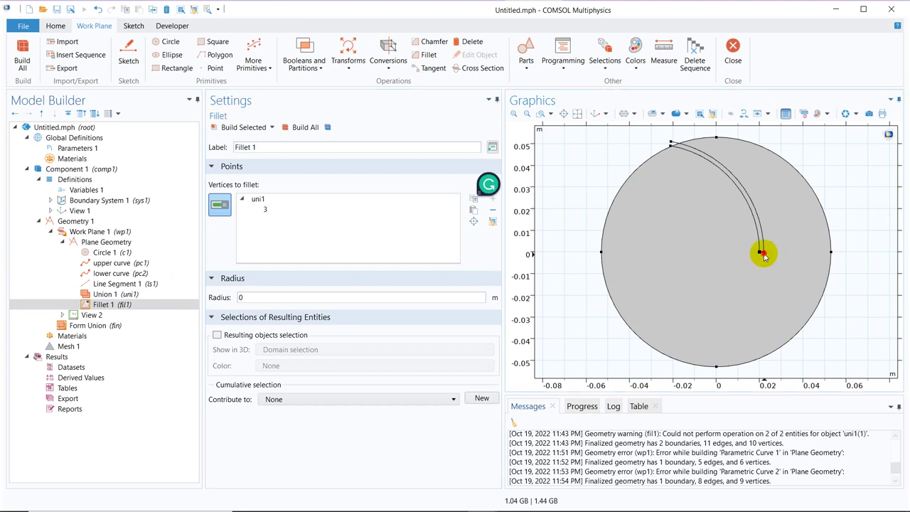
- Set the fillet radius to th_blade/2, copied from fill_angle in Variables 1, then build and inspect the rounded blade end
click(91, 190)
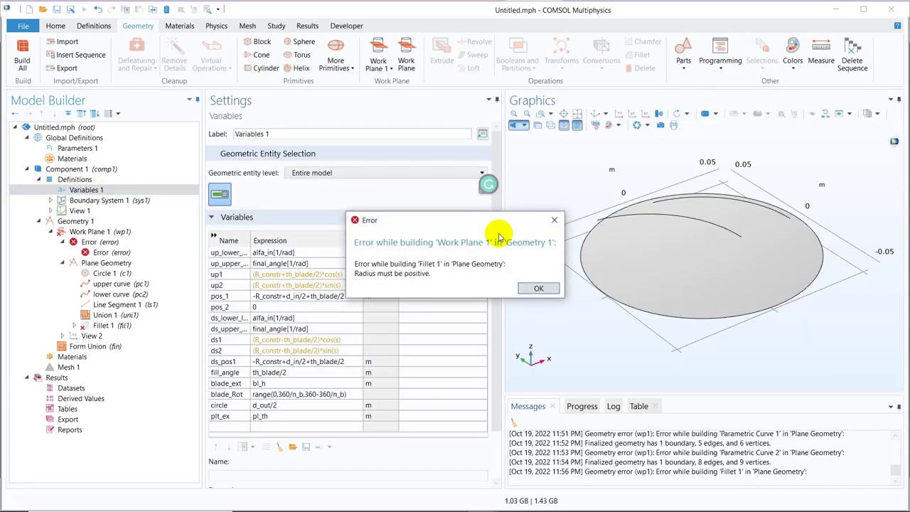
click(543, 288)
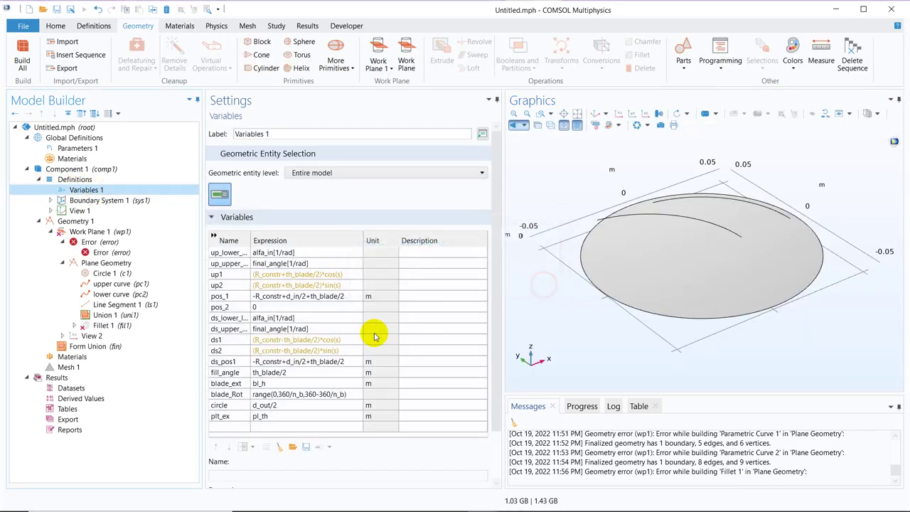
double_click(305, 372)
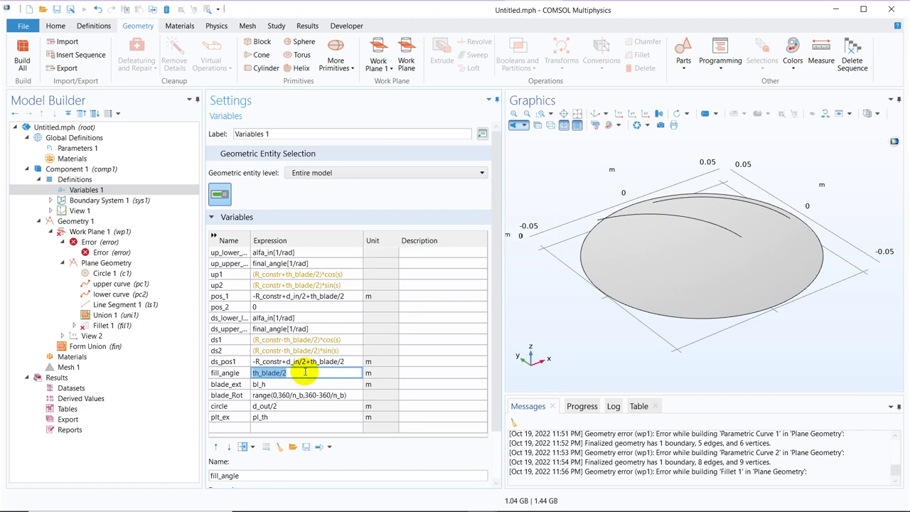
click(113, 324)
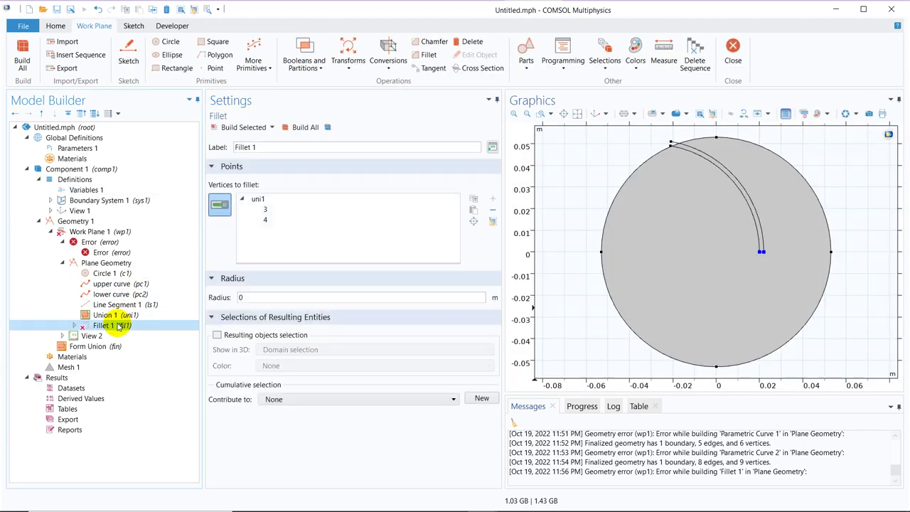
double_click(240, 297)
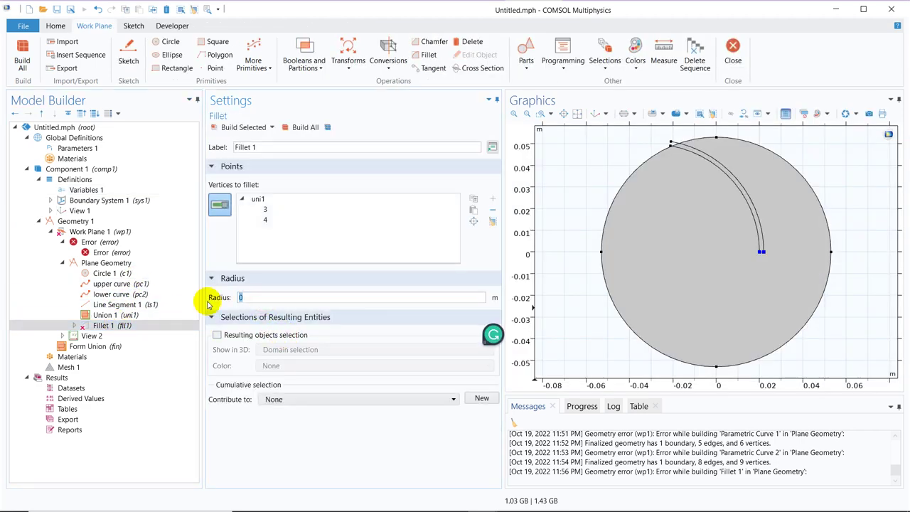
click(236, 127)
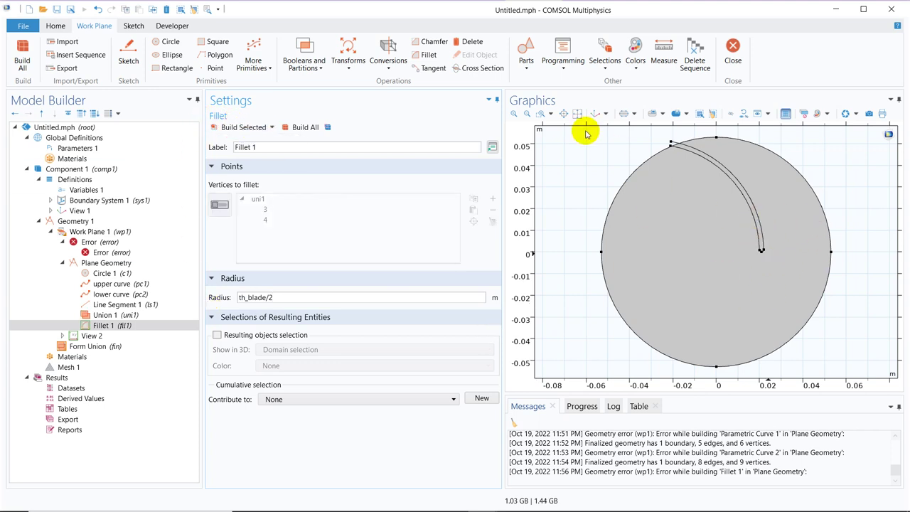
click(542, 113)
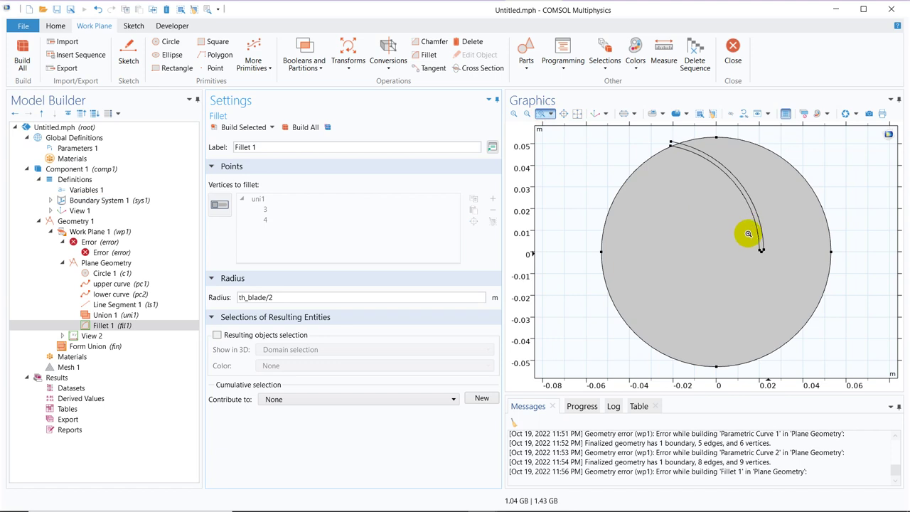
drag(748, 235, 778, 259)
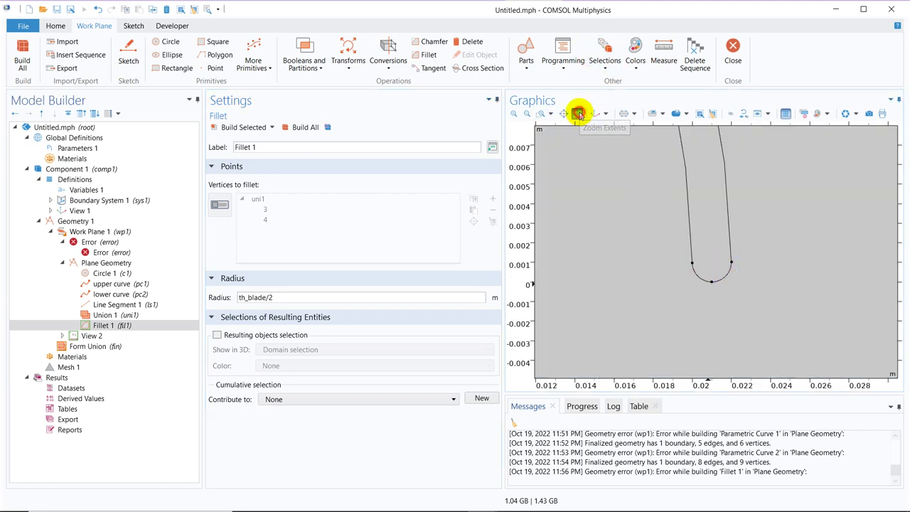
click(577, 114)
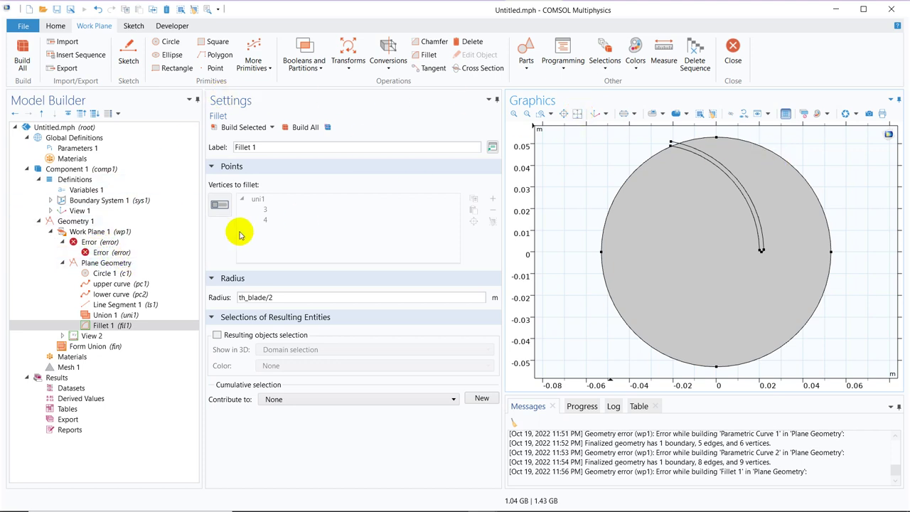
- Add a Convert to Solid to the plane geometry with the filleted blade outline as input object and build it
click(140, 263)
right_click(140, 262)
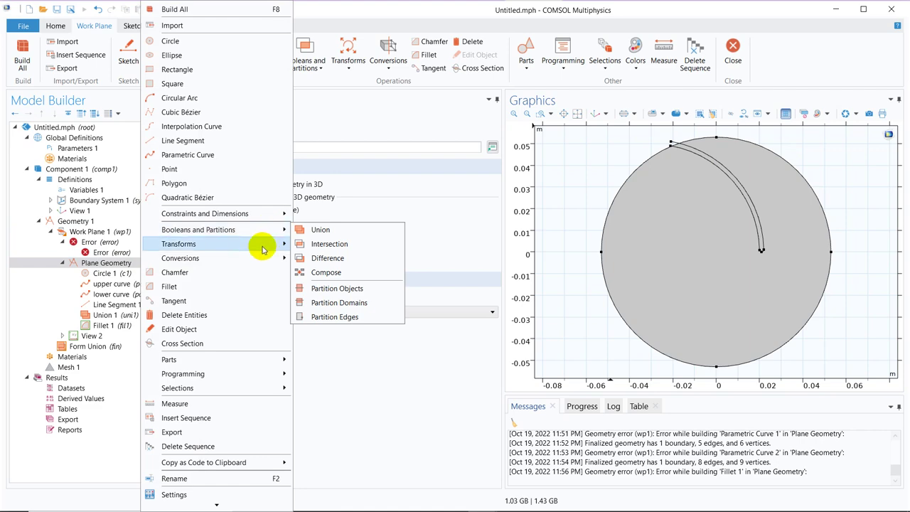
mouse_move(261, 258)
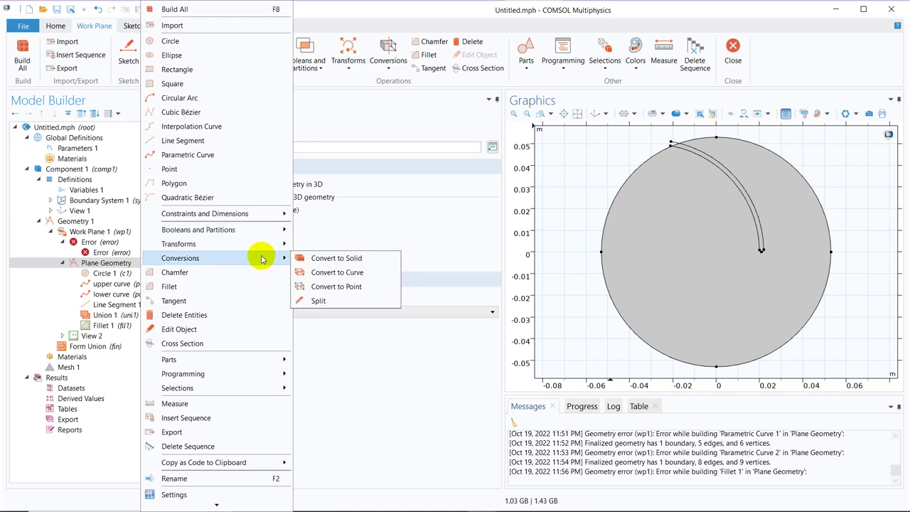
click(329, 259)
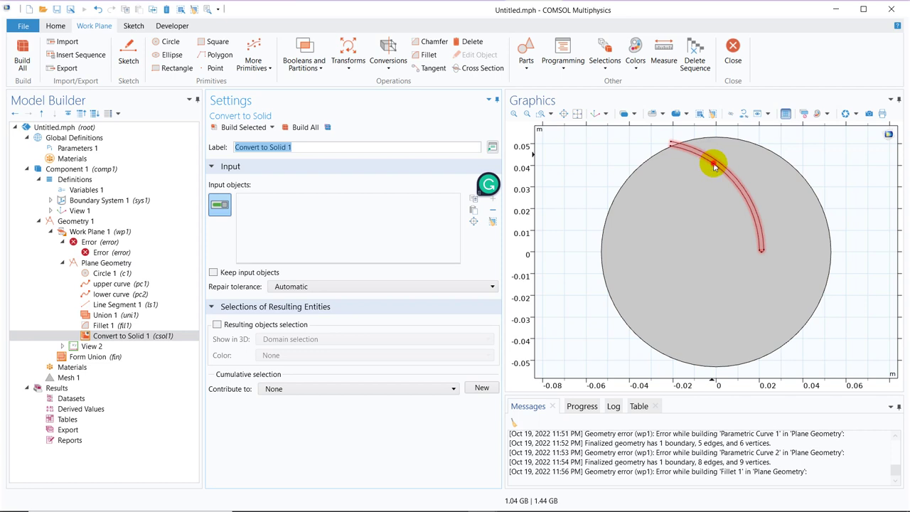
click(714, 166)
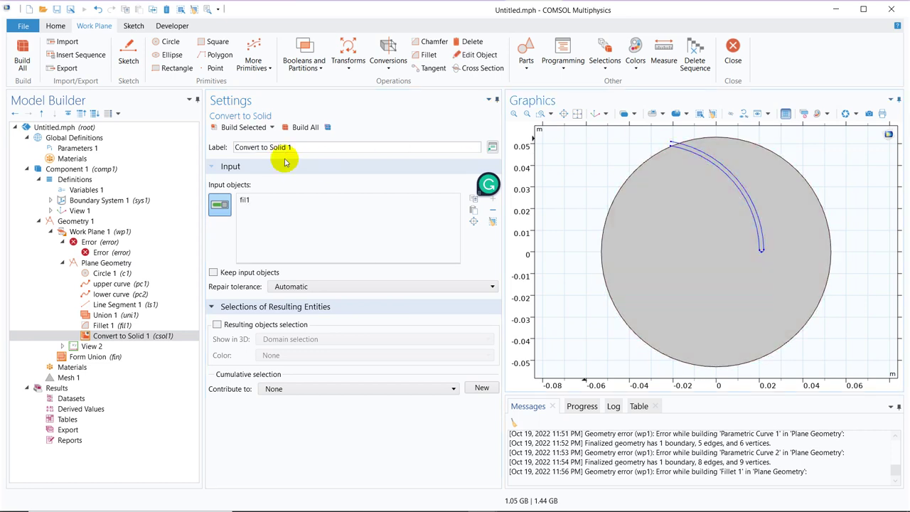
click(242, 127)
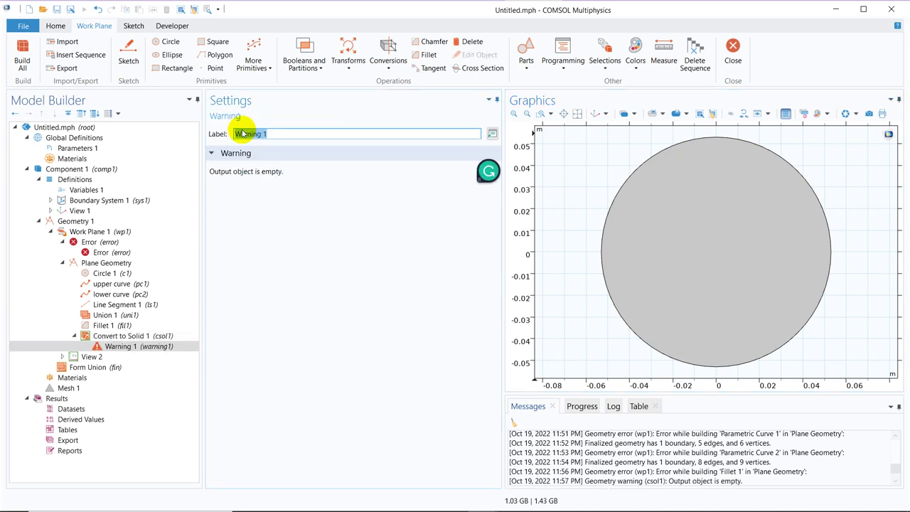
- Add the base circle to the Convert to Solid input objects and rebuild the conversion
click(128, 337)
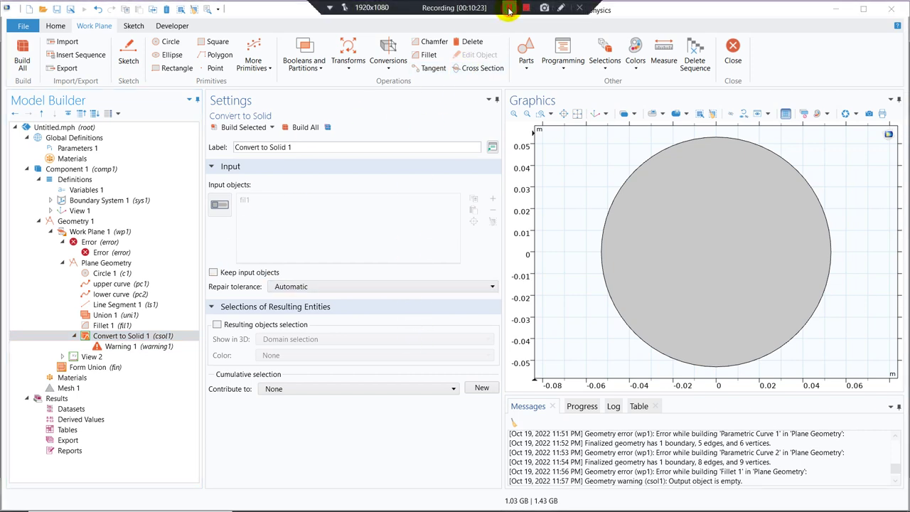
click(133, 337)
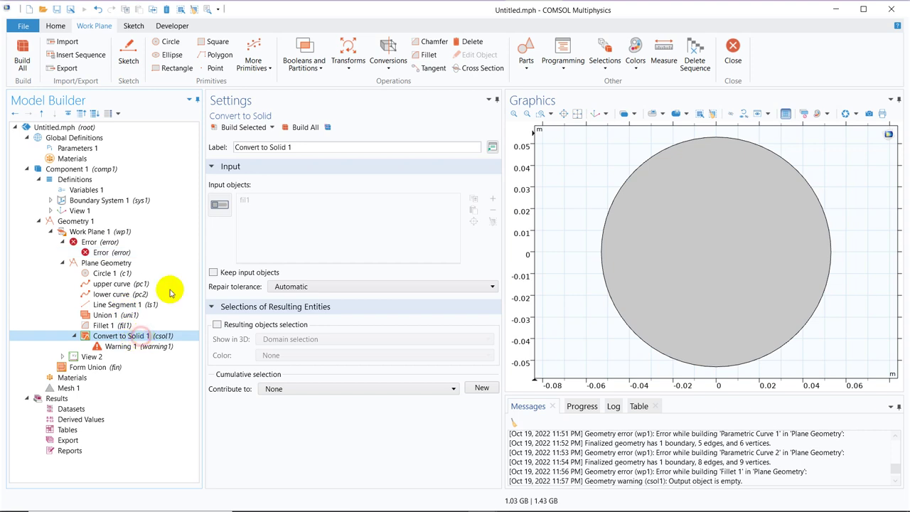
click(222, 204)
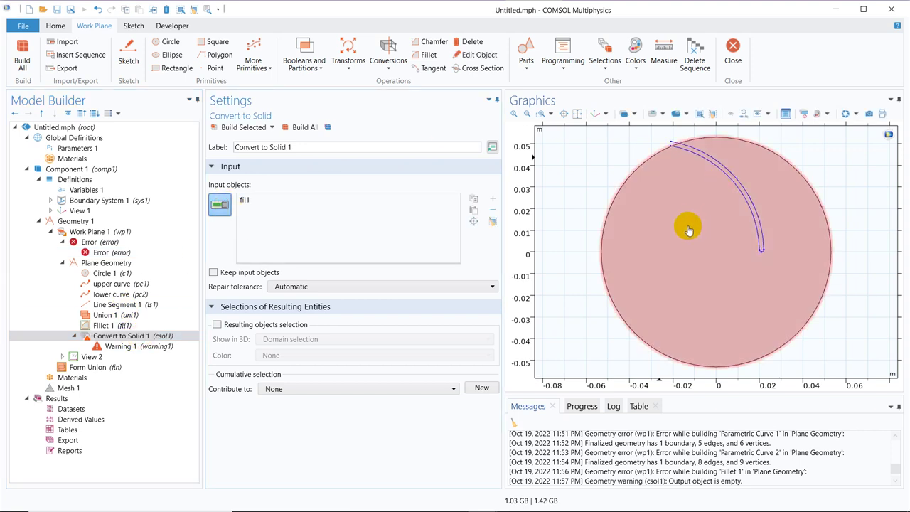
click(608, 228)
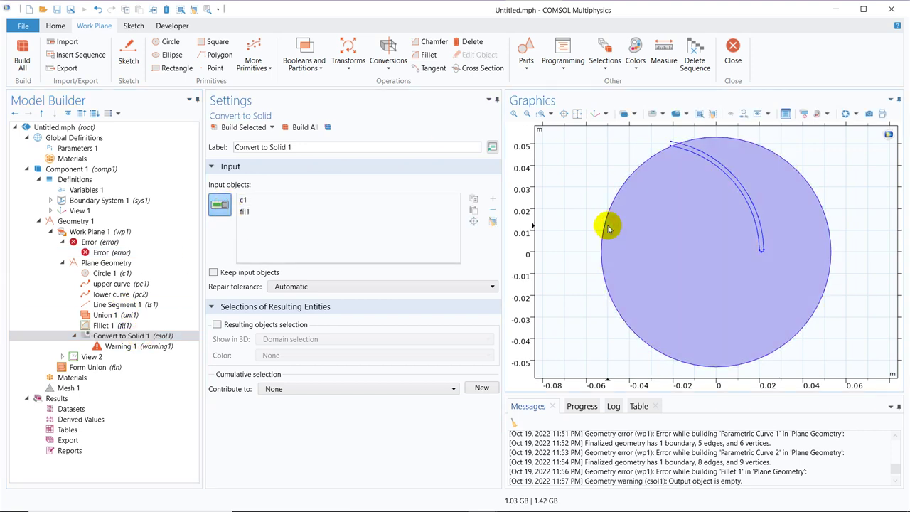
click(250, 132)
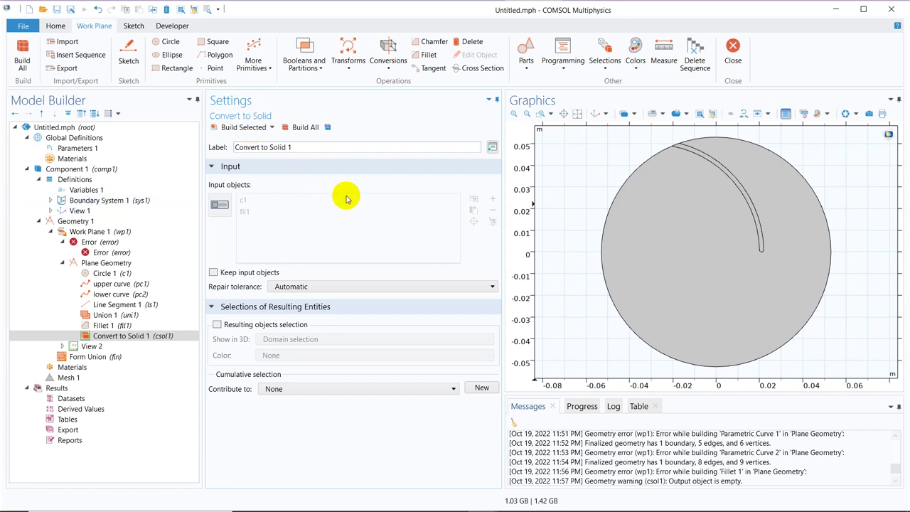
click(715, 186)
click(682, 134)
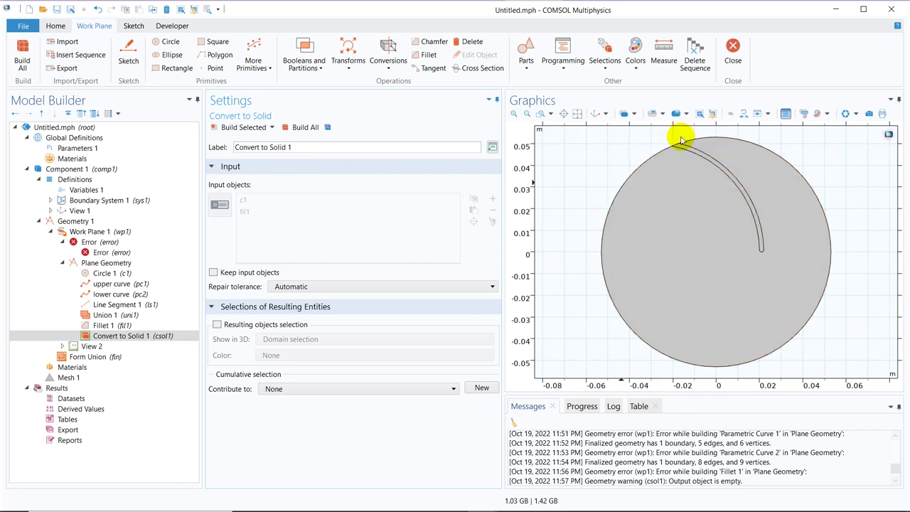
click(634, 223)
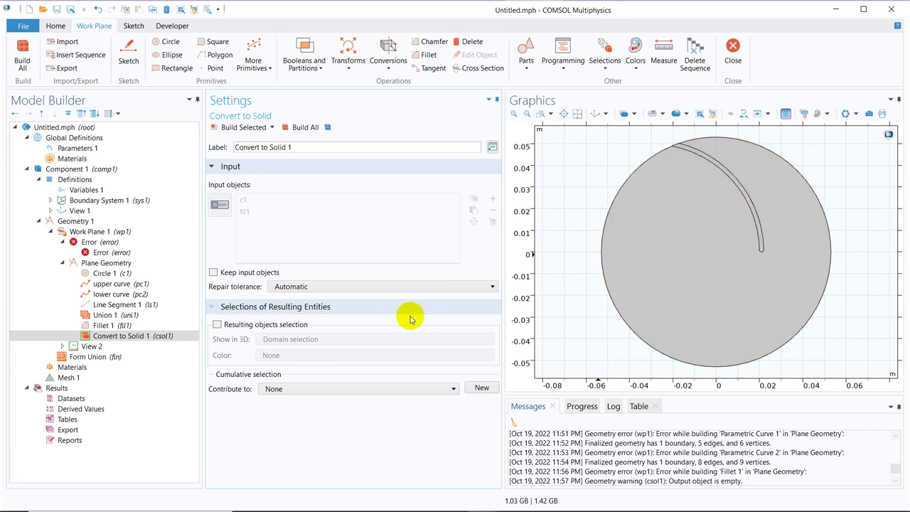
mouse_move(415, 6)
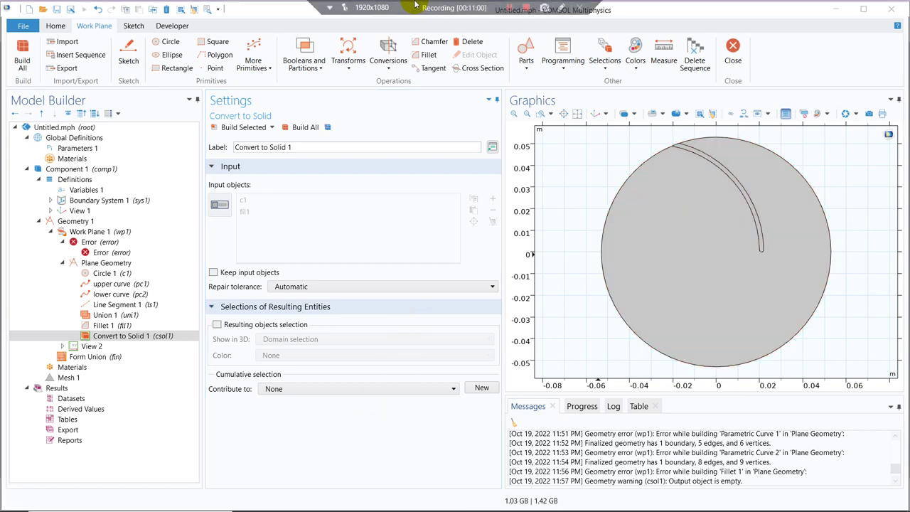
click(510, 8)
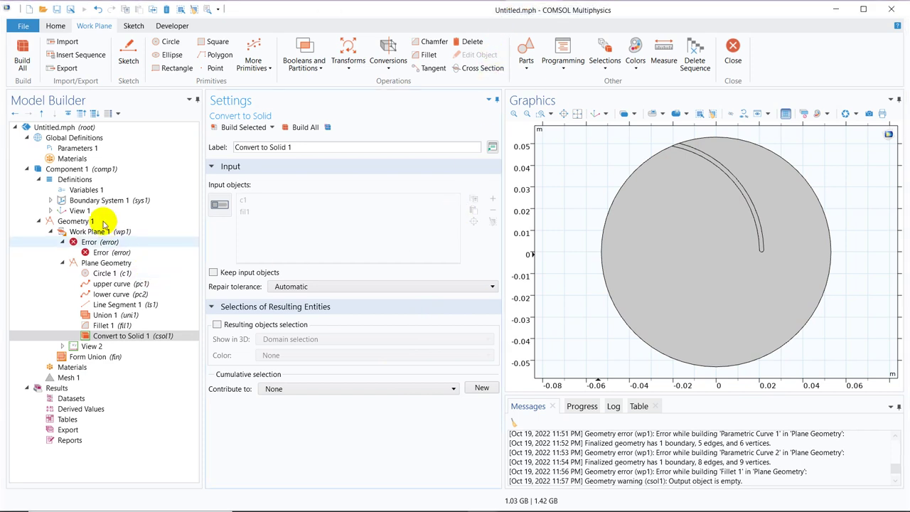
click(92, 262)
right_click(100, 263)
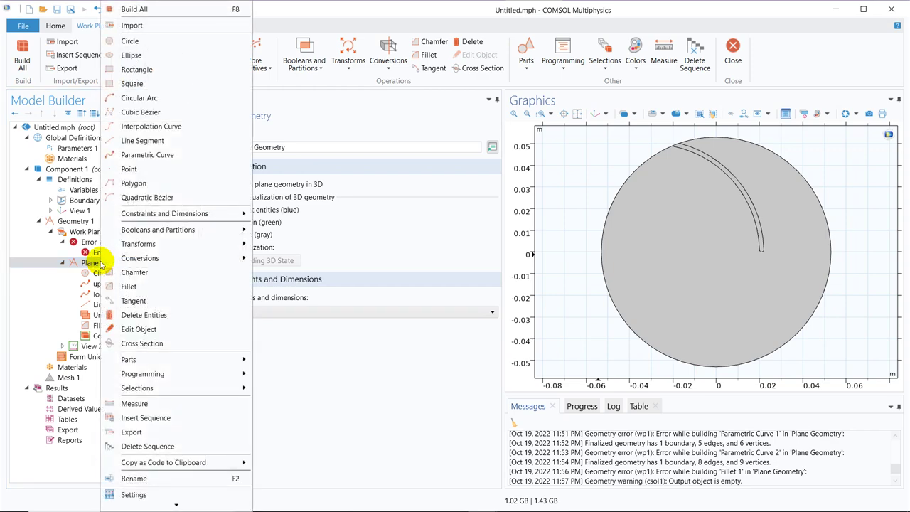
click(165, 316)
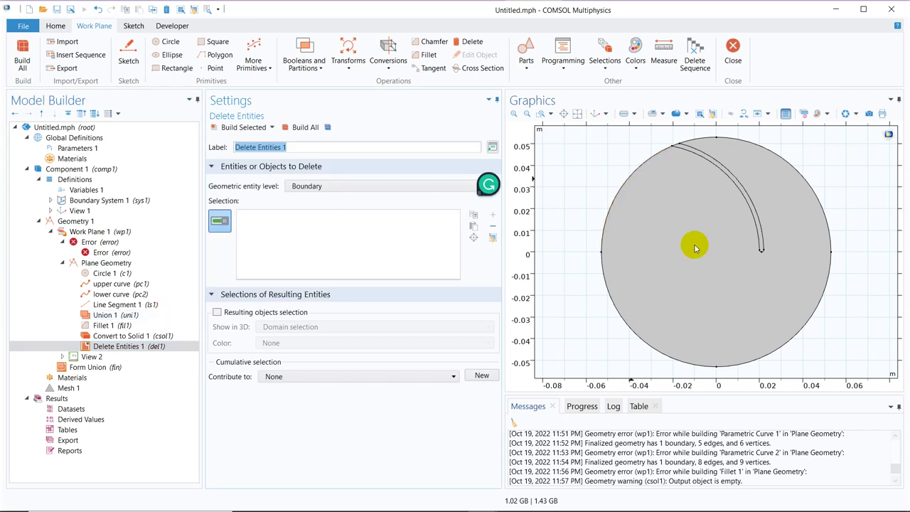
right_click(145, 346)
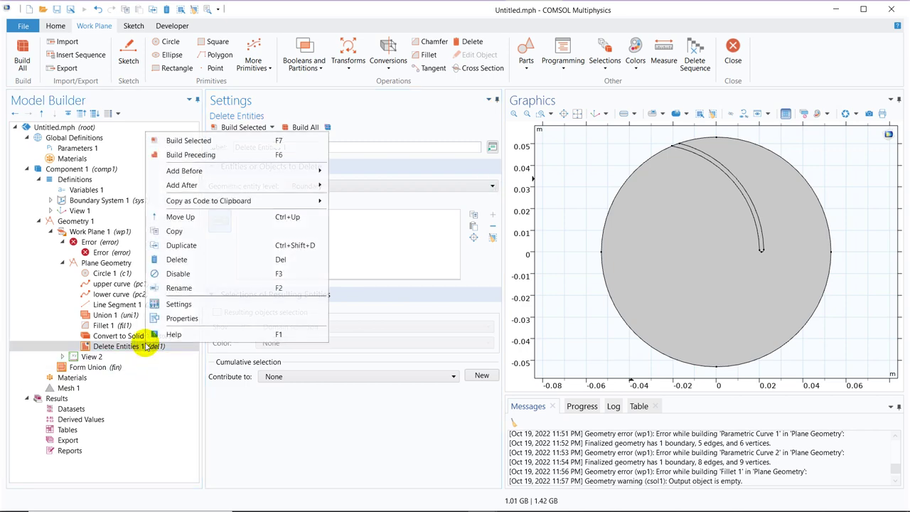
click(205, 259)
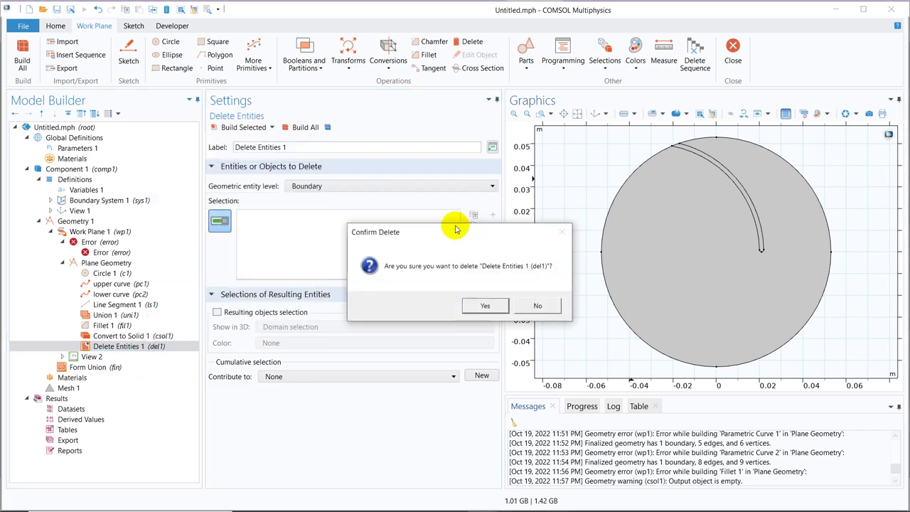
click(489, 305)
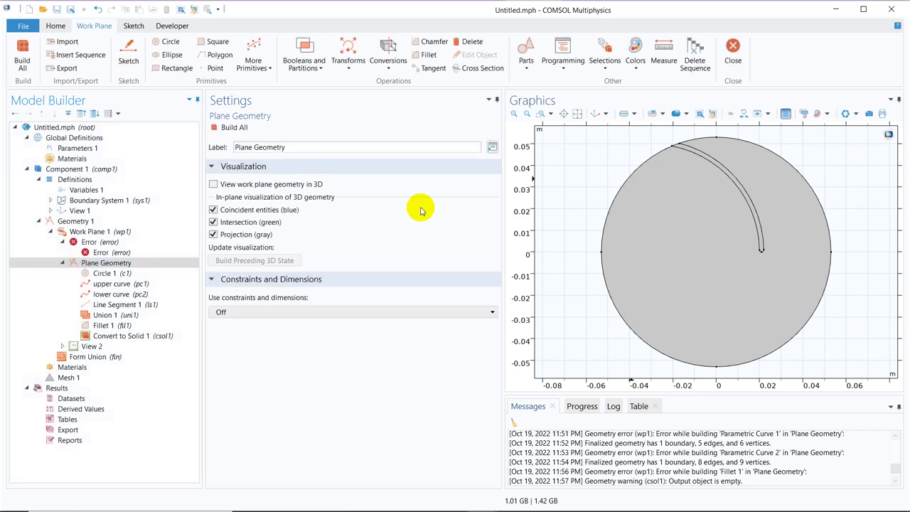
- Add a Delete Entities at domain level to the plane geometry, select the circle domain surrounding the blade, and build it
click(480, 39)
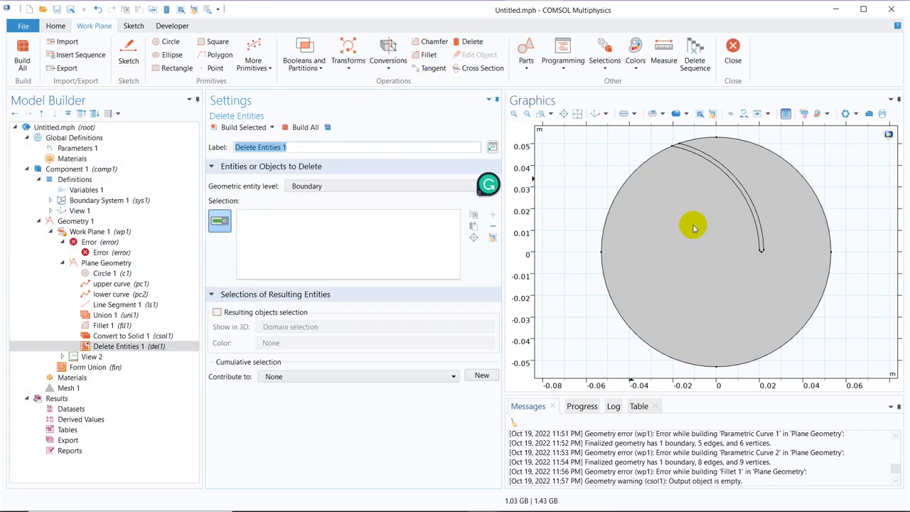
click(400, 186)
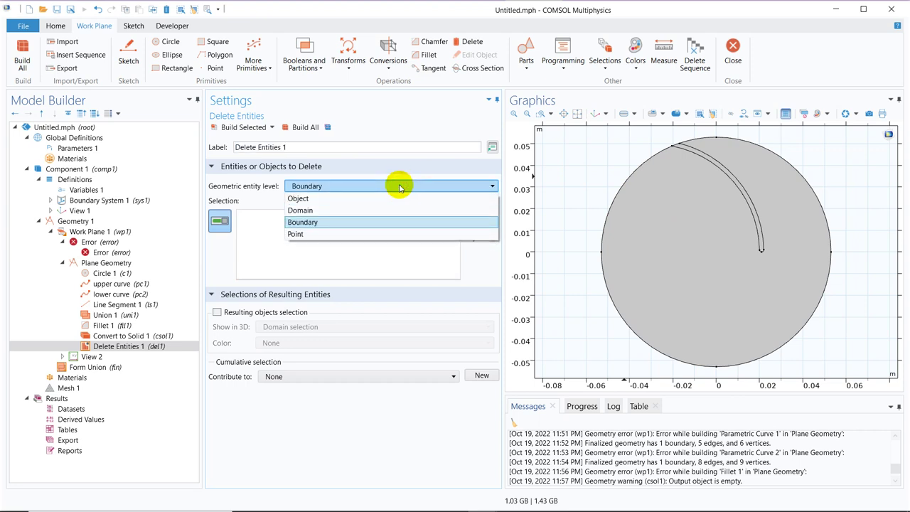
click(298, 209)
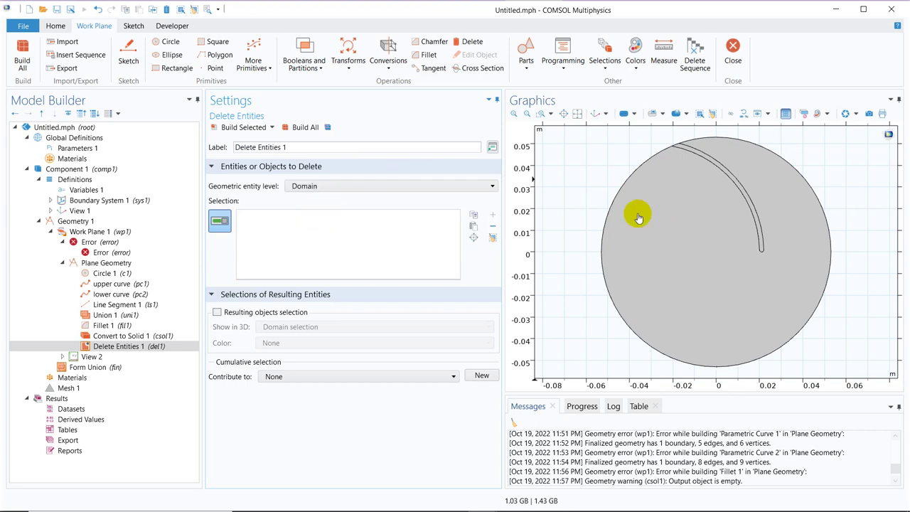
click(665, 254)
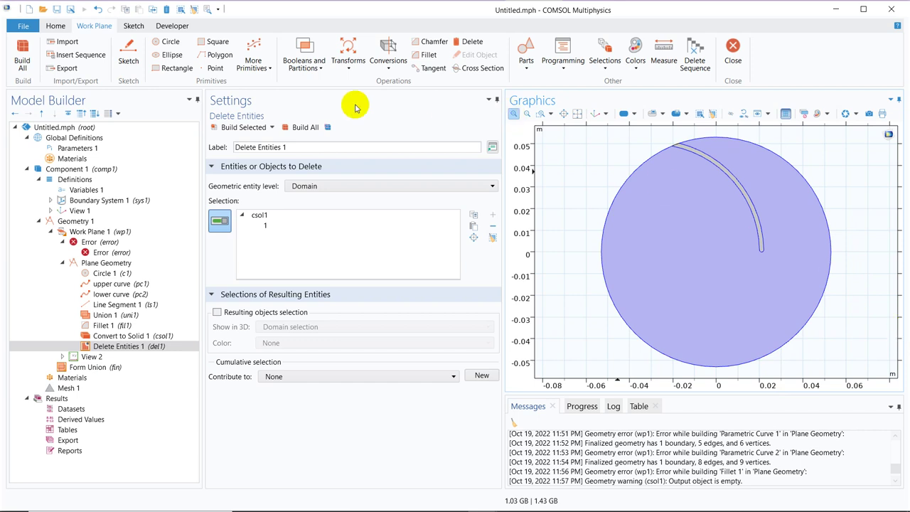
click(234, 128)
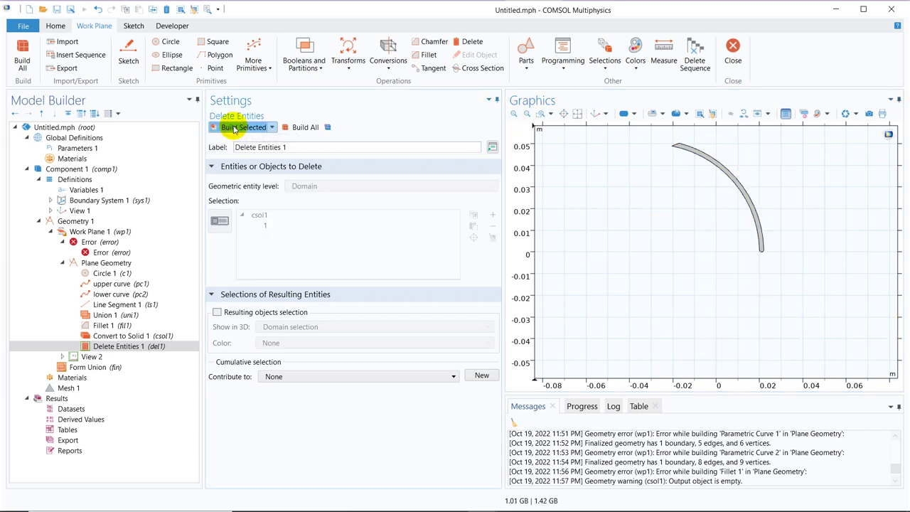
click(577, 114)
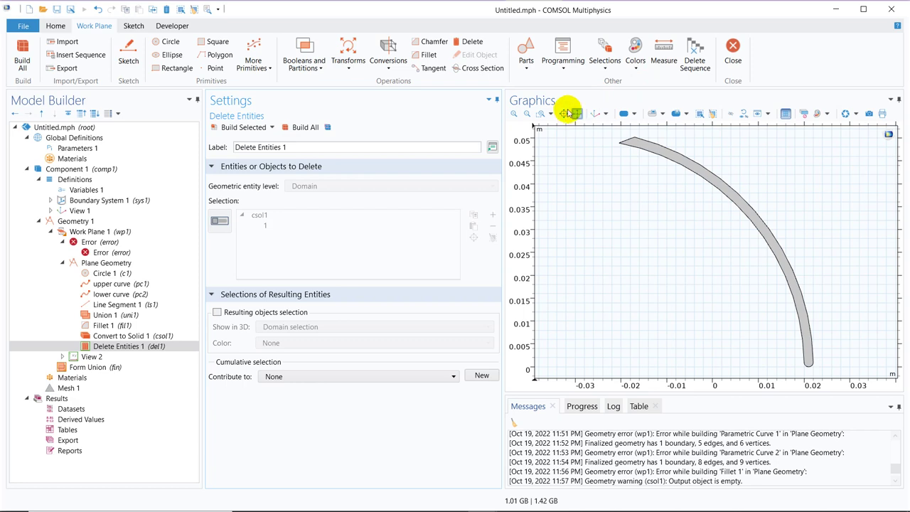
- Add an Extrude of Work Plane 1 with distance bl_h, copied from blade_ext in Variables 1, then build and inspect the blade
click(110, 232)
right_click(108, 232)
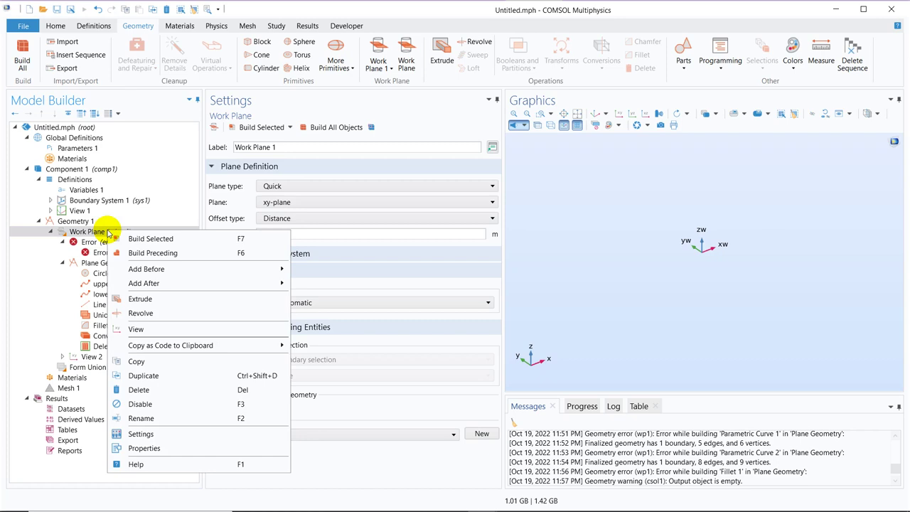
key(Escape)
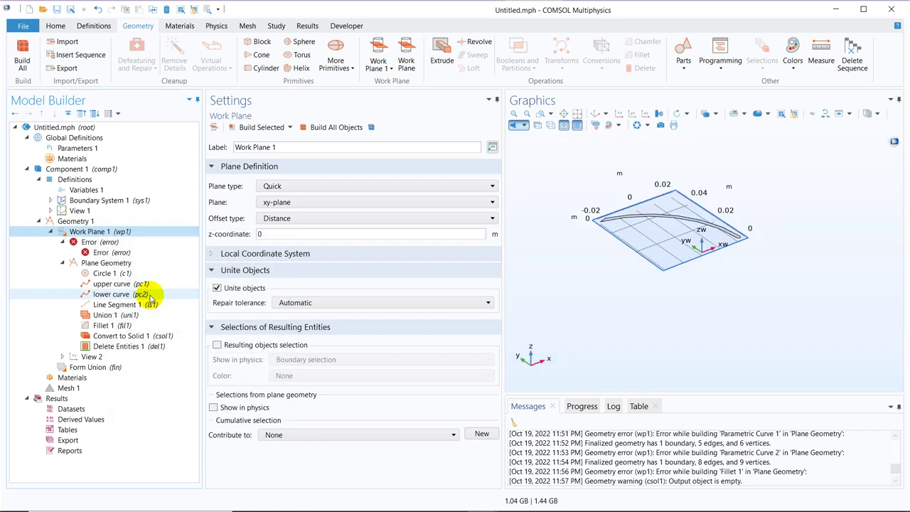
click(89, 190)
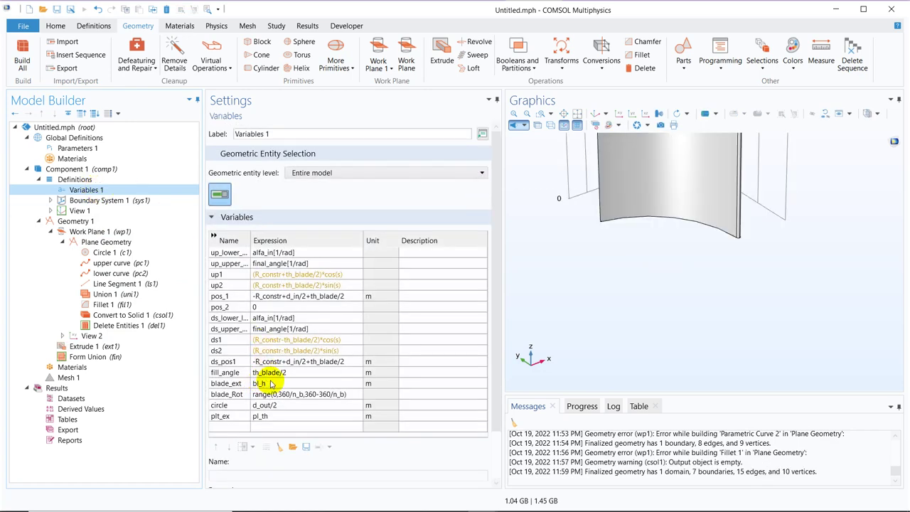
click(271, 383)
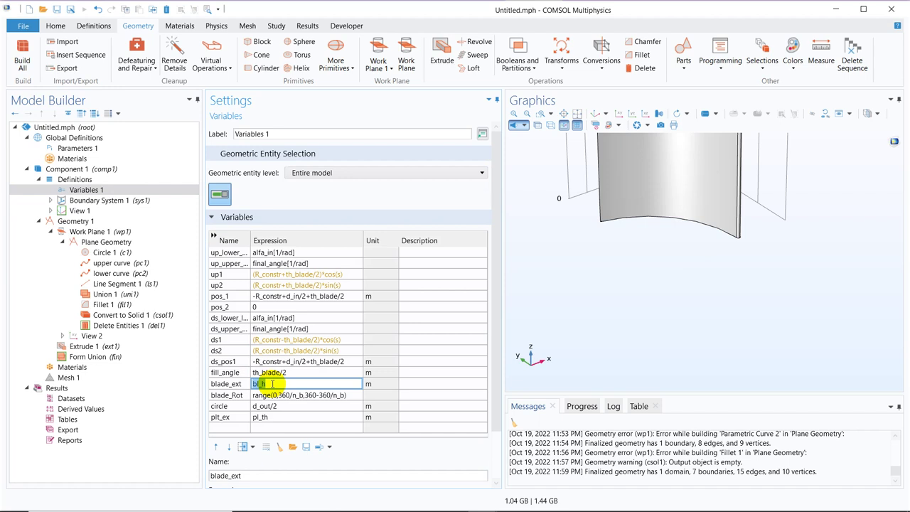
click(107, 347)
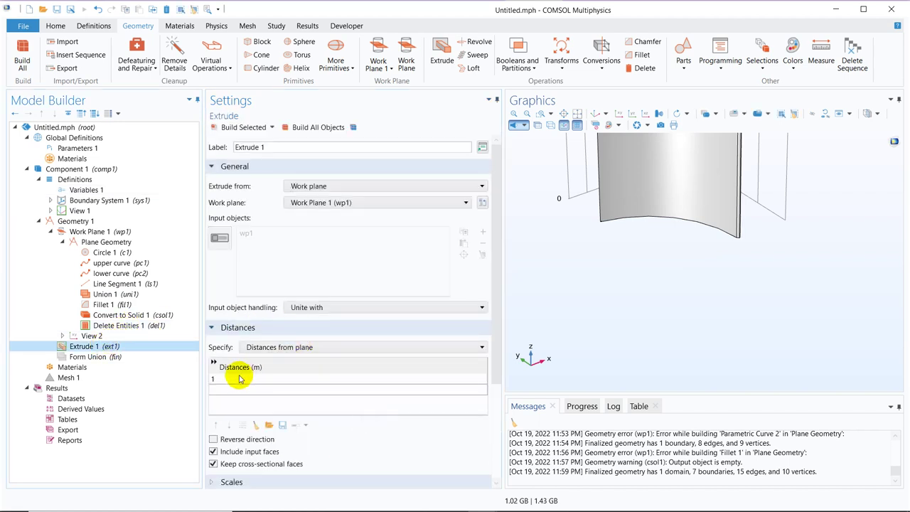
double_click(239, 379)
text(bl_h)
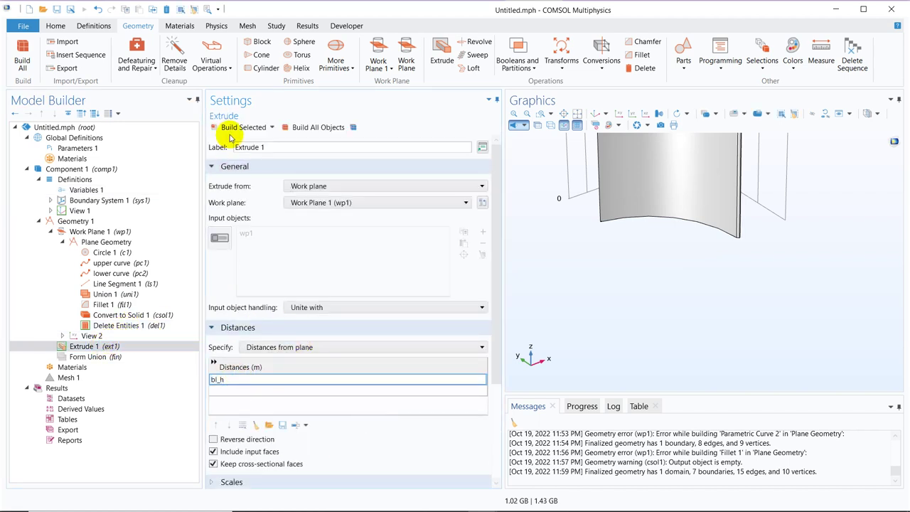
click(227, 127)
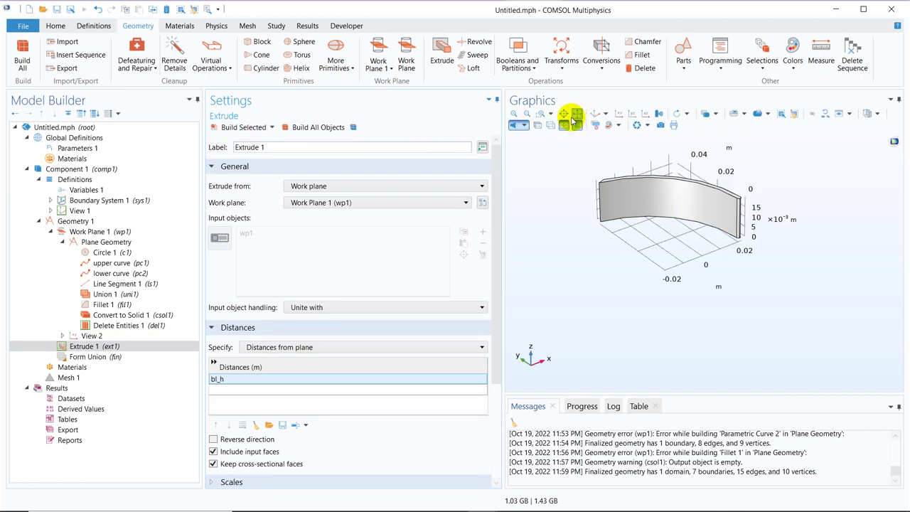
drag(712, 151, 706, 217)
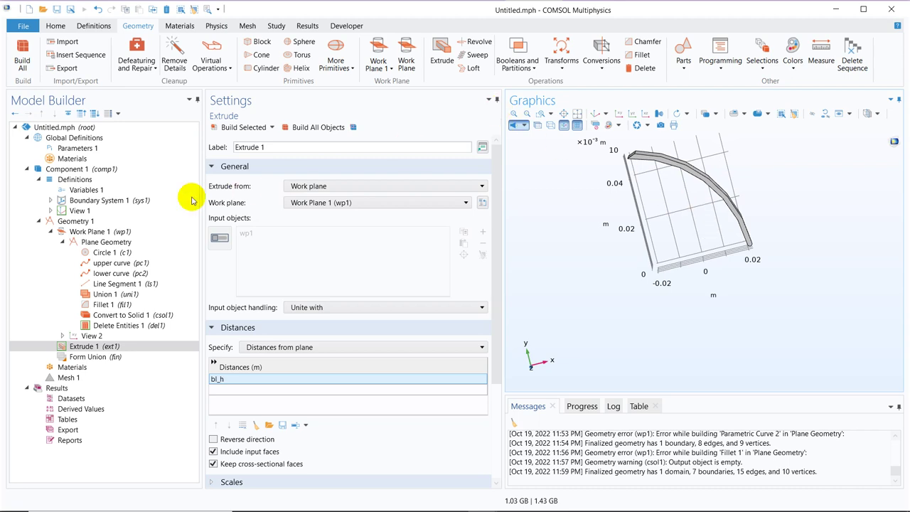
- Add a Rotate transform to the plane geometry with the blade solid del1 as input object
click(124, 231)
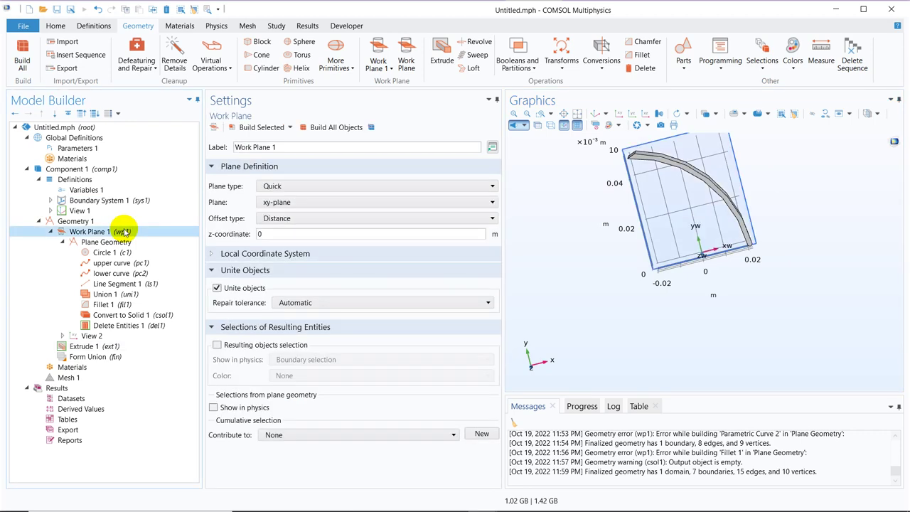
right_click(124, 231)
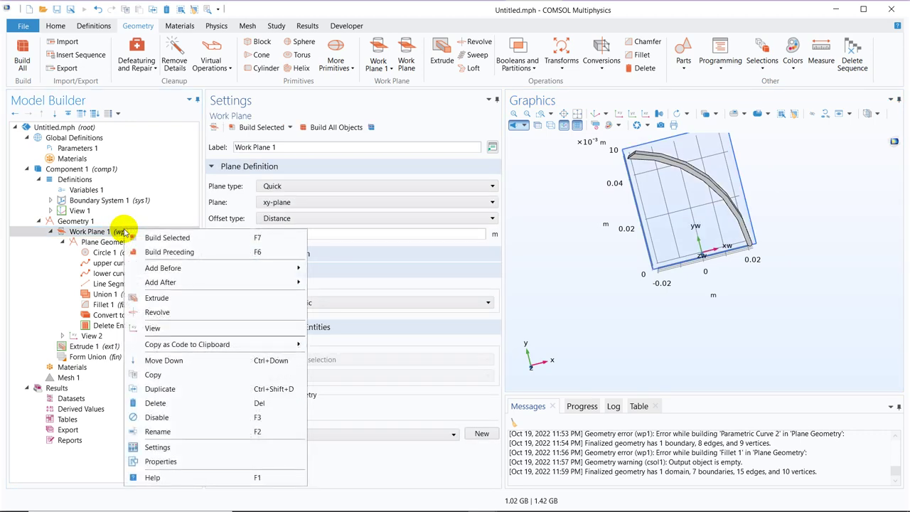
click(104, 242)
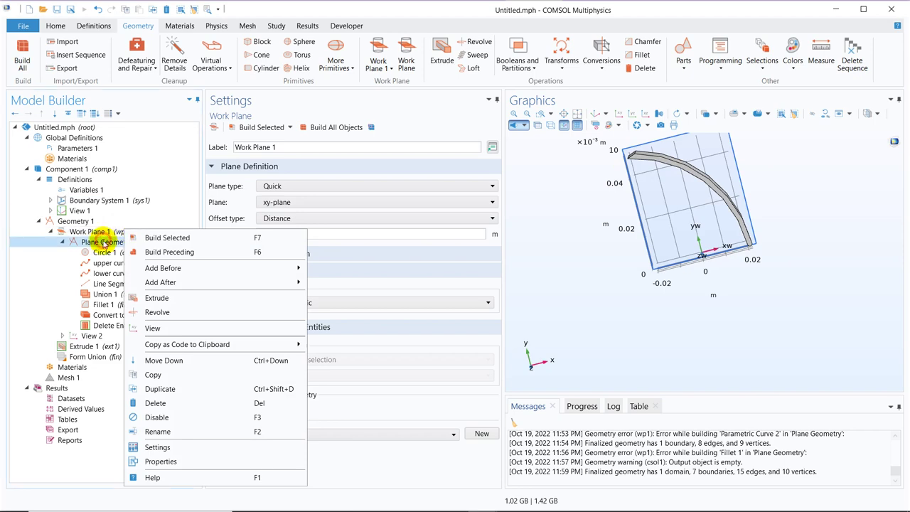
right_click(104, 242)
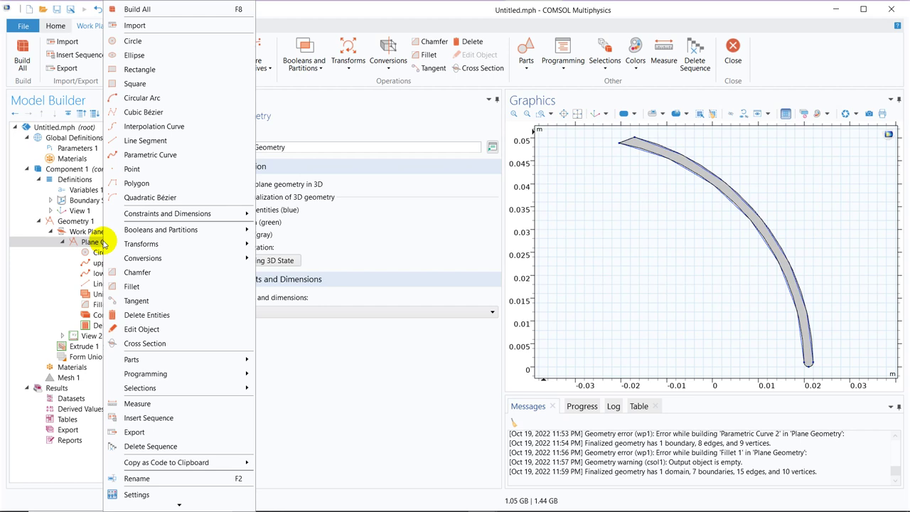
mouse_move(215, 249)
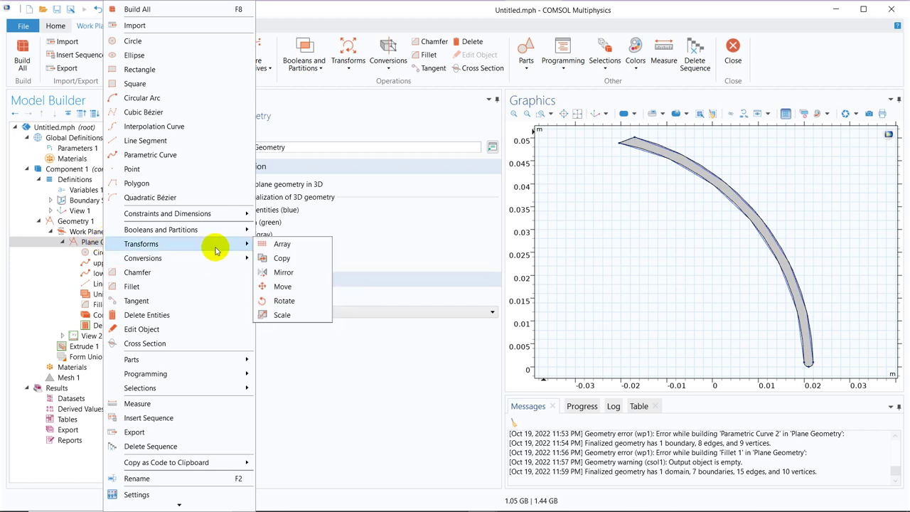
click(302, 301)
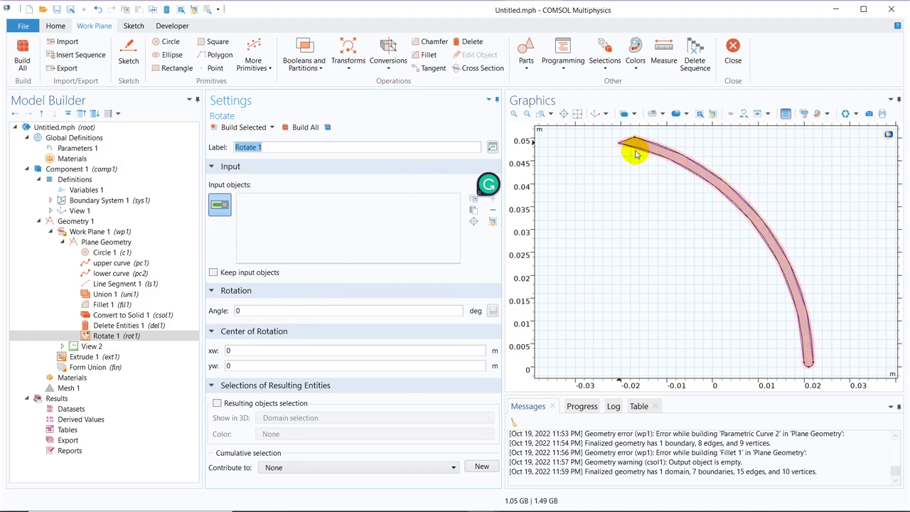
click(709, 180)
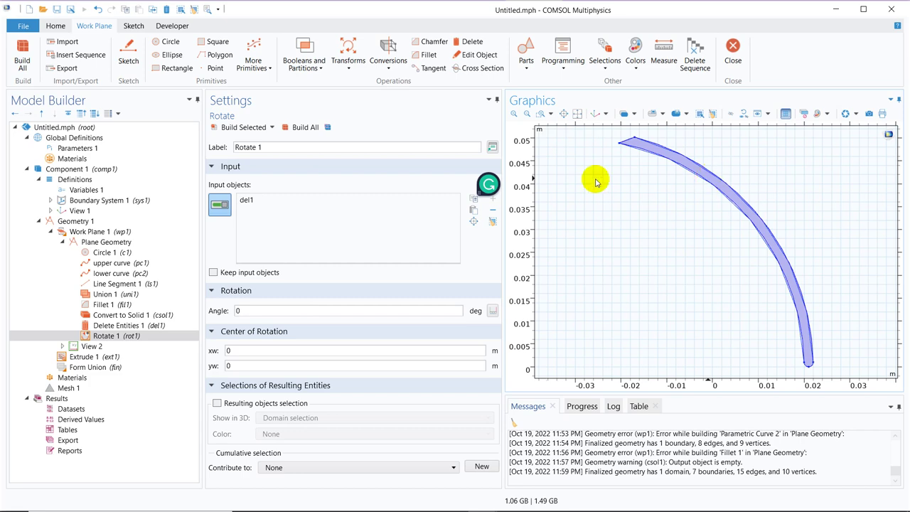
- Set the rotation angle to range(0,360/n_b,360-360/n_b), copied from blade_Rot in Variables 1, and build the rotated blades
click(116, 189)
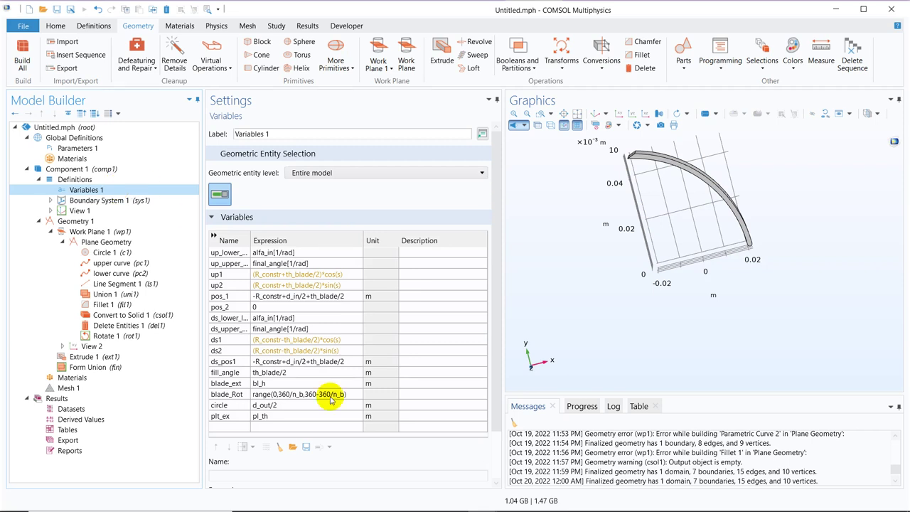
double_click(347, 395)
key(ctrl+c)
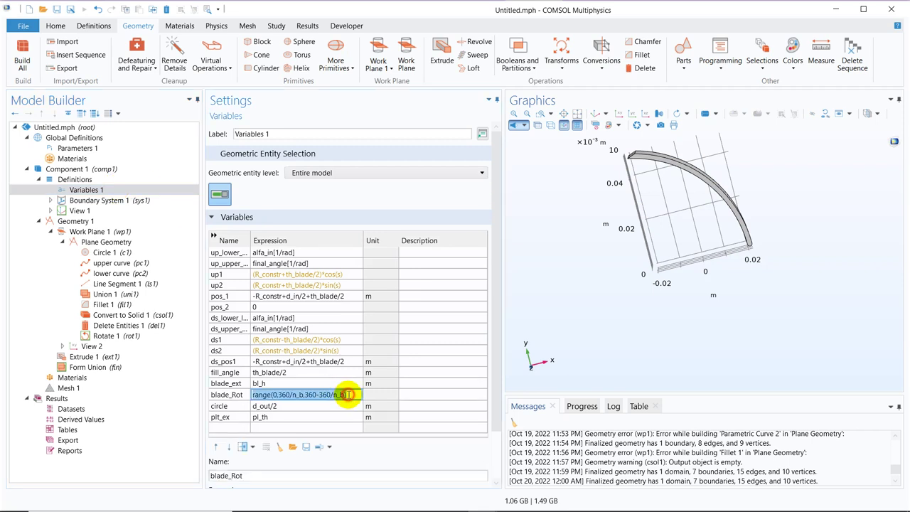
click(122, 358)
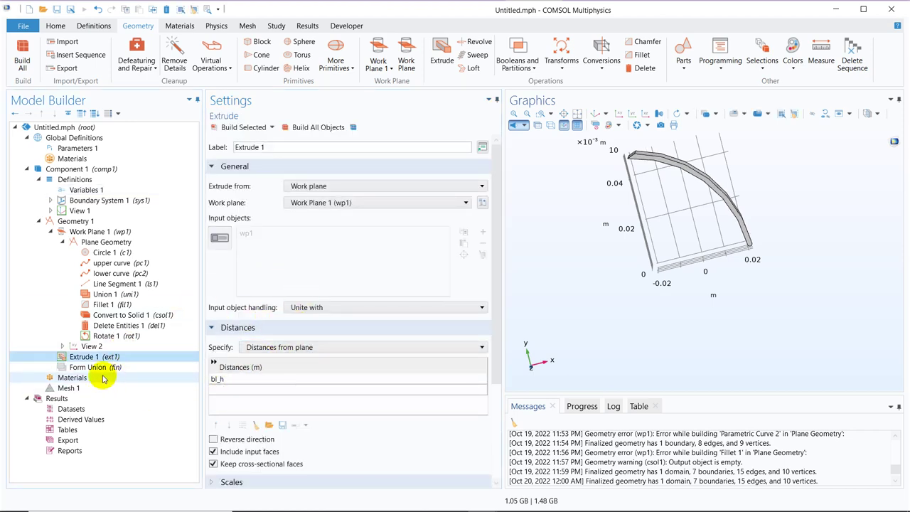
click(142, 336)
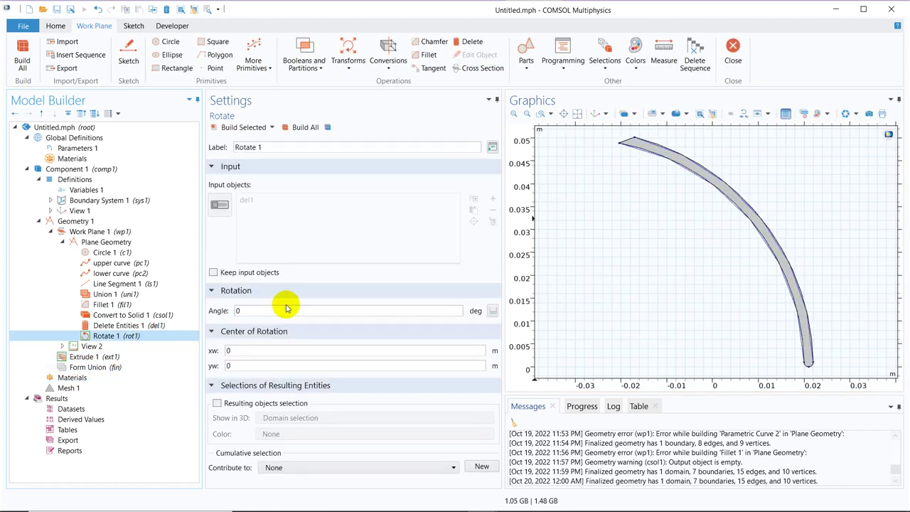
double_click(237, 310)
key(ctrl+v)
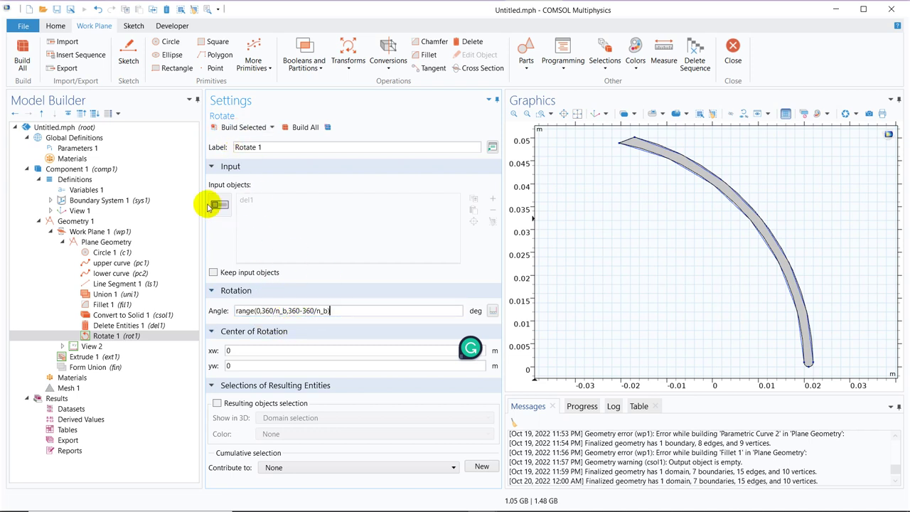
click(242, 128)
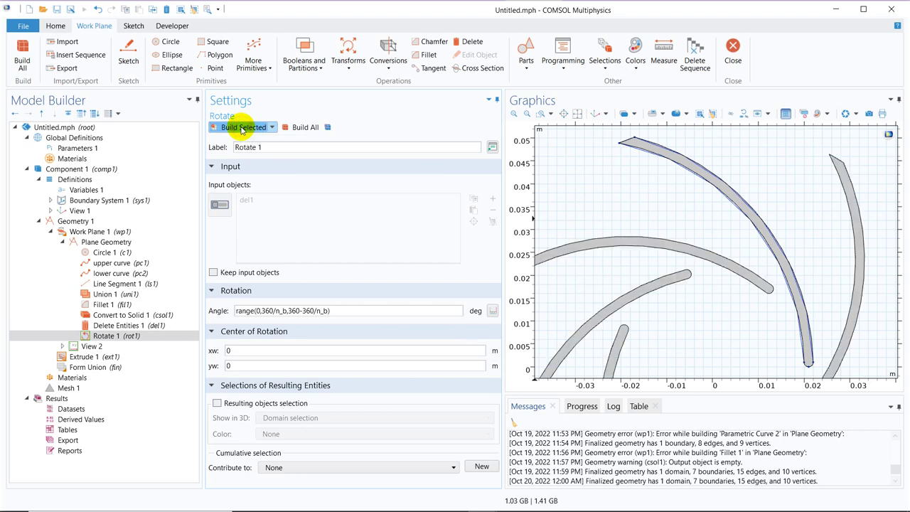
click(577, 114)
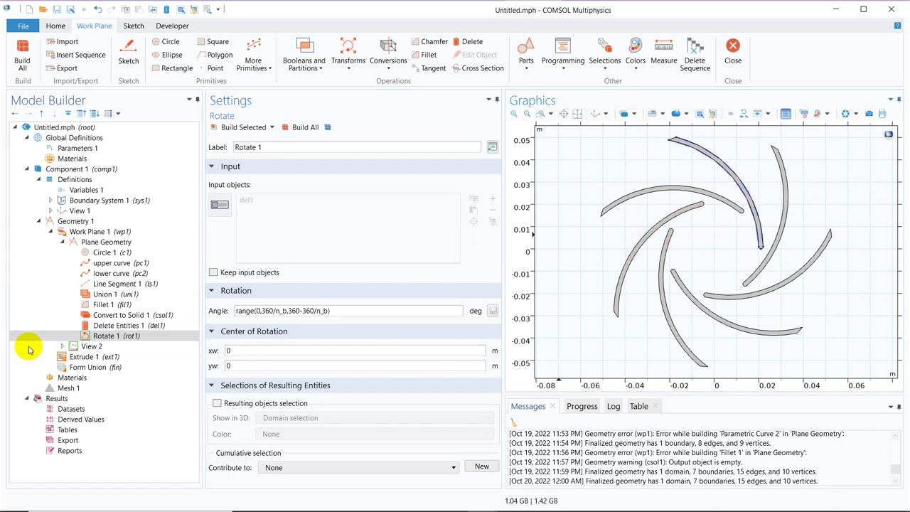
- Rebuild Extrude 1 with the full set of rotated blades and inspect the 3D result
click(83, 357)
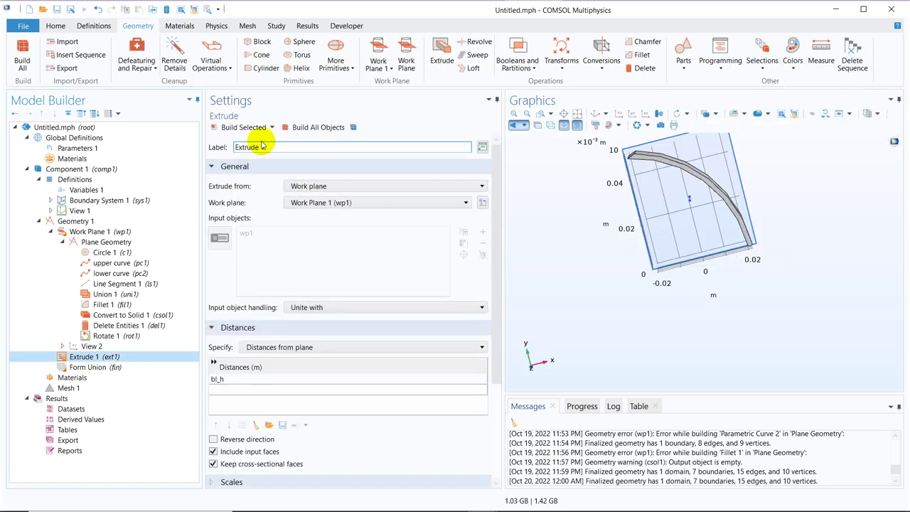
click(250, 127)
click(306, 128)
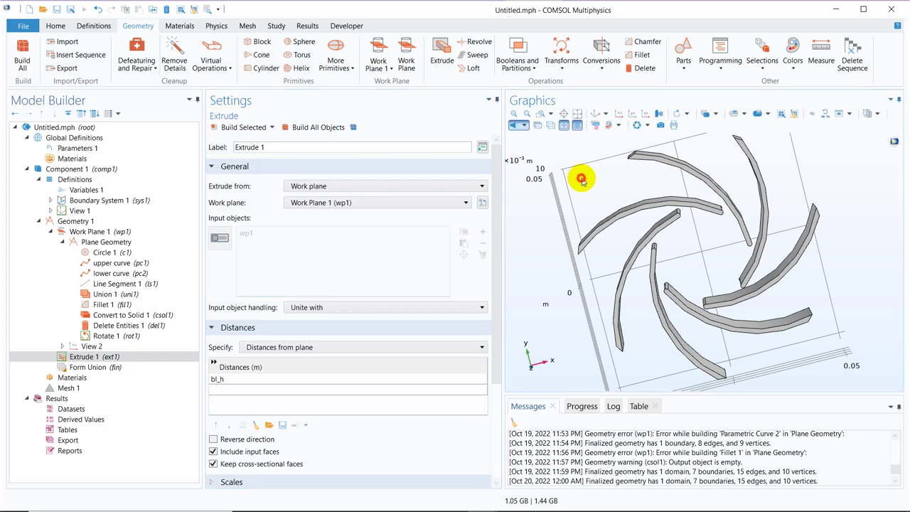
drag(583, 178, 627, 177)
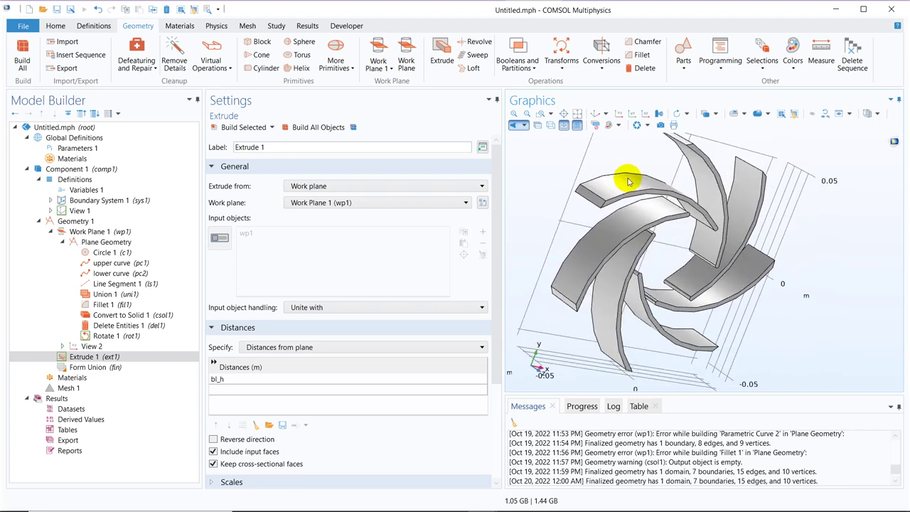
click(91, 223)
right_click(98, 225)
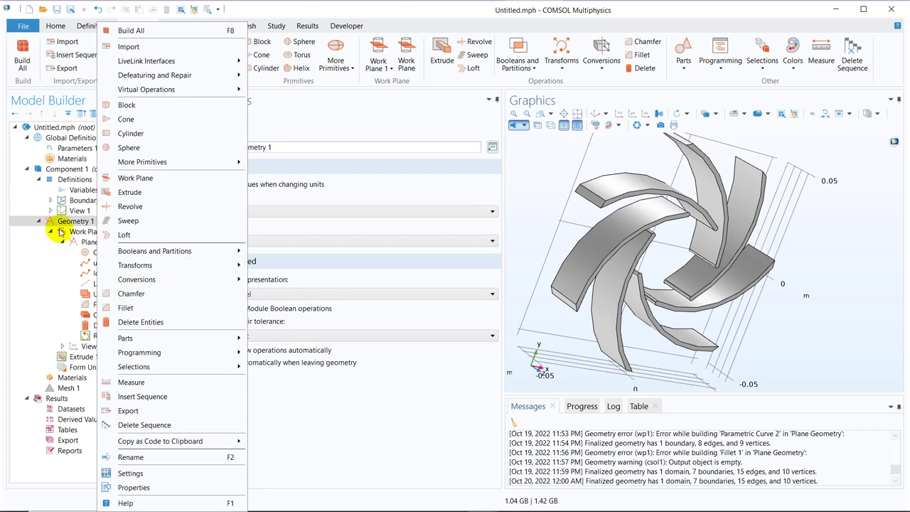
click(75, 233)
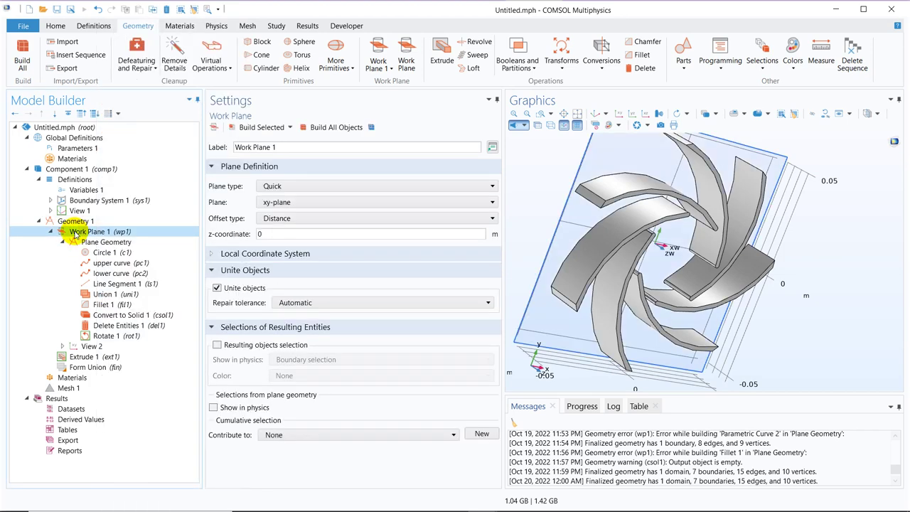
right_click(75, 235)
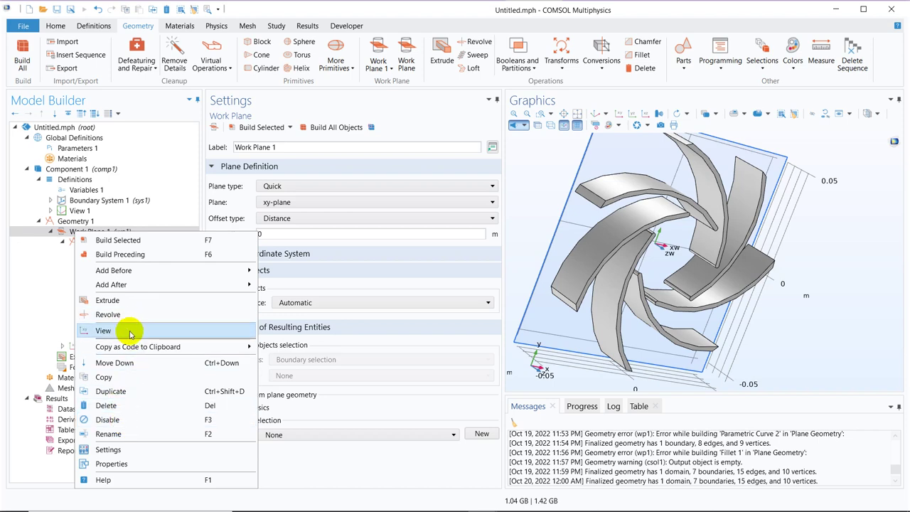
click(62, 314)
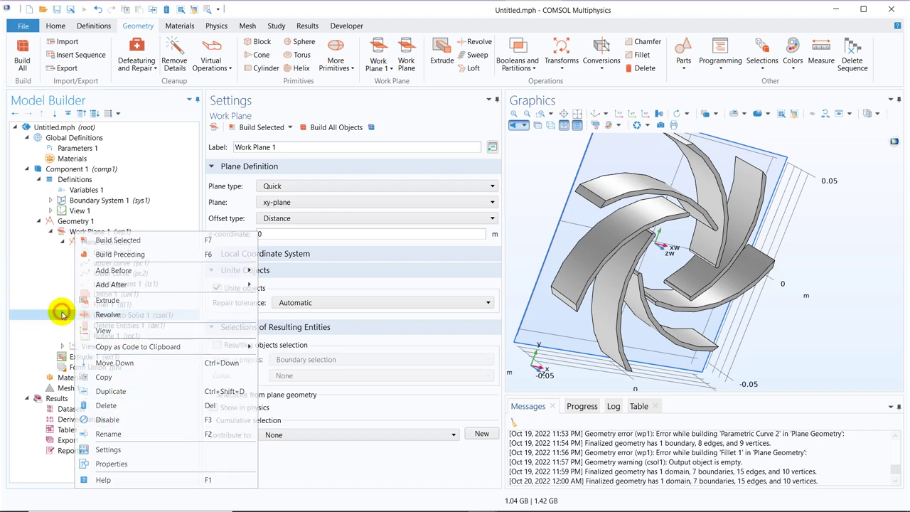
- Add a circle of radius d_out/2 centred at the origin to the plane geometry of Work Plane 1 and build it
click(106, 244)
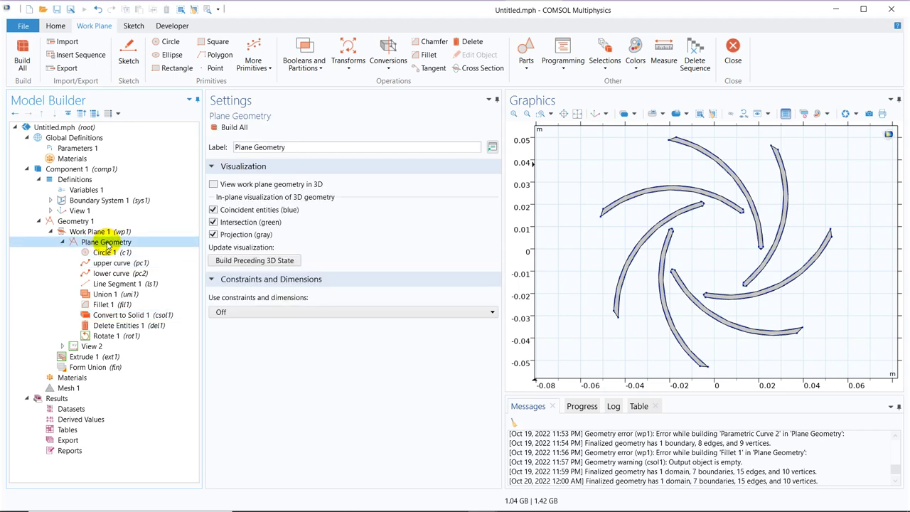
right_click(106, 243)
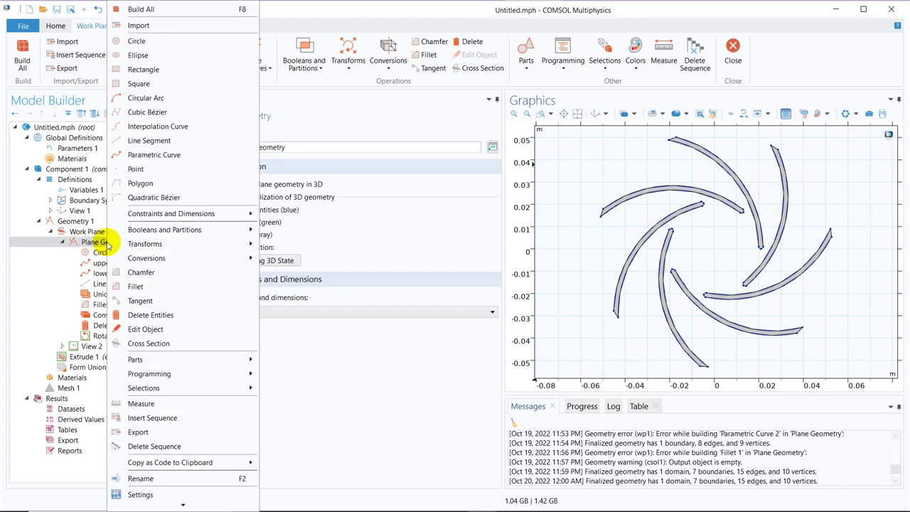
click(175, 41)
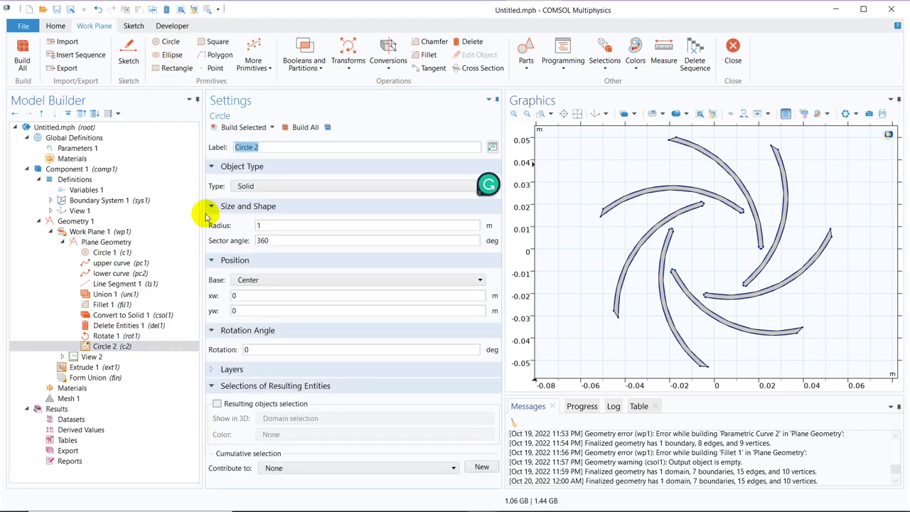
click(274, 226)
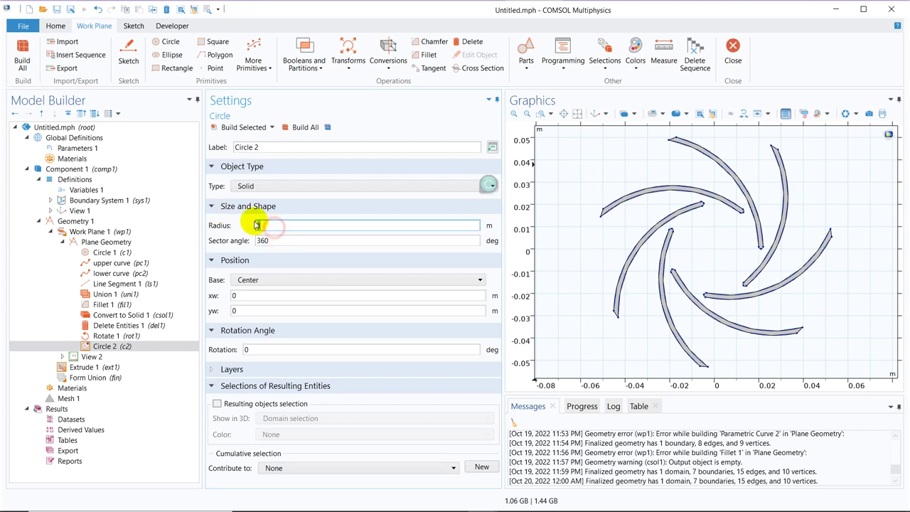
key(BackSpace)
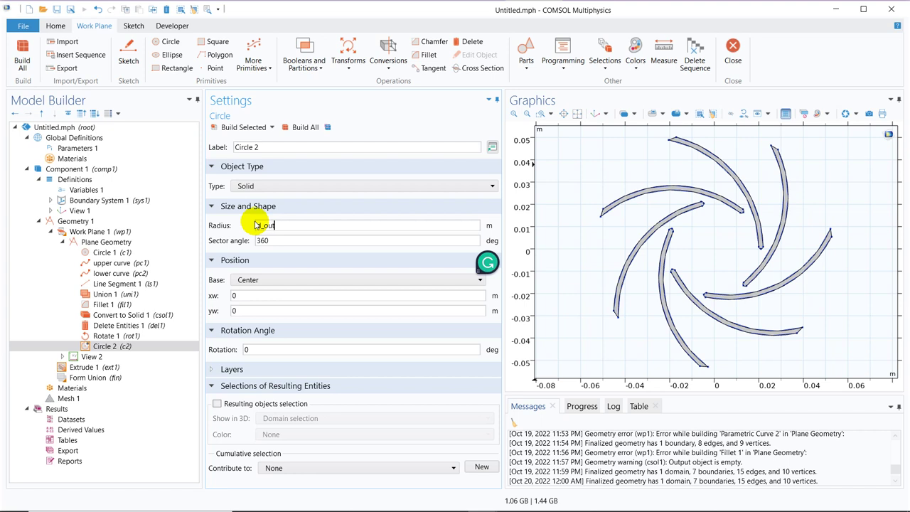
text(d_out/2)
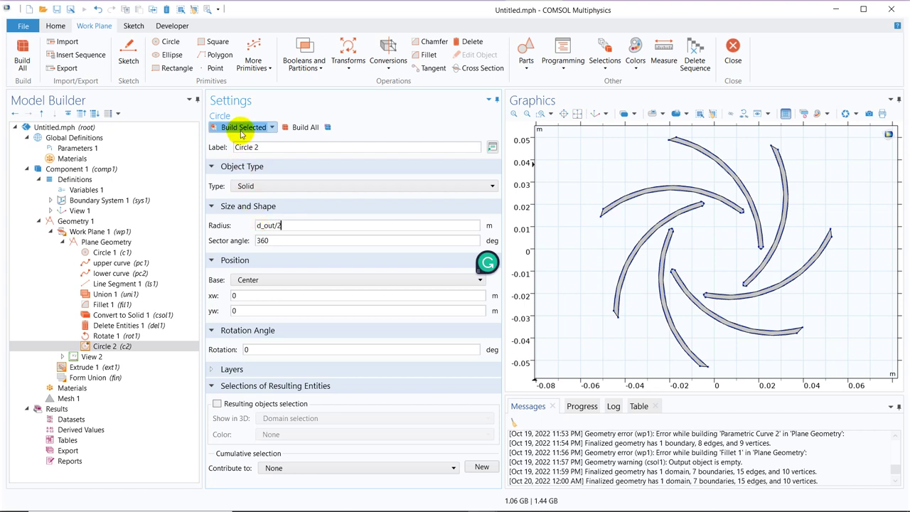
click(241, 127)
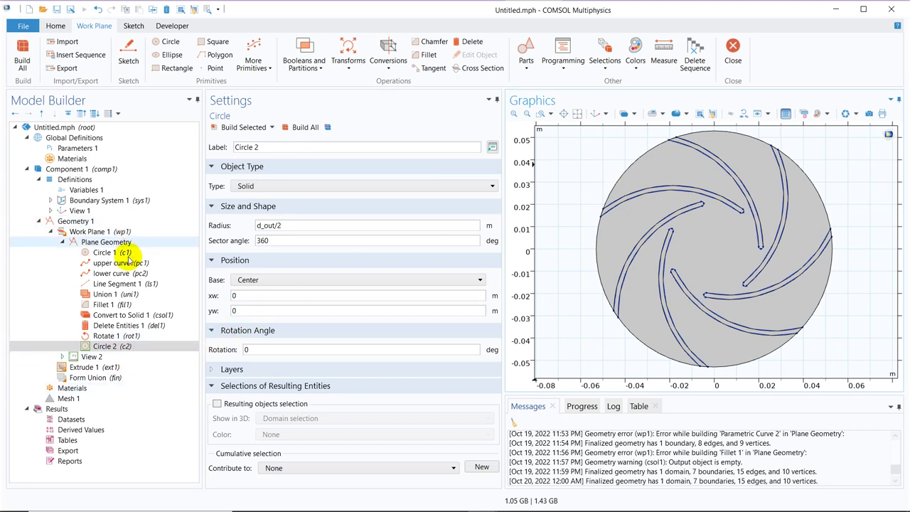
- Try to add and build a second Extrude of Work Plane 1 with a distance of 0.2 m
click(112, 233)
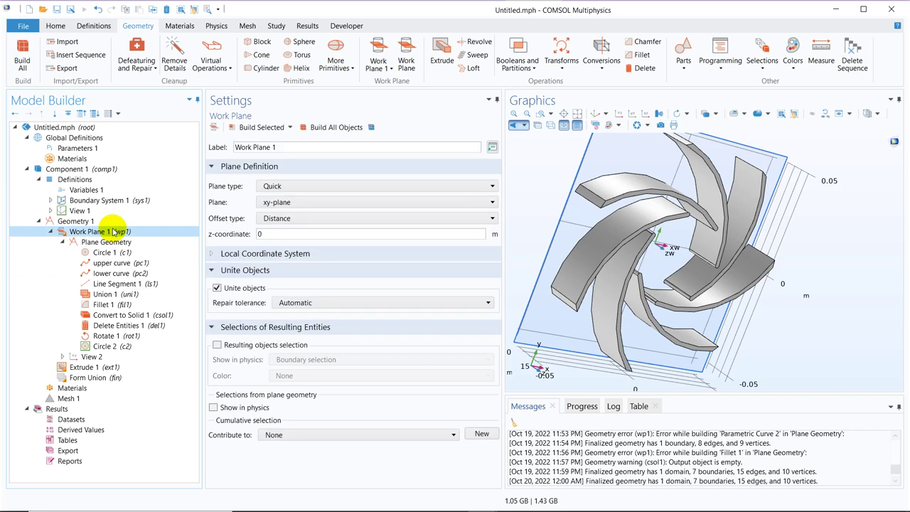
right_click(112, 232)
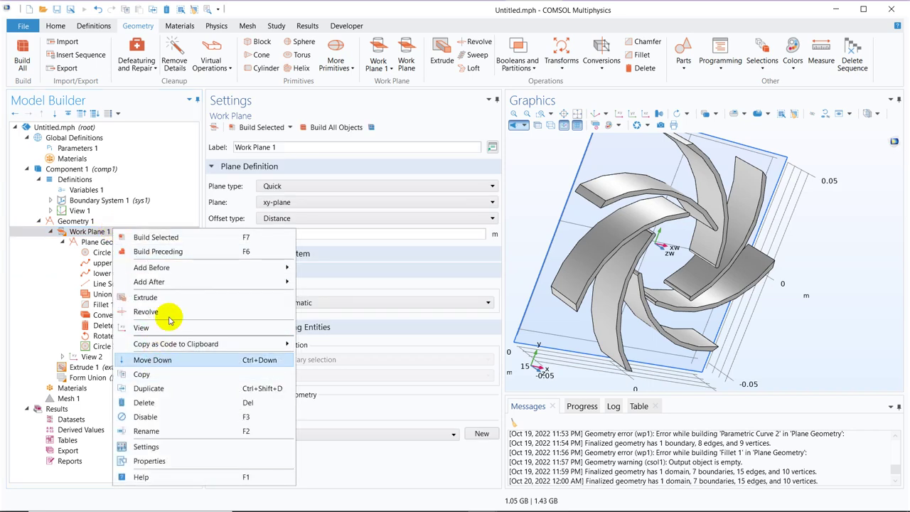
click(158, 297)
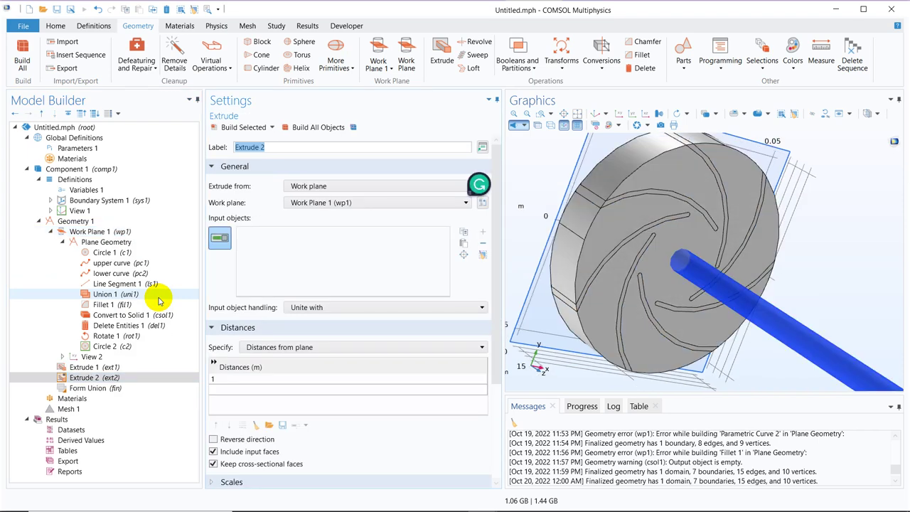
mouse_move(533, 179)
mouse_down()
mouse_move(579, 203)
mouse_move(544, 162)
mouse_move(550, 179)
mouse_up()
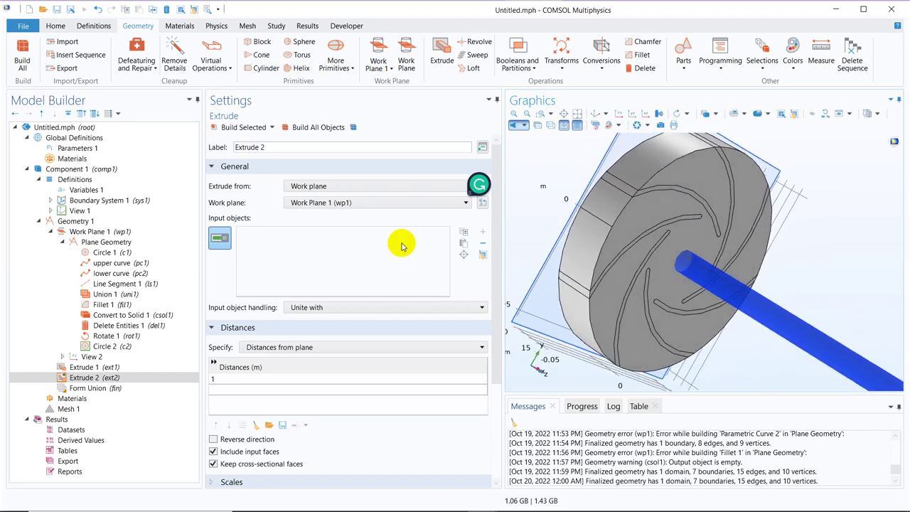
click(227, 379)
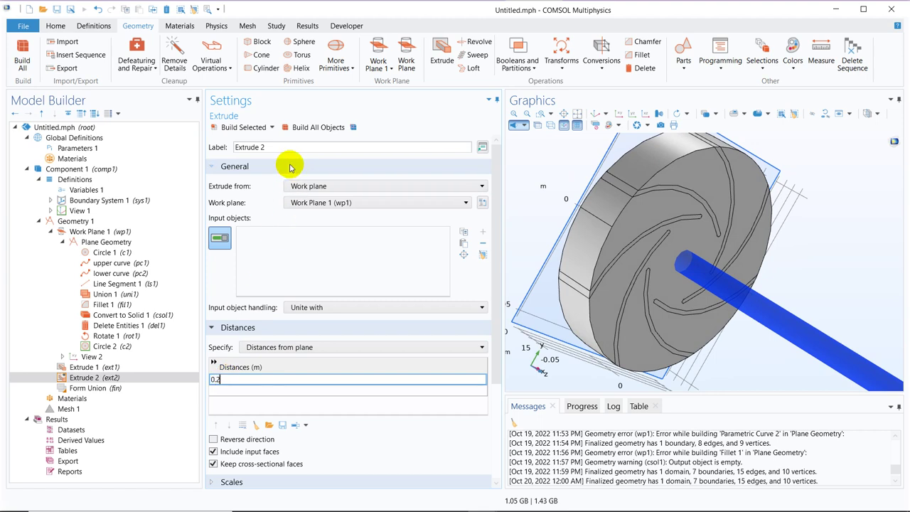
click(301, 130)
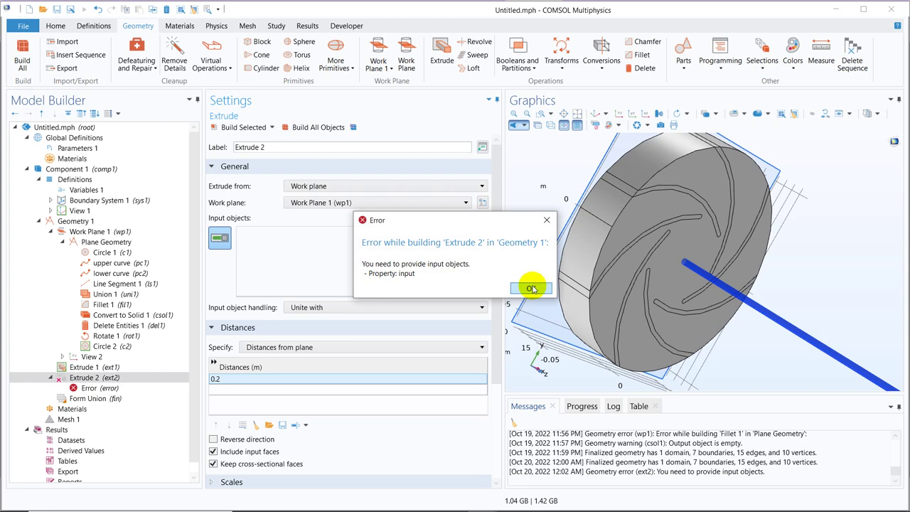
click(530, 289)
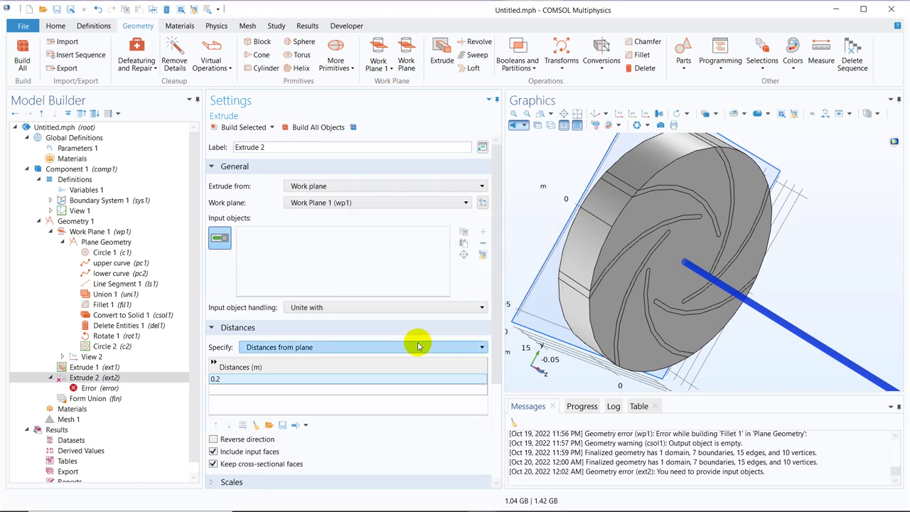
- Examine the Extrude 2 error, the Circle 2 geometry and the extruded disc from an angle and in the xy view
drag(545, 200, 573, 199)
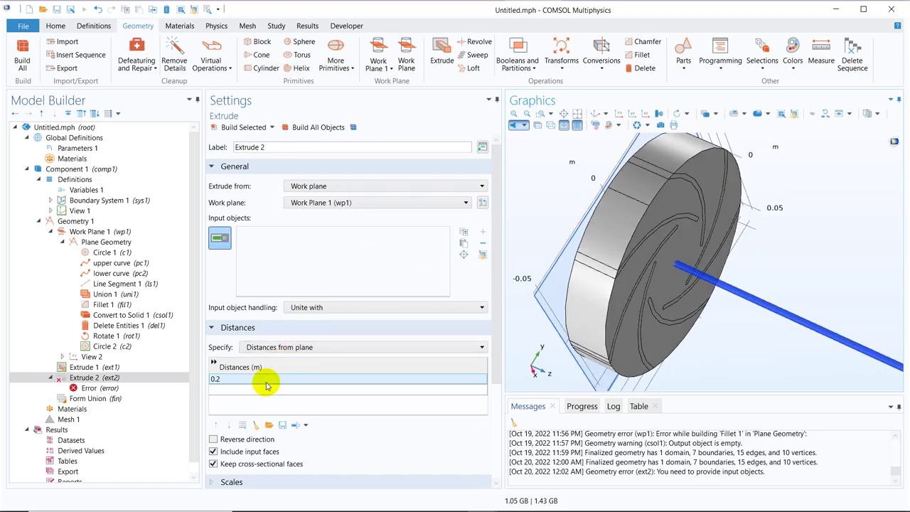
click(122, 389)
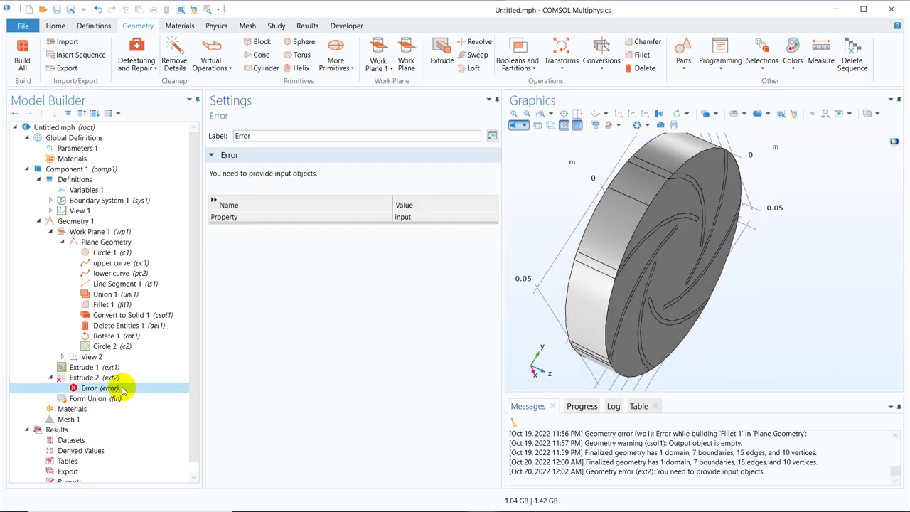
click(114, 377)
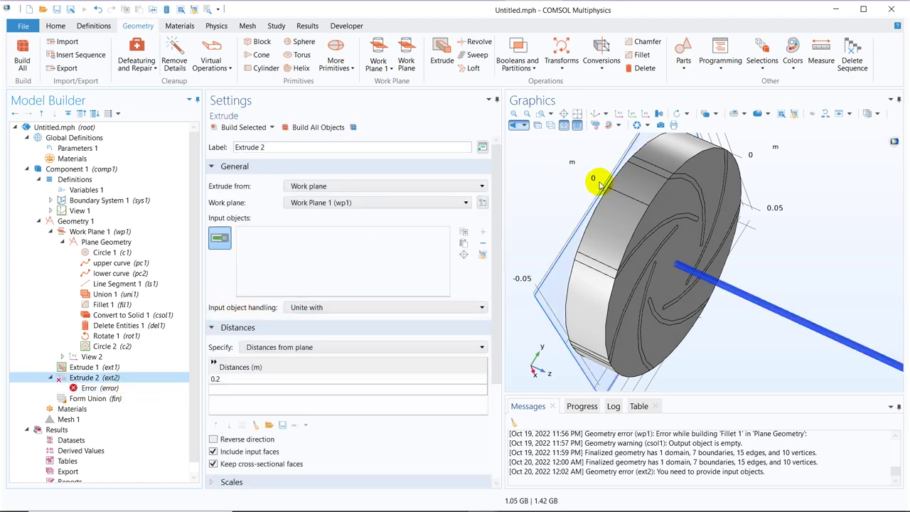
drag(579, 182, 589, 179)
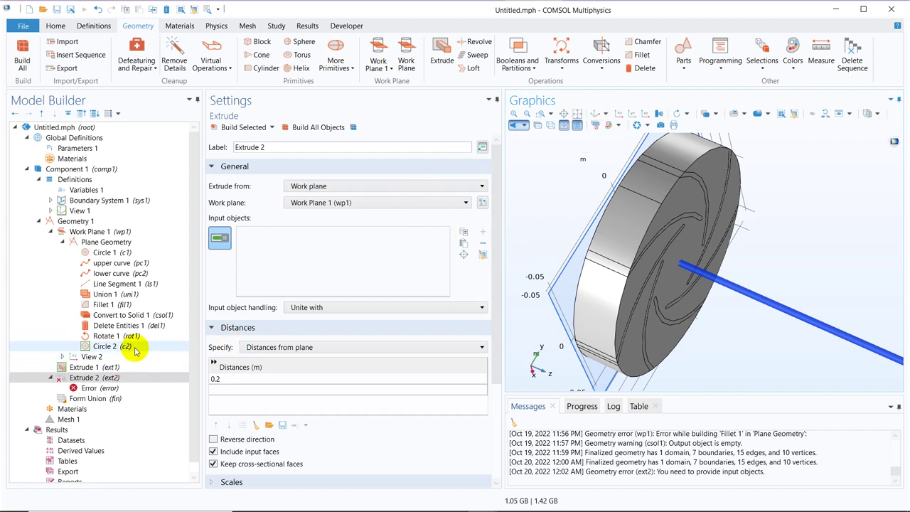
click(106, 346)
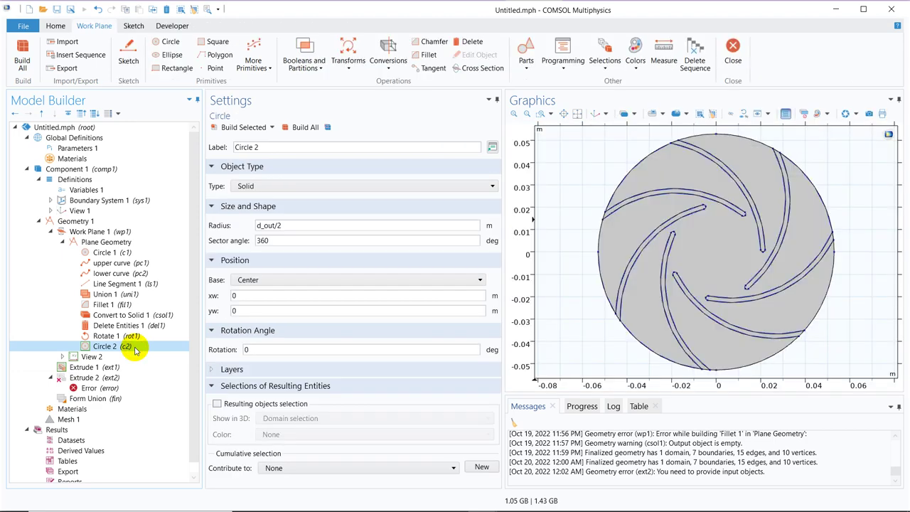
click(117, 378)
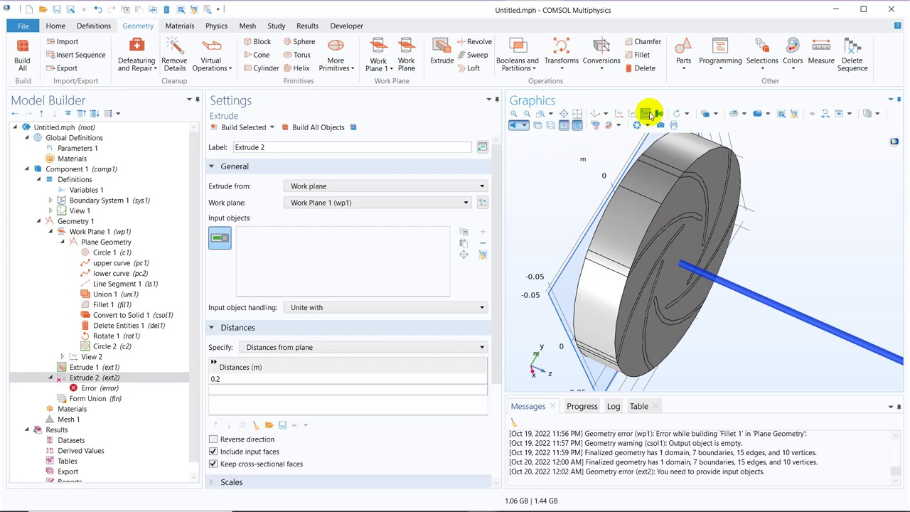
click(619, 115)
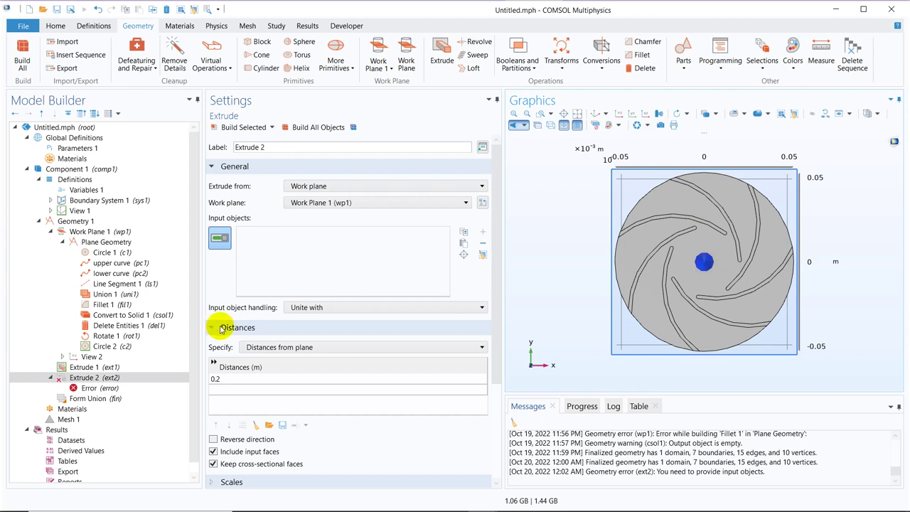
- Delete Circle 2 from the plane geometry of Work Plane 1
mouse_move(493, 7)
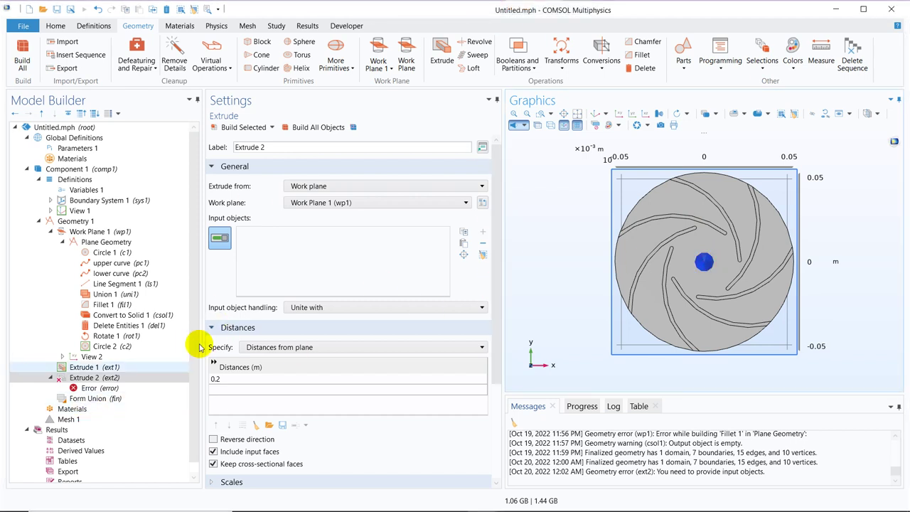
click(128, 348)
right_click(135, 352)
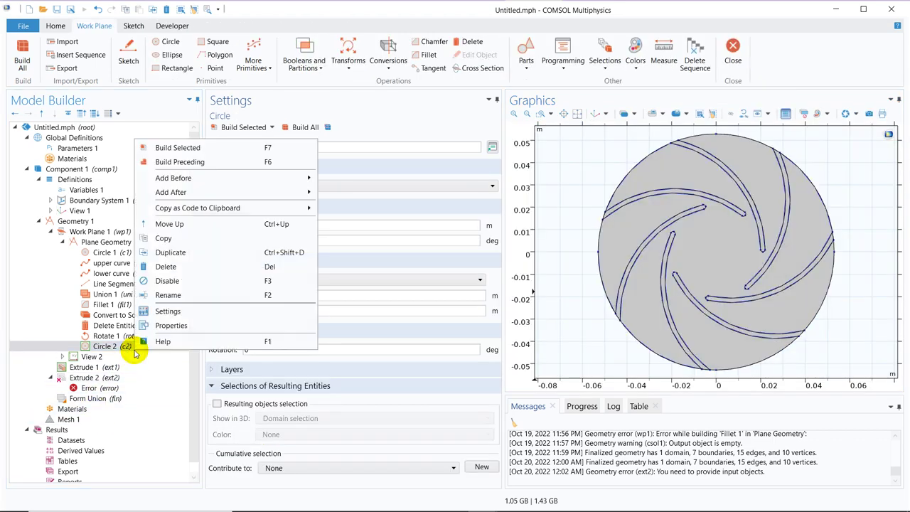
click(199, 267)
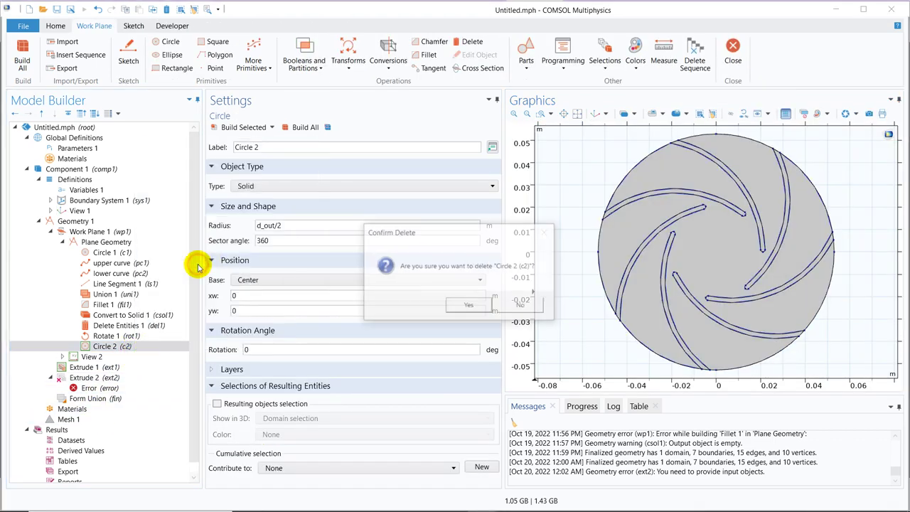
click(466, 305)
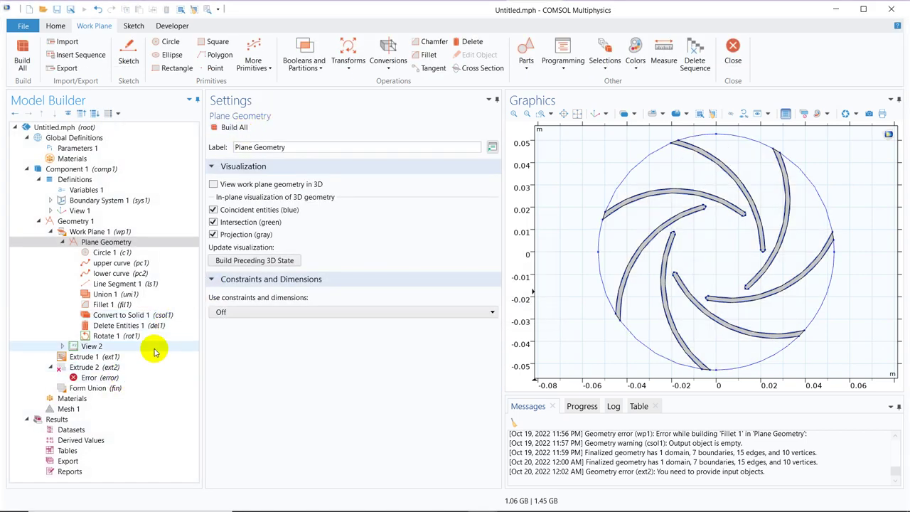
- Delete the Extrude 2 feature from Geometry 1
click(137, 372)
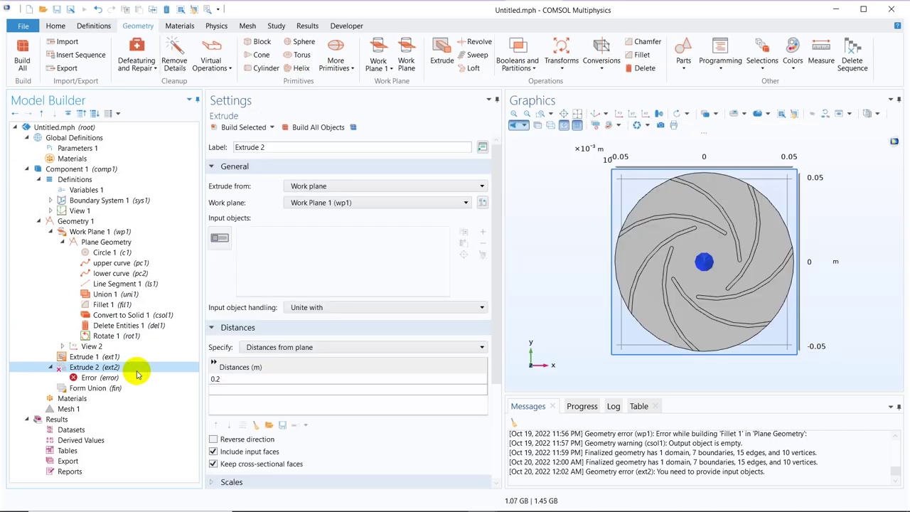
right_click(137, 372)
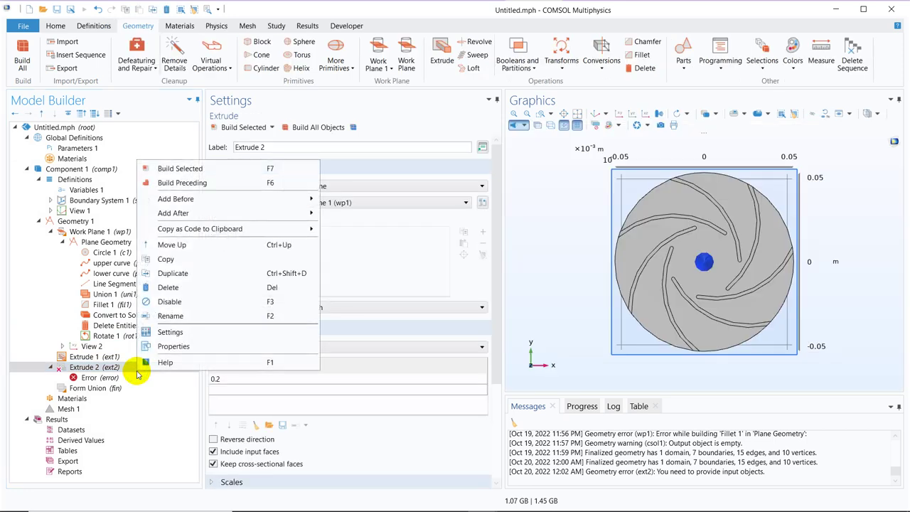
click(197, 291)
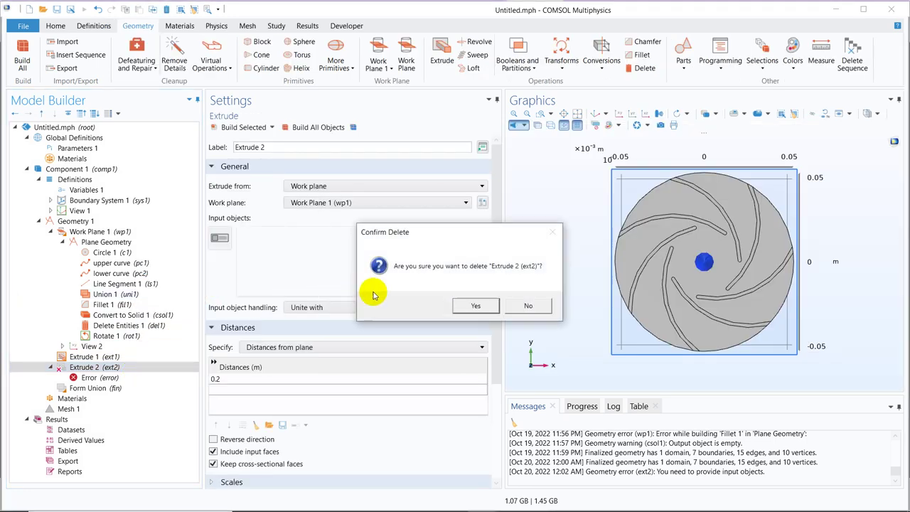
click(476, 306)
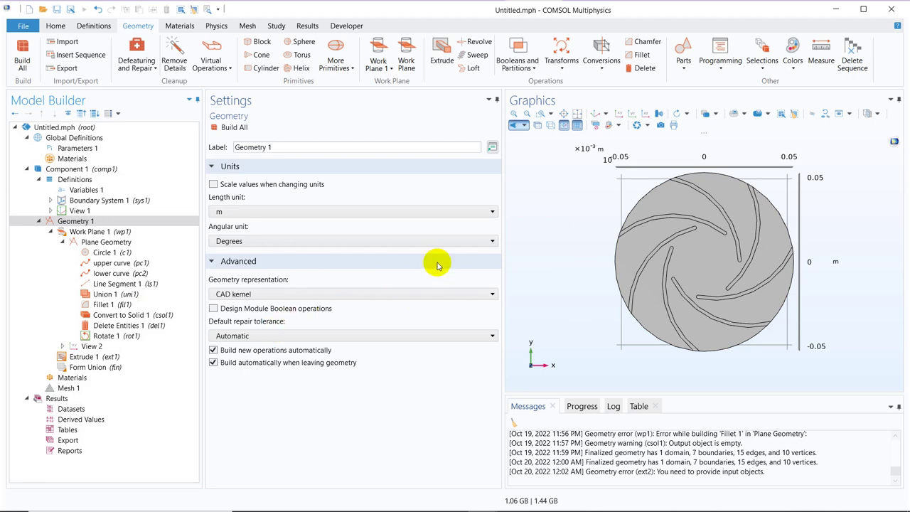
- Rebuild all geometry objects from Extrude 1 and inspect the extruded blades from the side, fitted in the view
click(128, 359)
drag(578, 224, 625, 219)
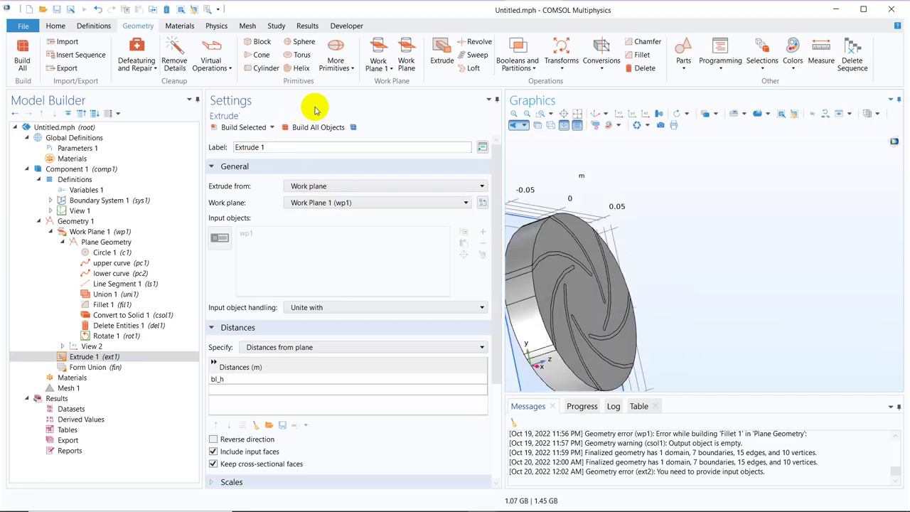
click(319, 126)
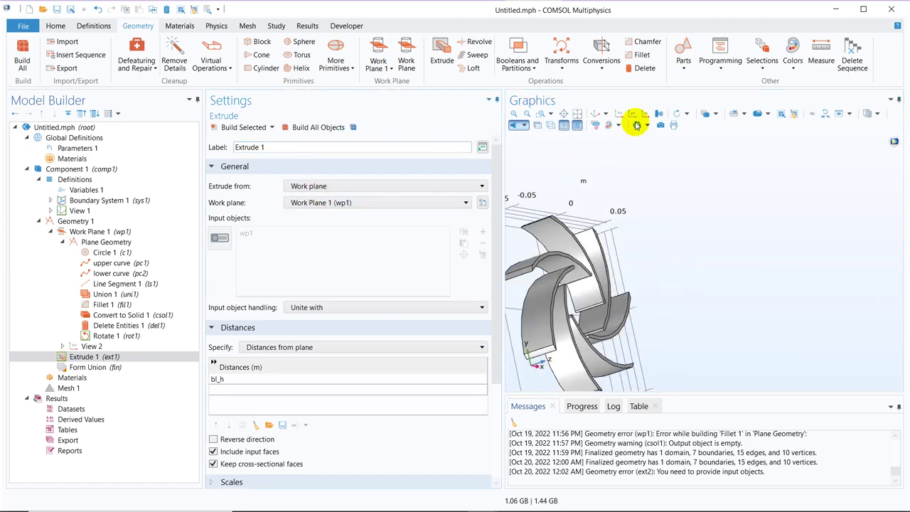
click(576, 114)
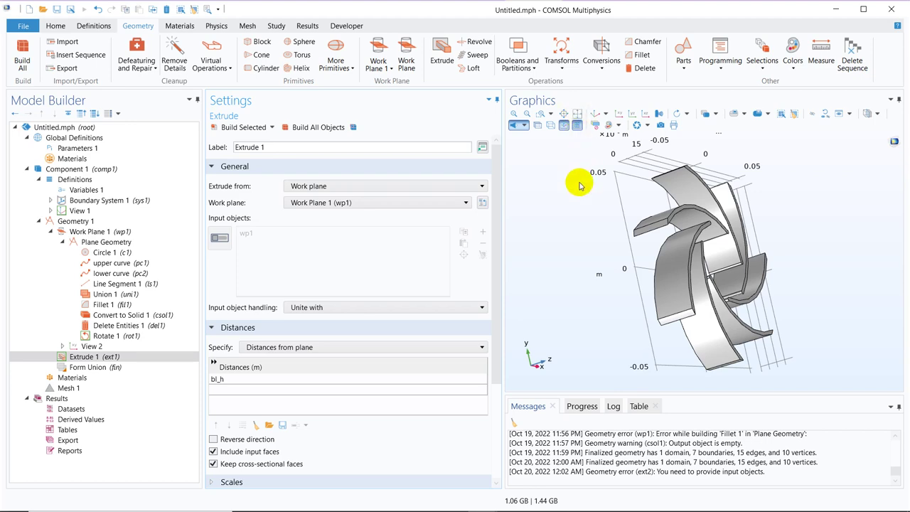
drag(580, 184, 616, 183)
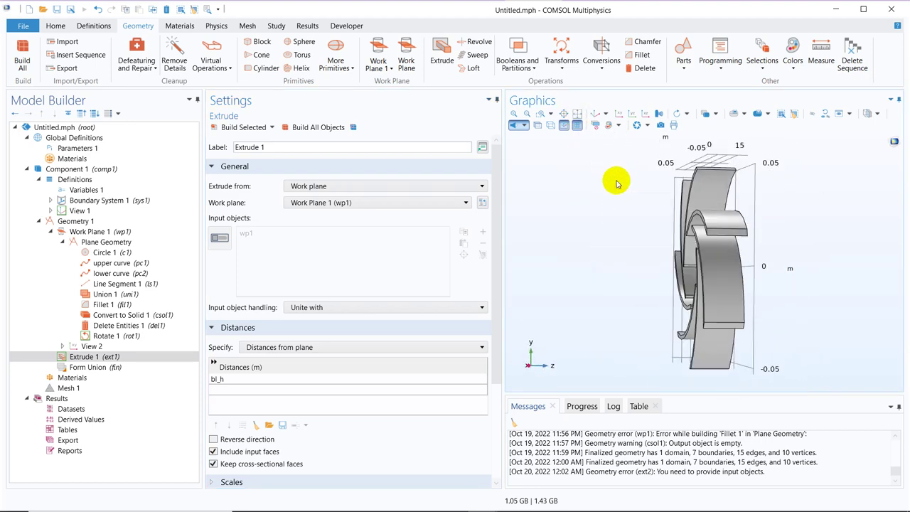
- Add a second work plane on the xy-plane to Geometry 1 for the impeller disc
click(119, 220)
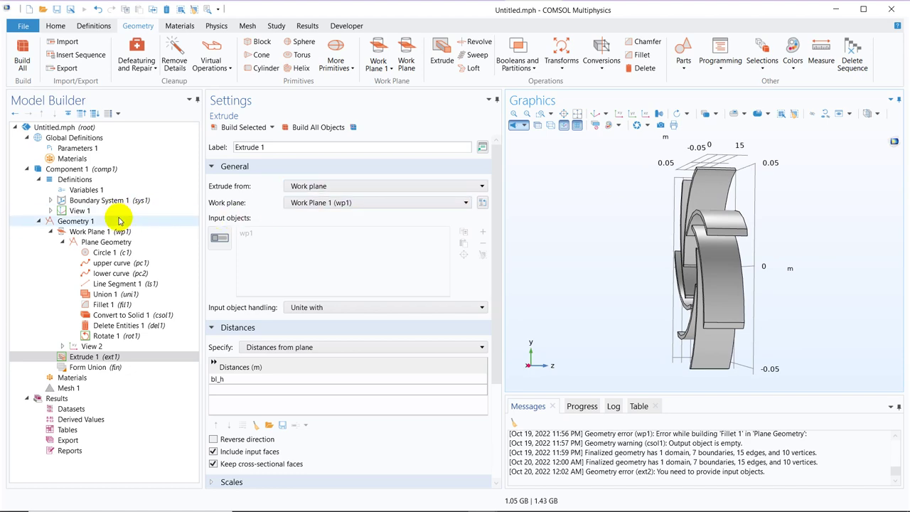
right_click(119, 221)
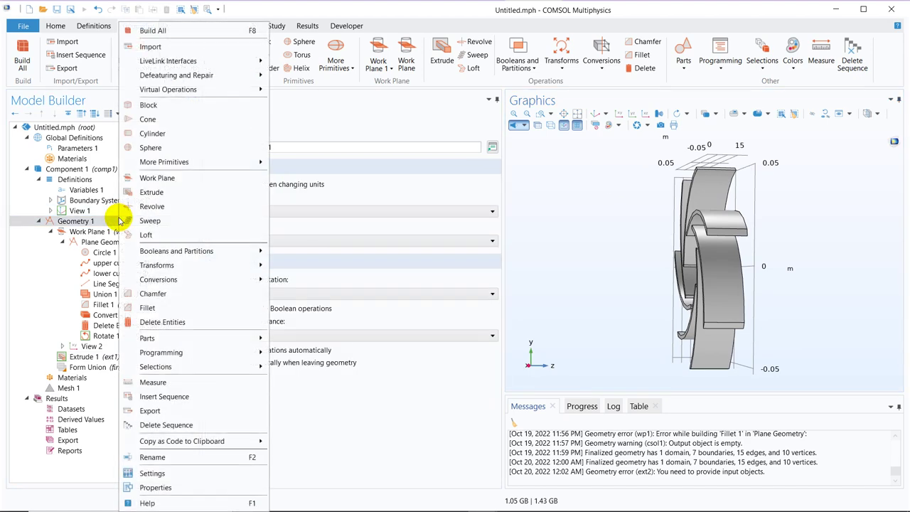
click(189, 178)
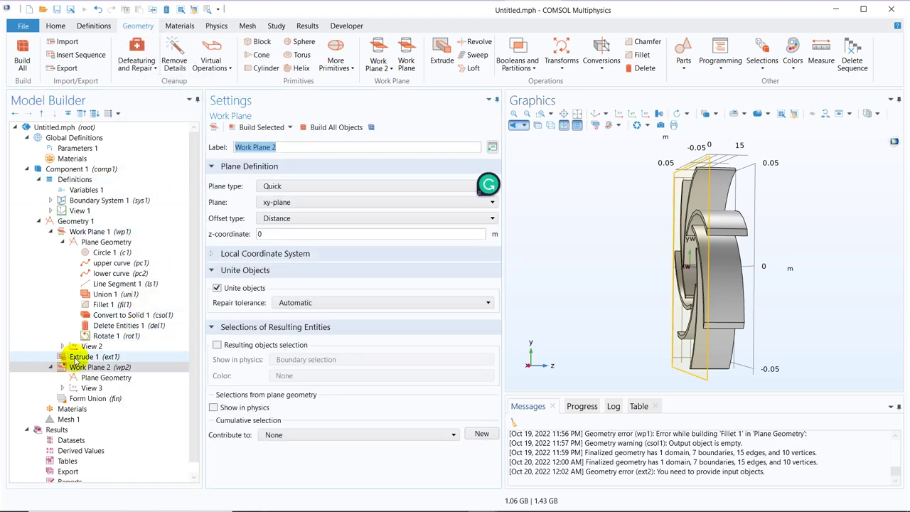
- Add a solid circle with radius d_out/2 to the plane geometry of Work Plane 2 and build it
click(114, 379)
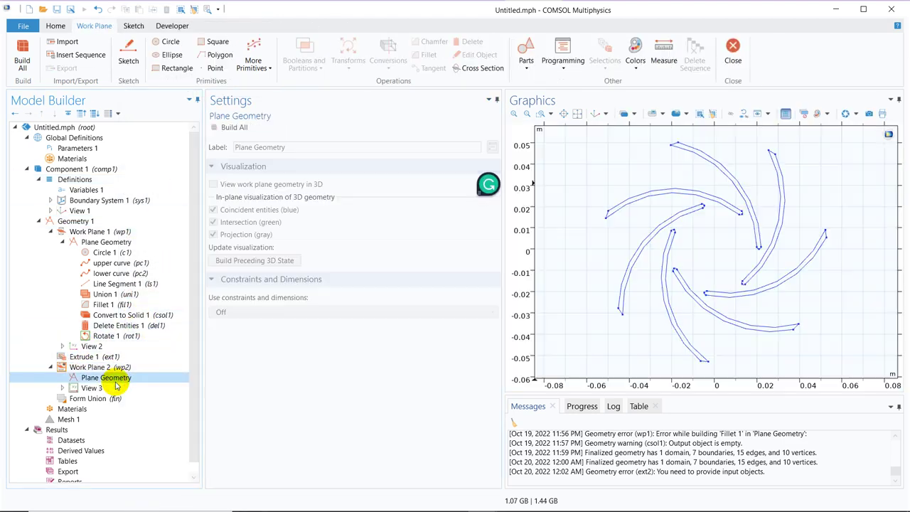
right_click(113, 380)
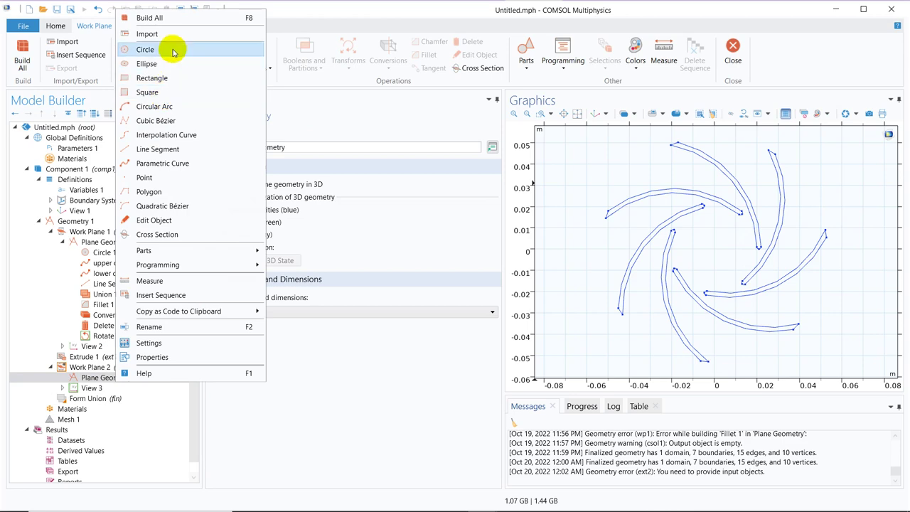
click(172, 51)
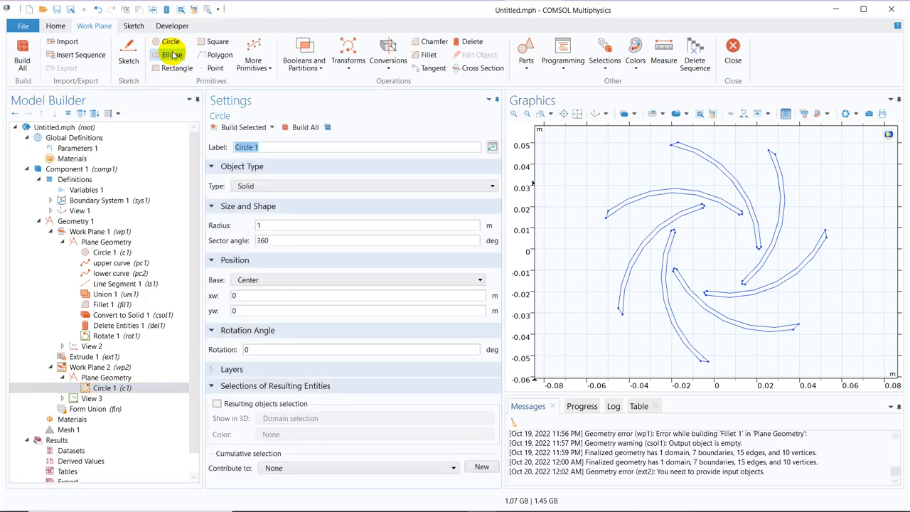
click(279, 226)
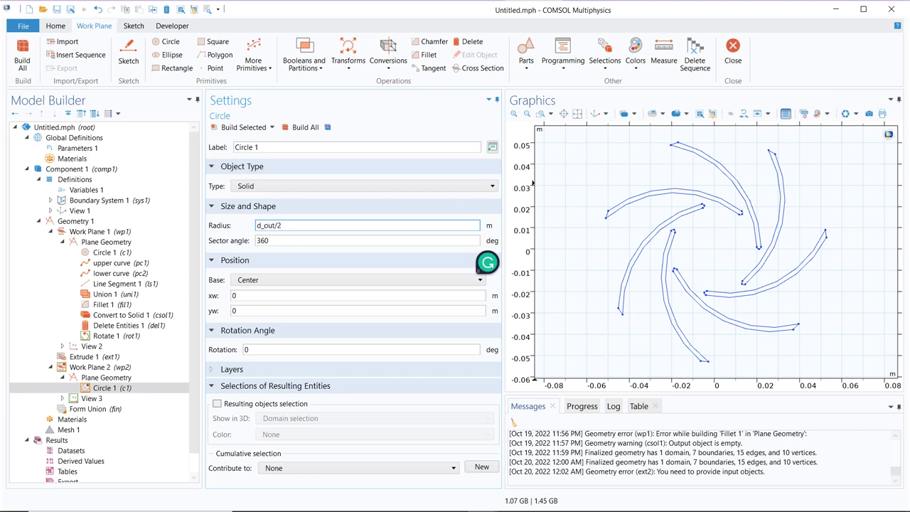
click(245, 127)
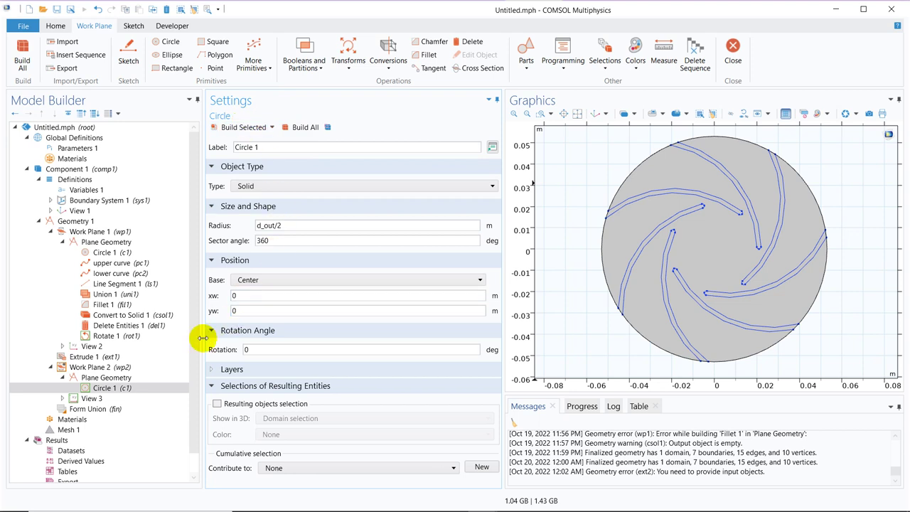
- Extrude Work Plane 2 with a distance of 0.2 m and build the feature
click(113, 366)
right_click(113, 367)
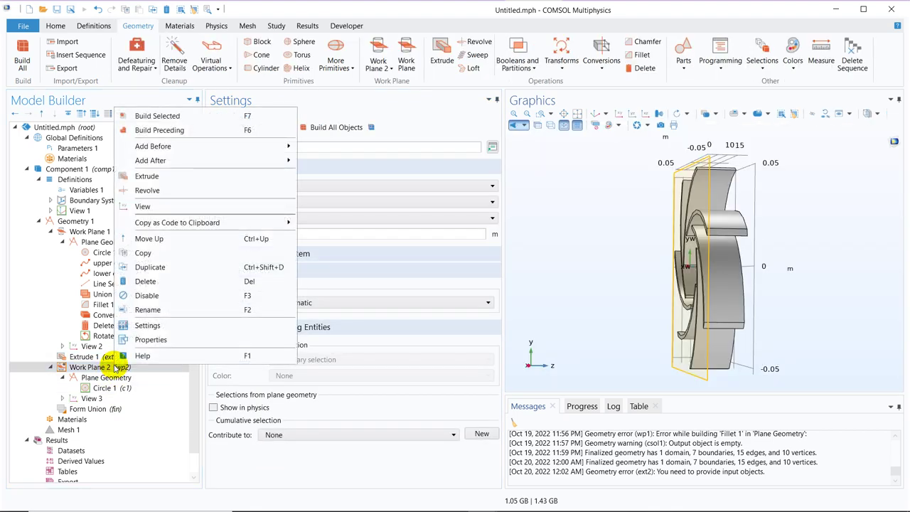
click(179, 183)
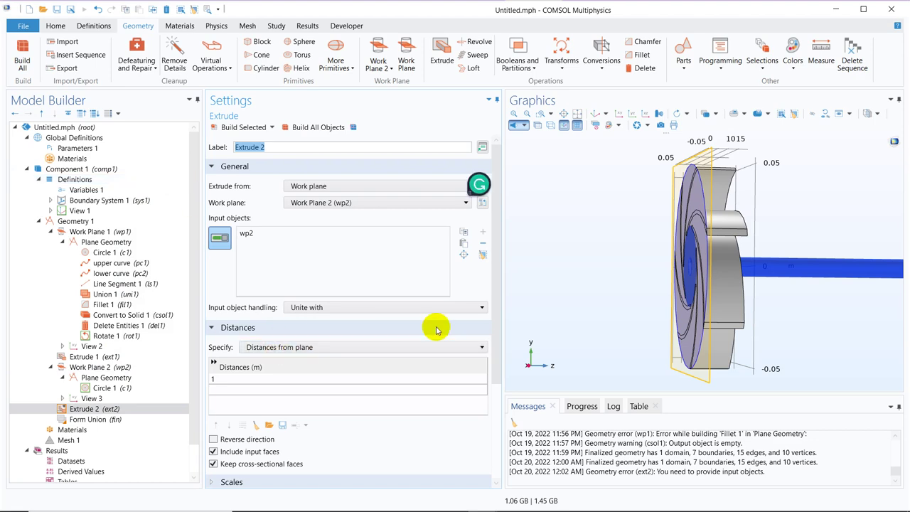
drag(815, 285, 779, 296)
double_click(237, 380)
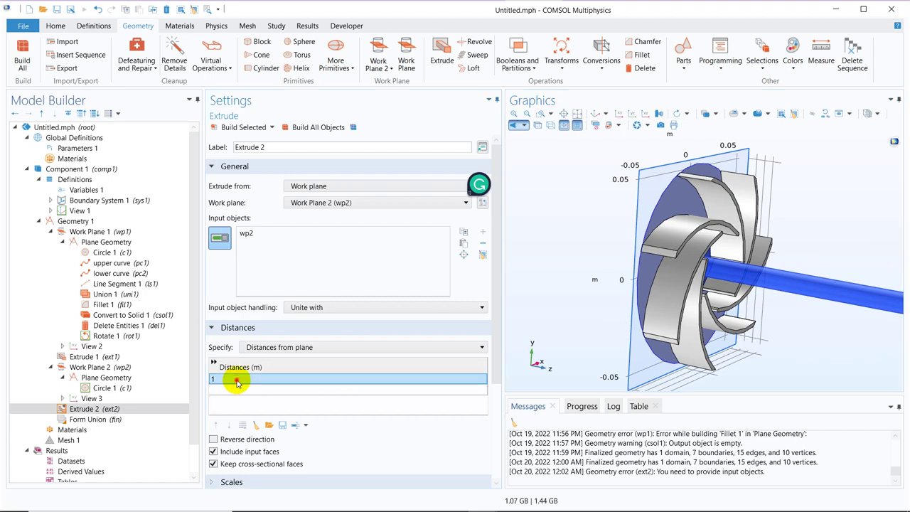
text(0.)
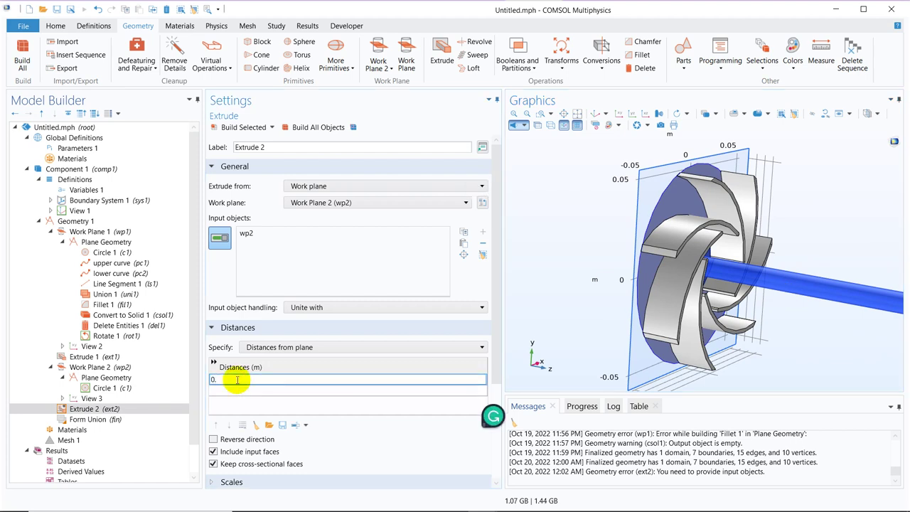
text(2)
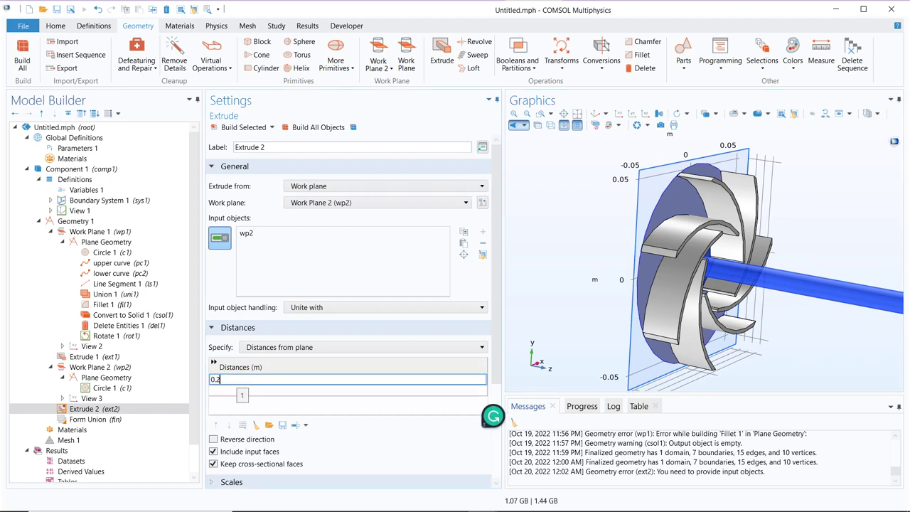
click(243, 128)
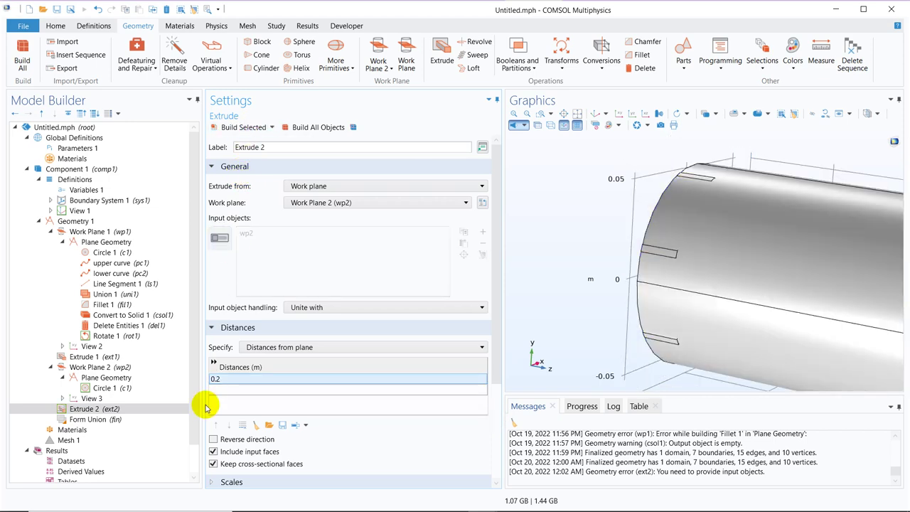
- Set the disc's extrusion distance to 0.002 m and rebuild Extrude 2
drag(629, 252, 609, 228)
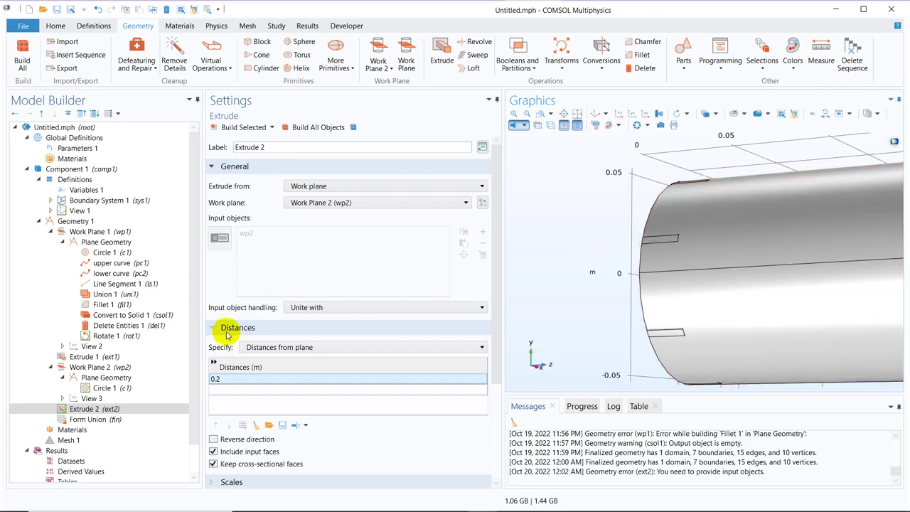
double_click(220, 380)
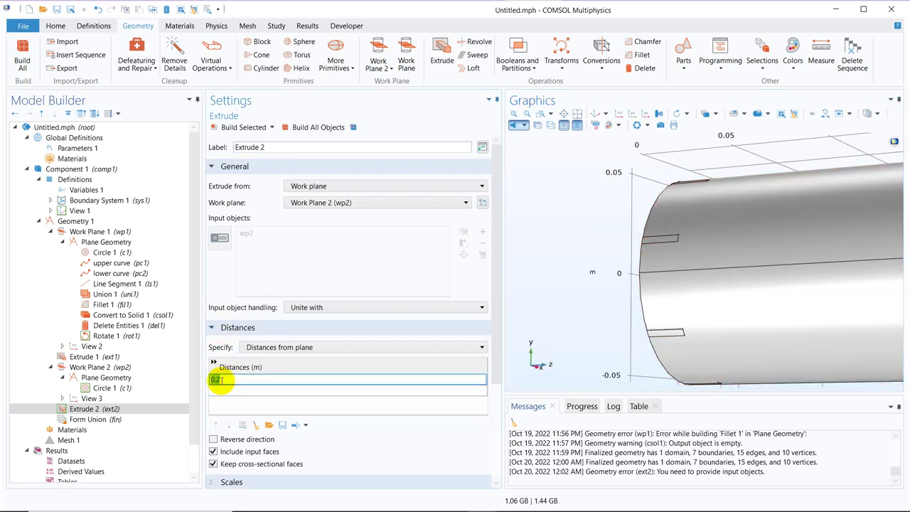
text(0.2)
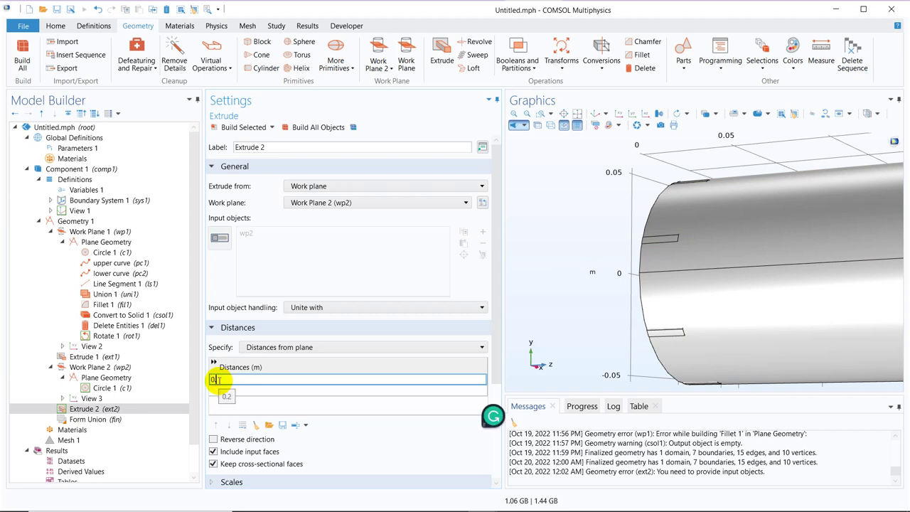
click(238, 128)
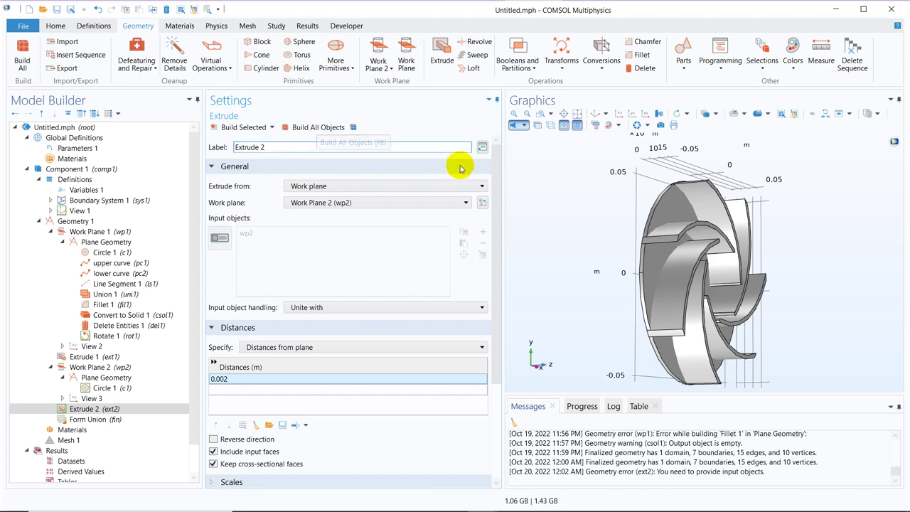
- Examine the impeller's disc and blades from the front and at several angles, fitted in the view
mouse_move(589, 196)
mouse_down()
mouse_move(618, 209)
mouse_move(582, 199)
mouse_move(563, 178)
mouse_move(558, 195)
mouse_move(544, 189)
mouse_move(552, 230)
mouse_move(583, 221)
mouse_move(561, 187)
mouse_move(575, 207)
mouse_up()
click(576, 115)
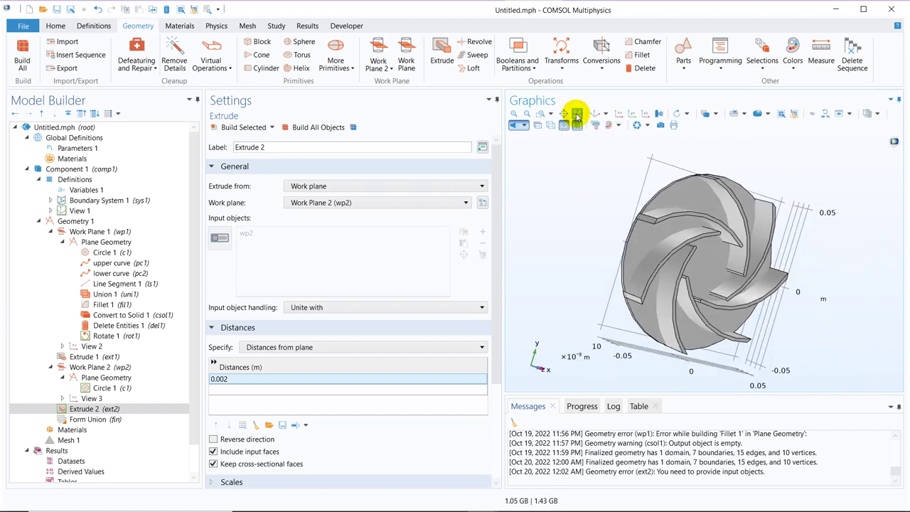
drag(797, 252, 758, 236)
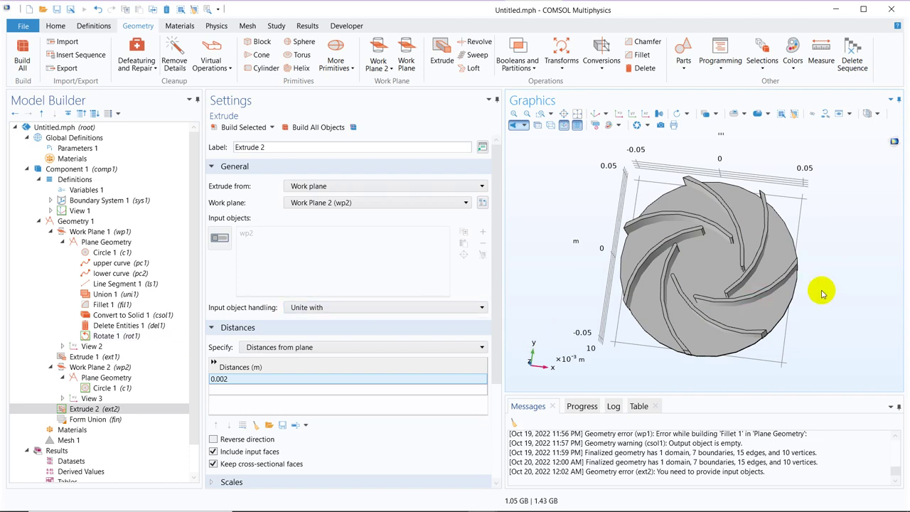
drag(820, 290, 724, 284)
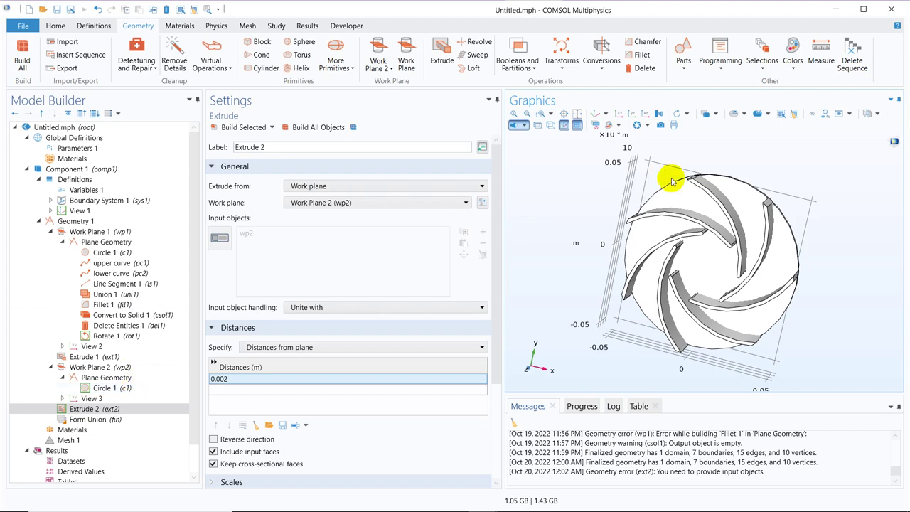
click(819, 223)
drag(818, 223, 789, 242)
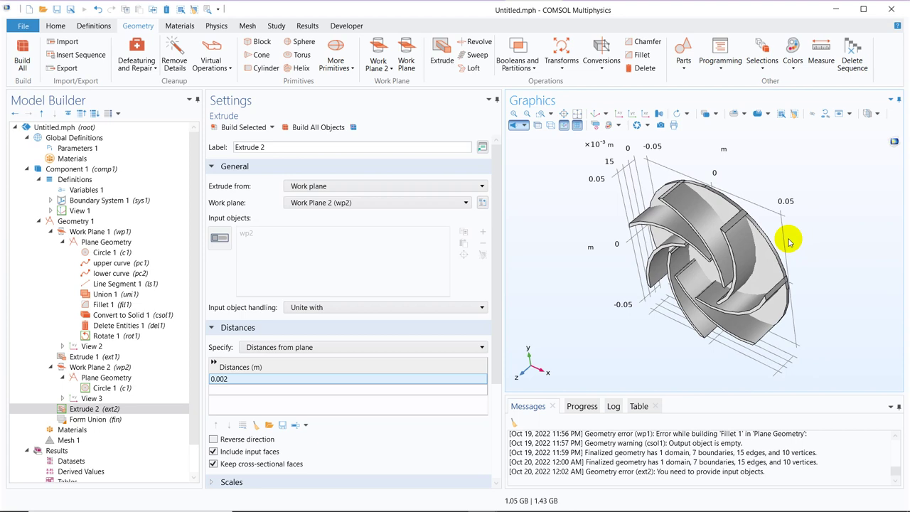
drag(788, 242, 801, 238)
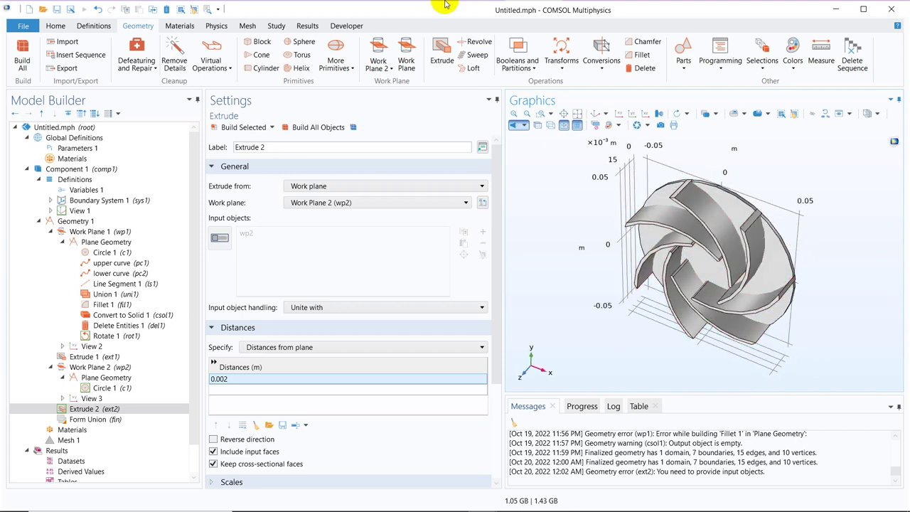
click(524, 8)
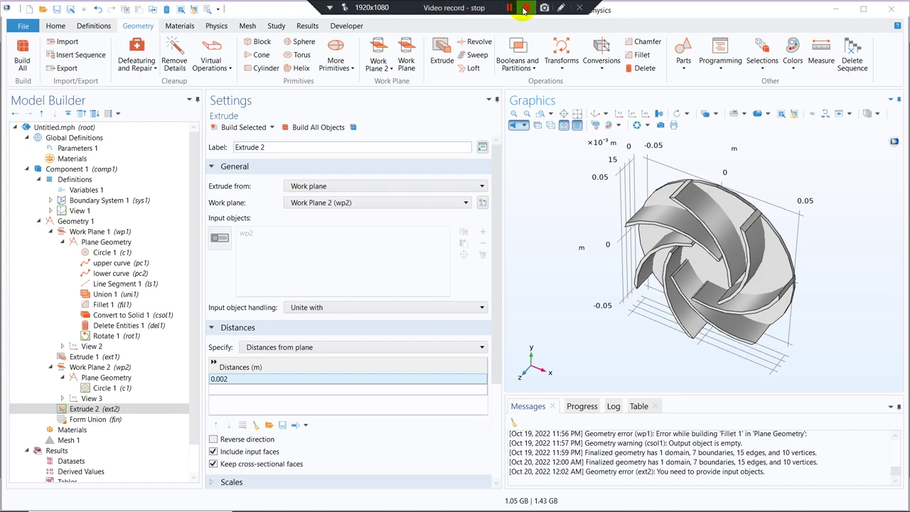